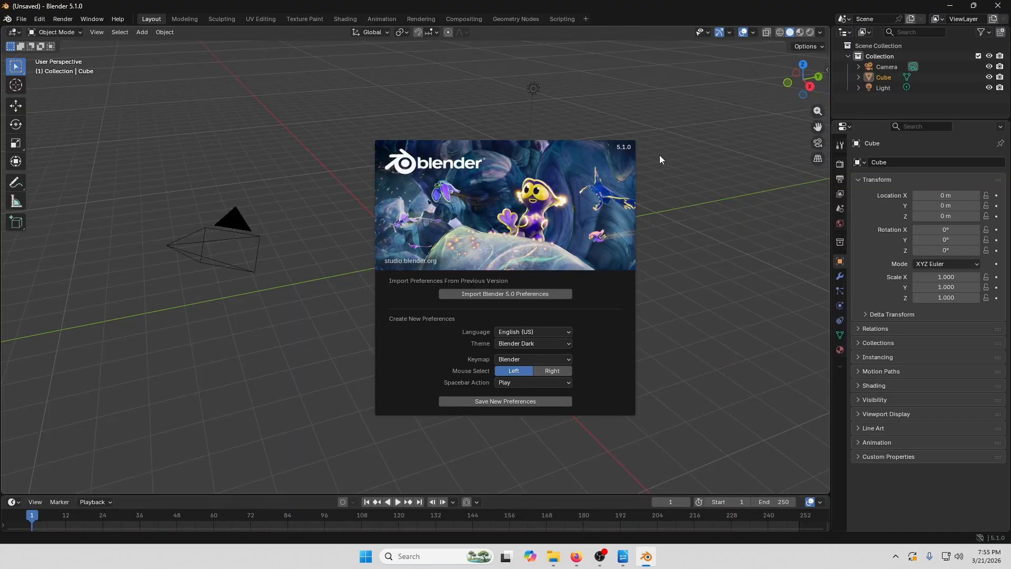
Dismiss the splash screen, select every default object in the scene and delete them all.
click(302, 194)
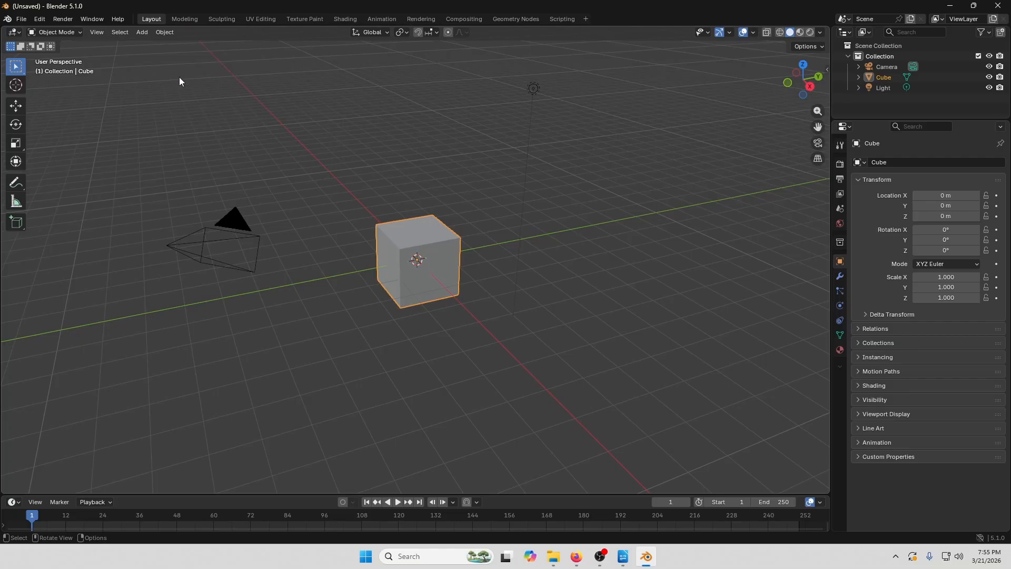
click(120, 32)
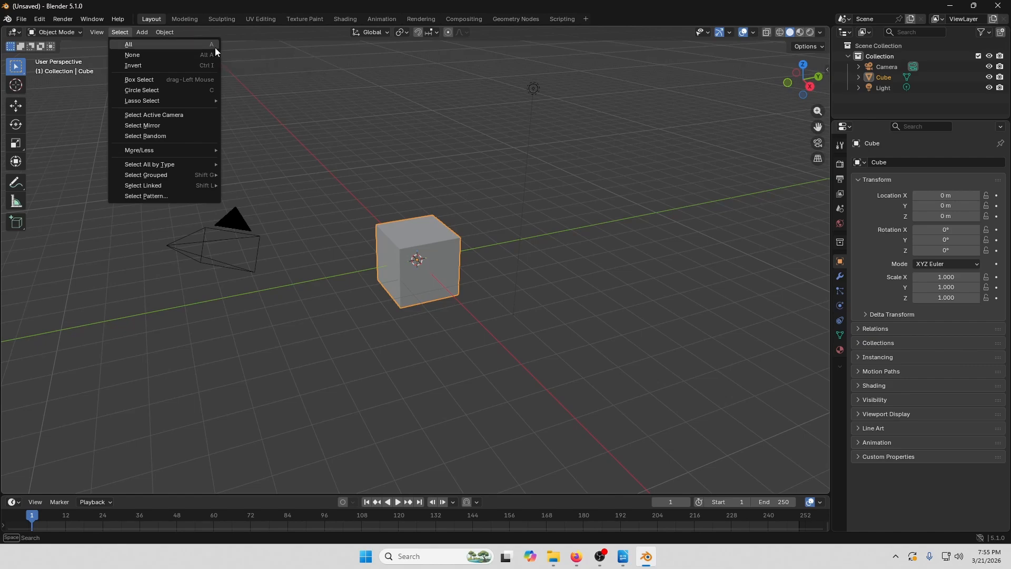
click(174, 44)
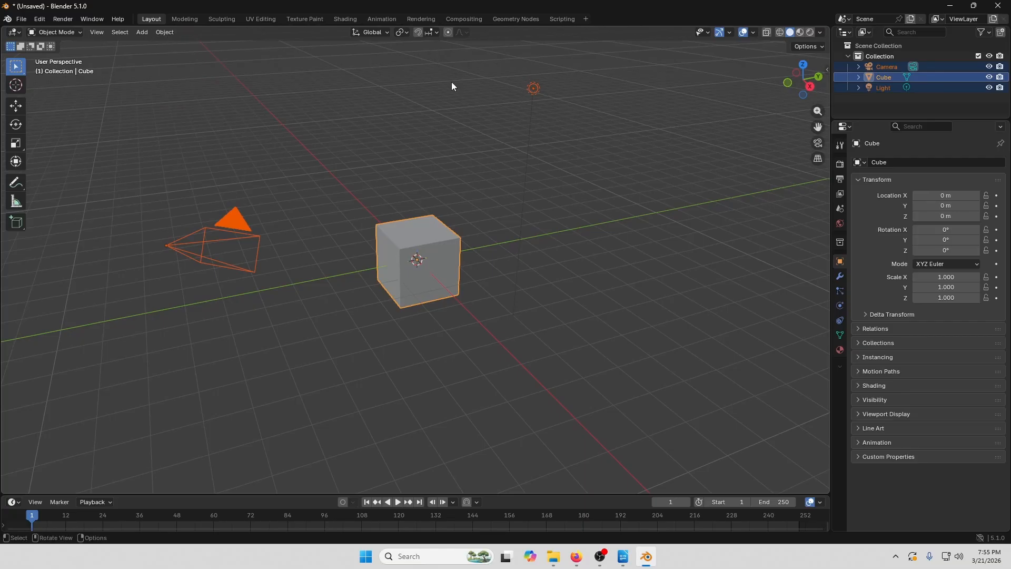
click(165, 32)
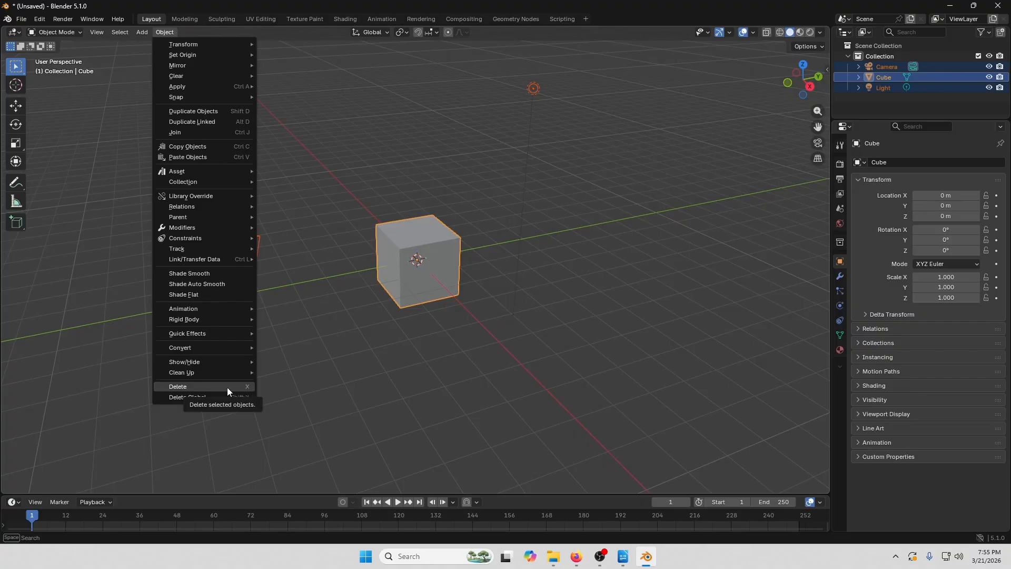
click(207, 387)
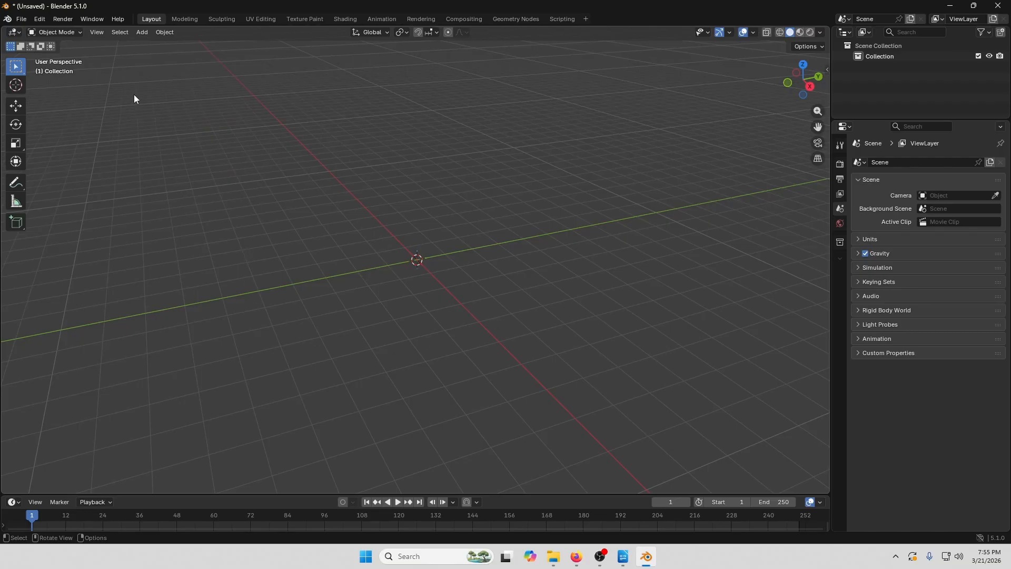
Add a cylinder mesh at the world origin and delete it again.
click(138, 30)
mouse_move(147, 47)
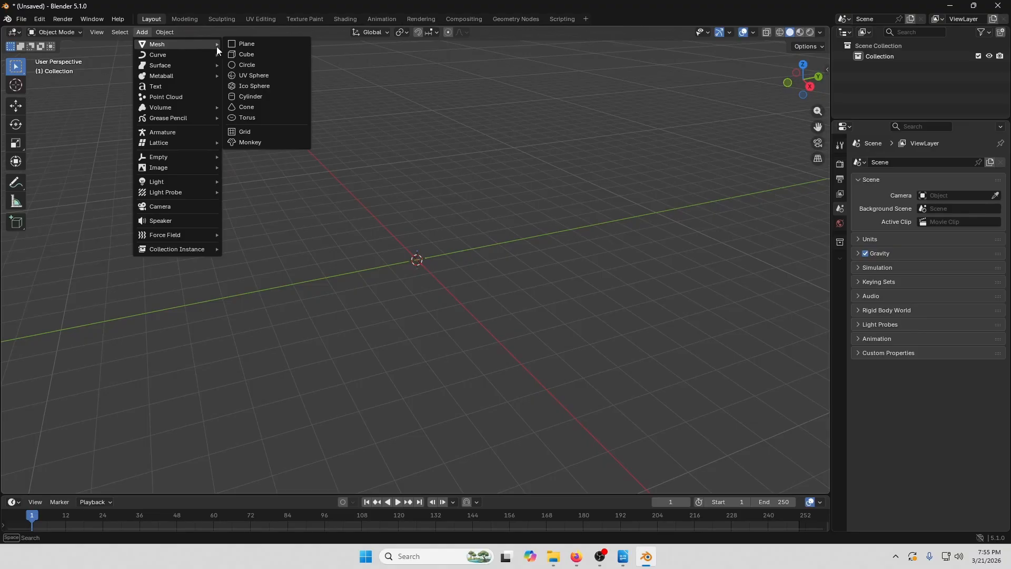
click(265, 99)
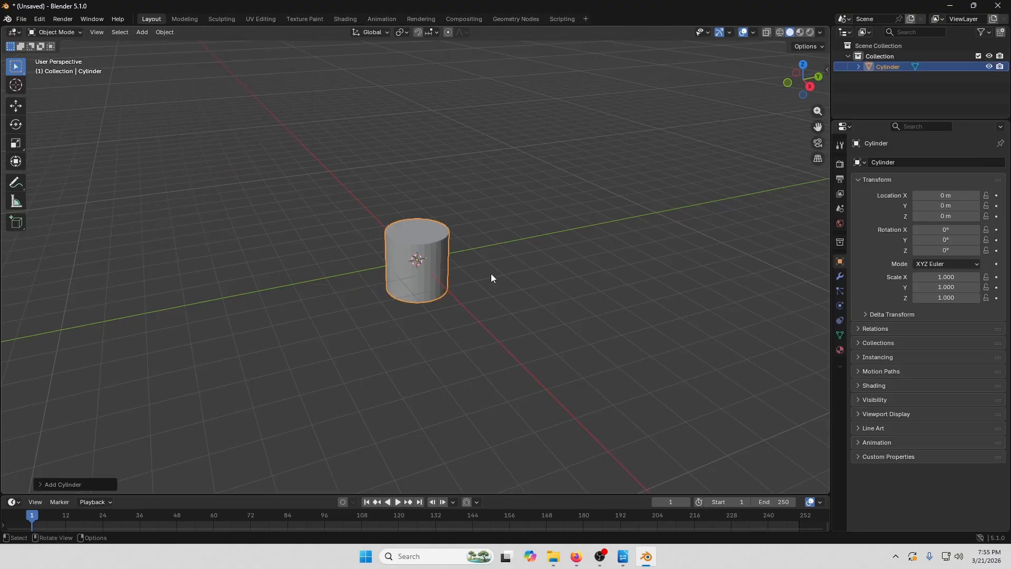
scroll(424, 277, up, 5)
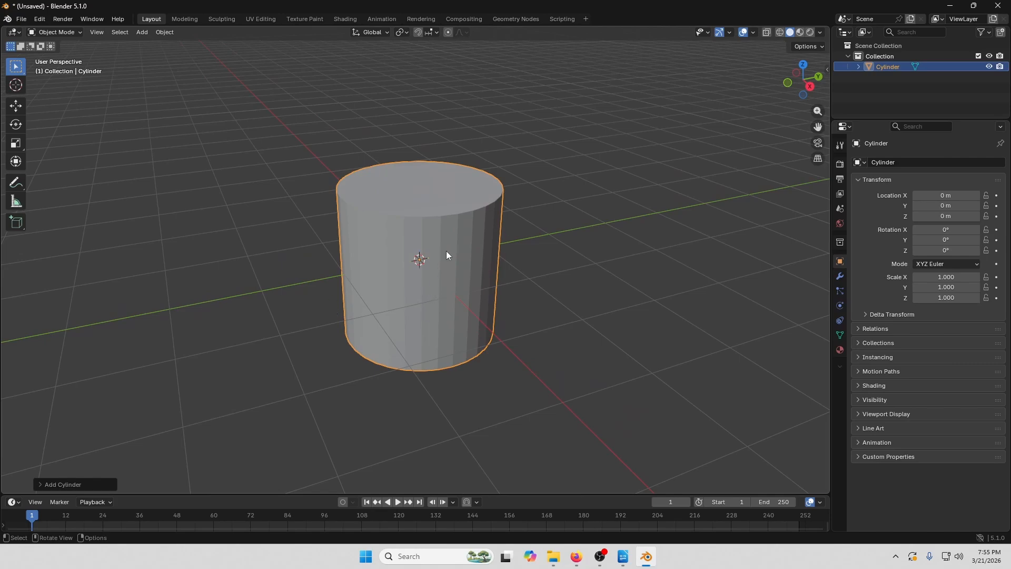
key(Delete)
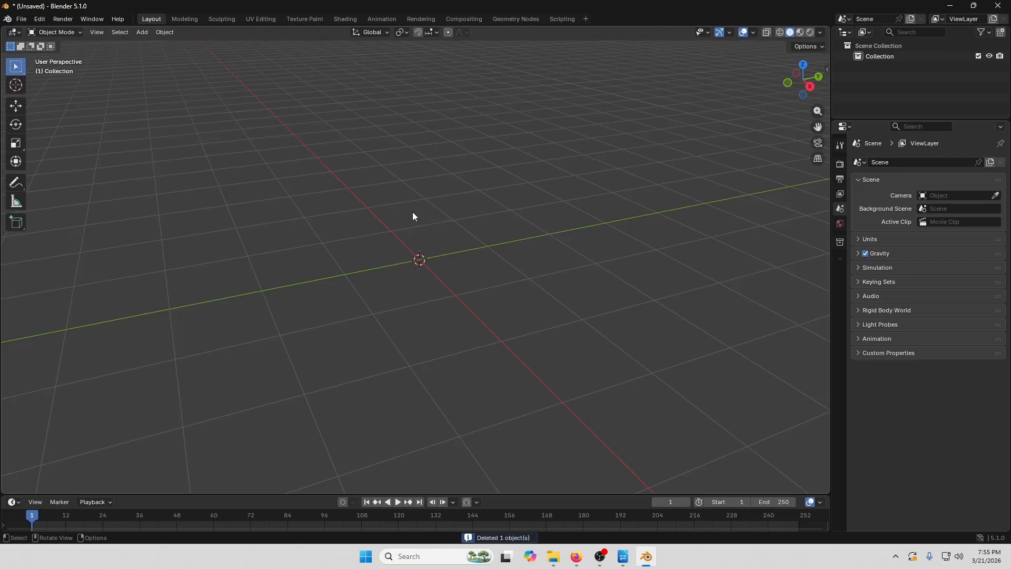
Add a cylinder mesh at the world origin with 100 vertices.
key(shift+a)
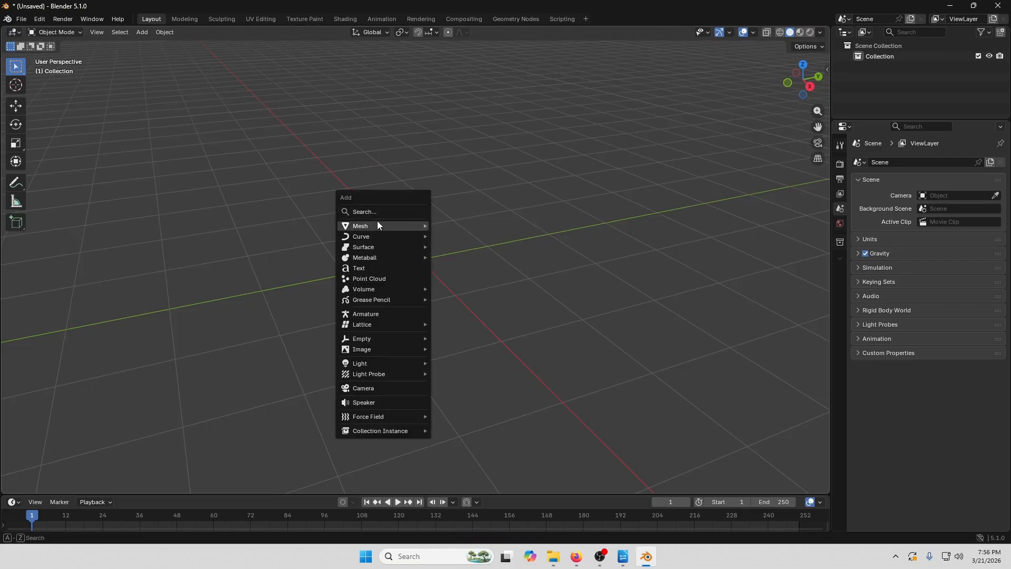
mouse_move(371, 227)
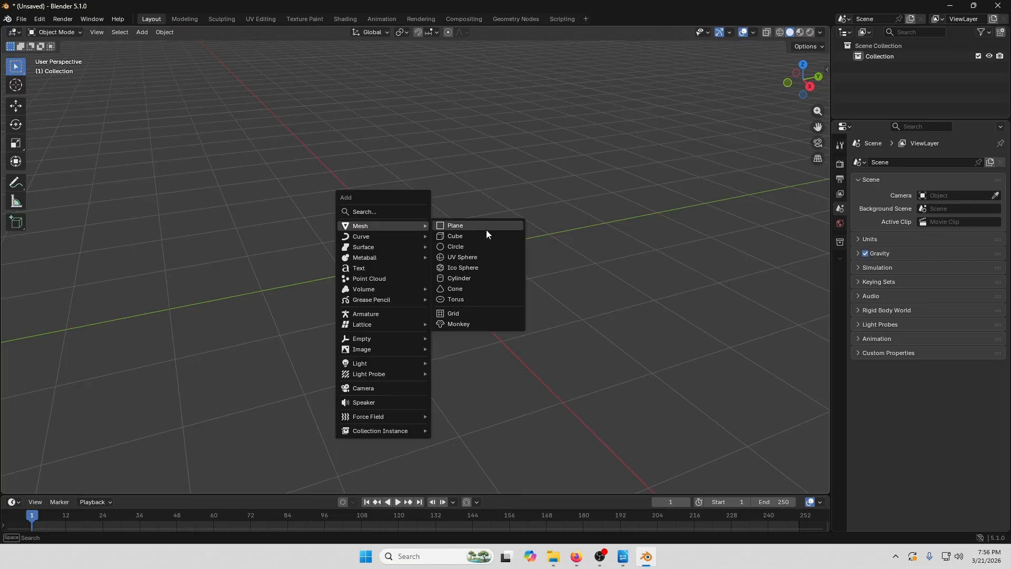
click(477, 283)
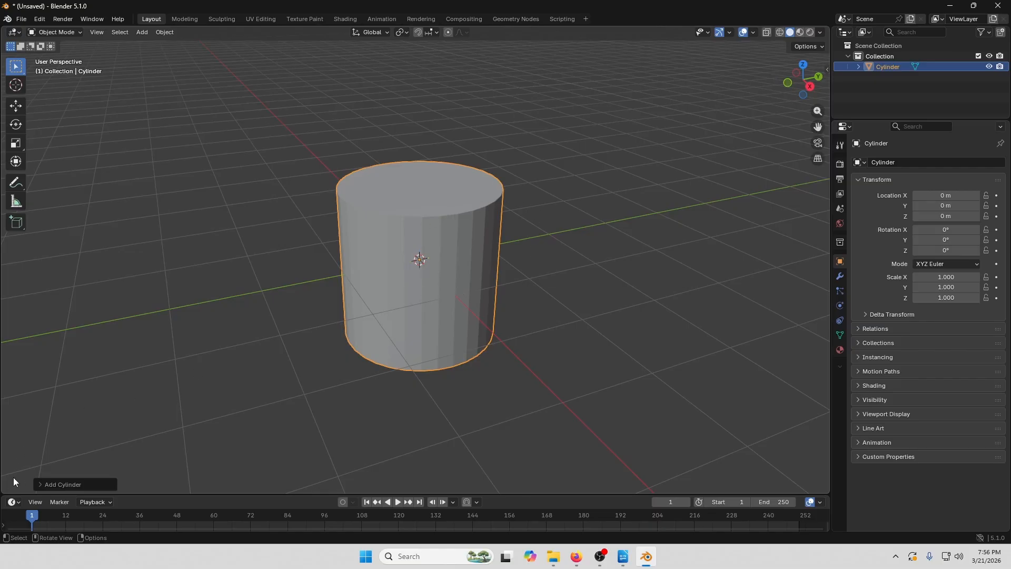
click(41, 484)
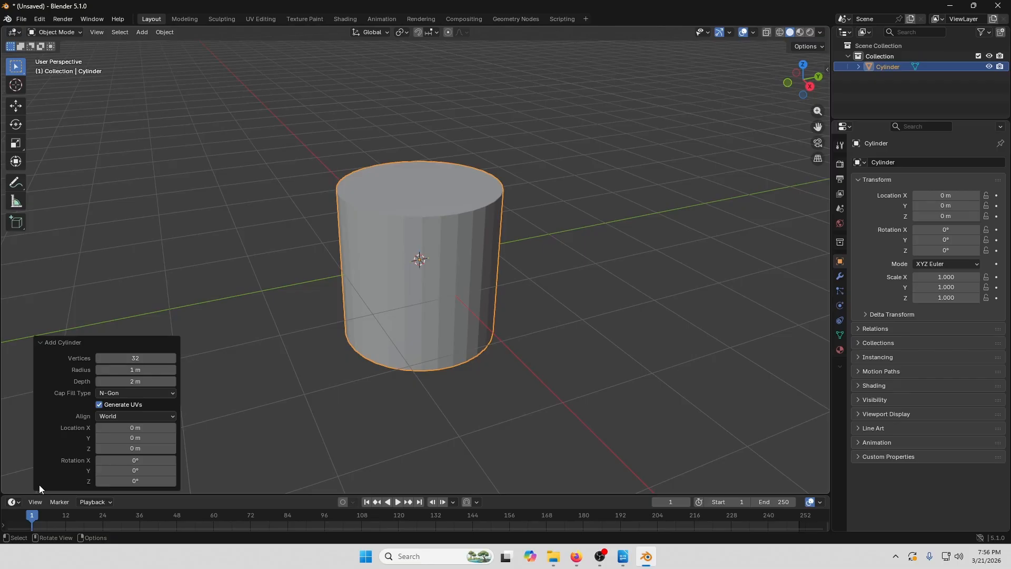
click(153, 357)
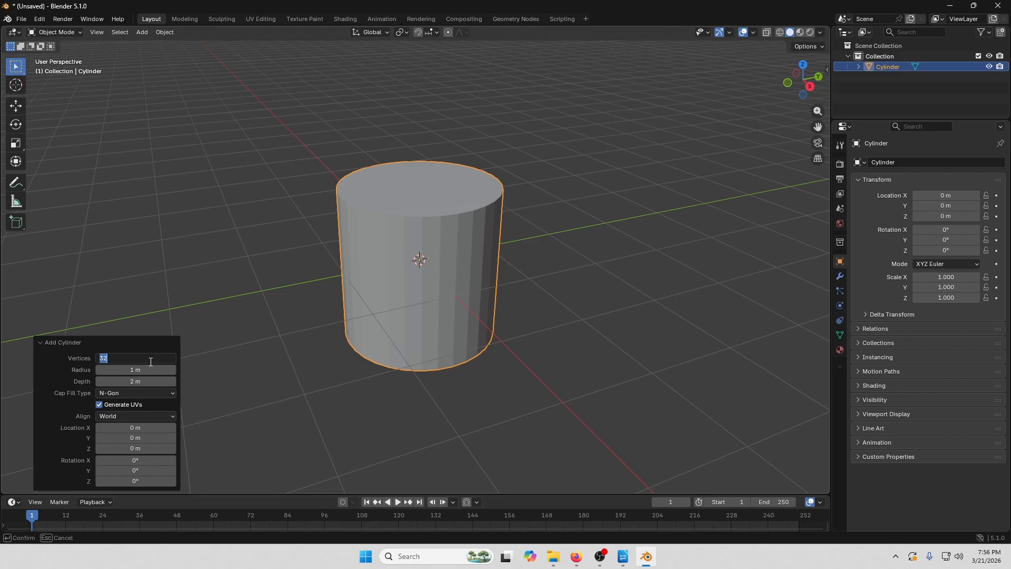
text(100)
key(Return)
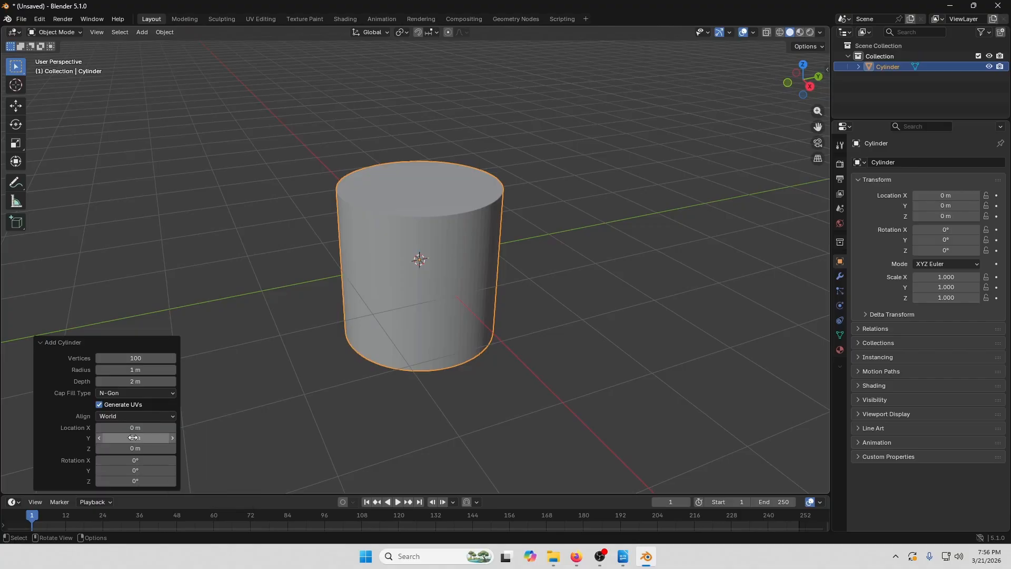
Try an X location of 1.18 m and a Y rotation of about 19.8° on the cylinder, reset both to 0, and deselect it.
drag(135, 427, 166, 428)
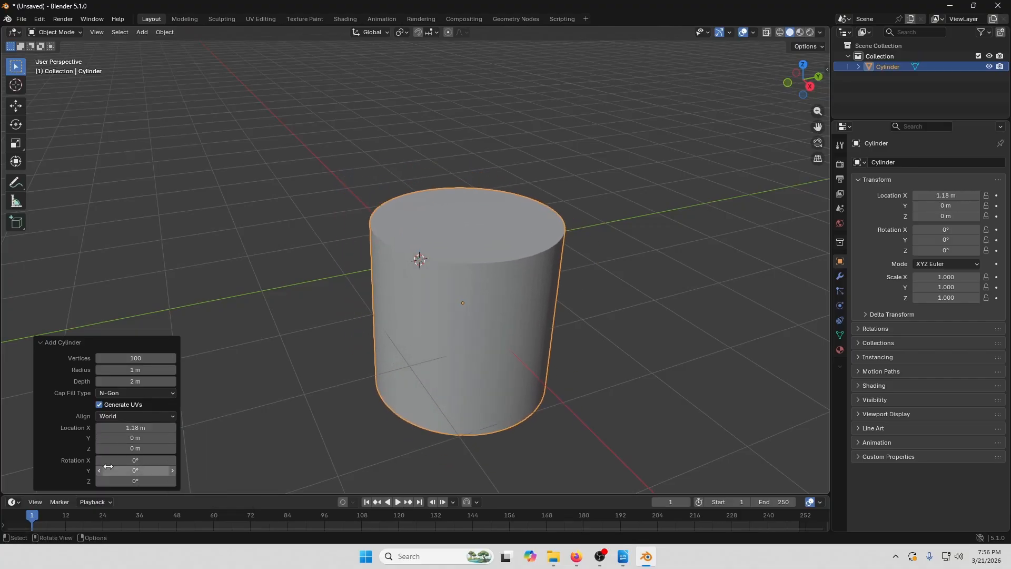
drag(110, 469, 128, 469)
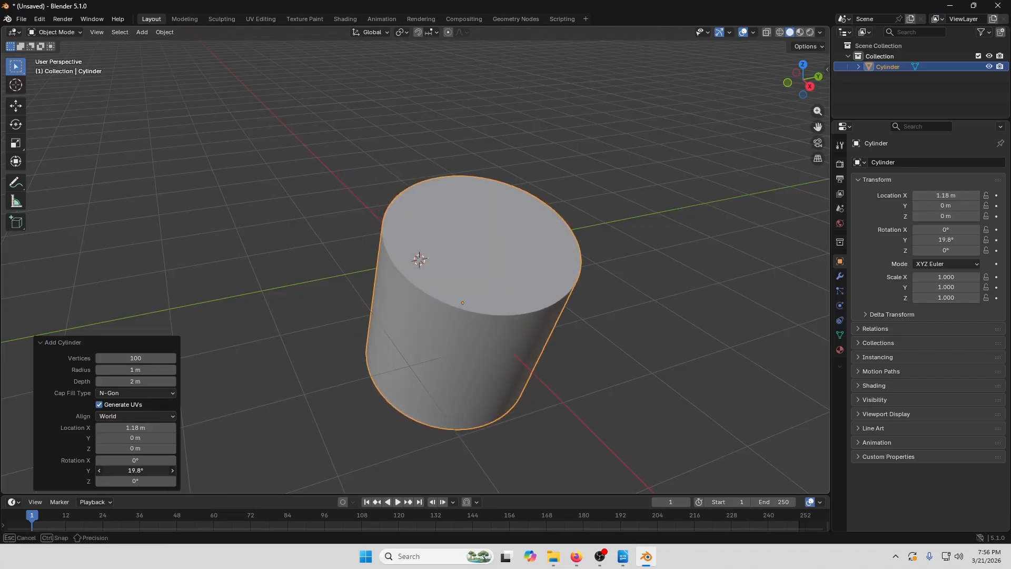
click(141, 427)
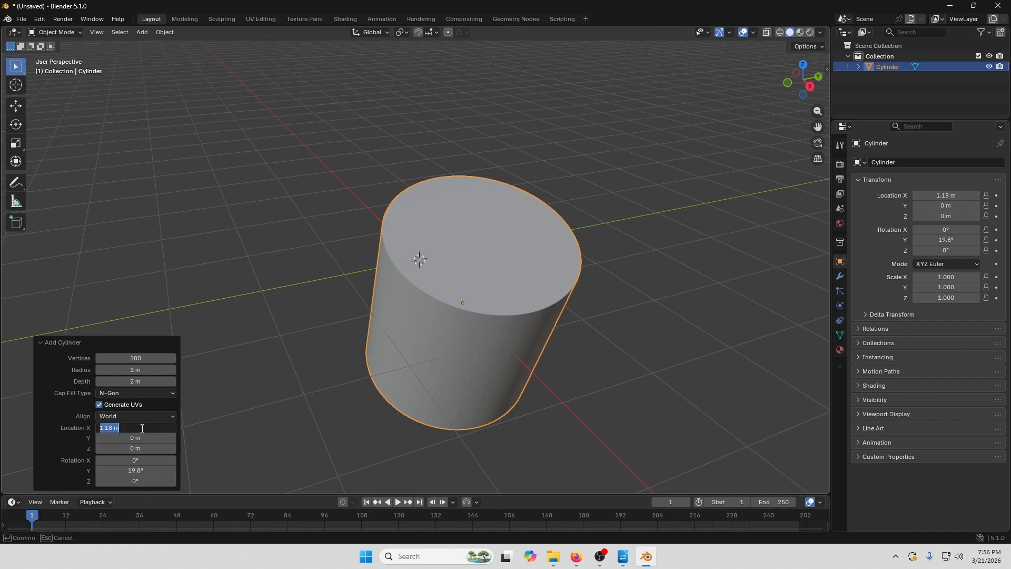
text(0)
click(143, 469)
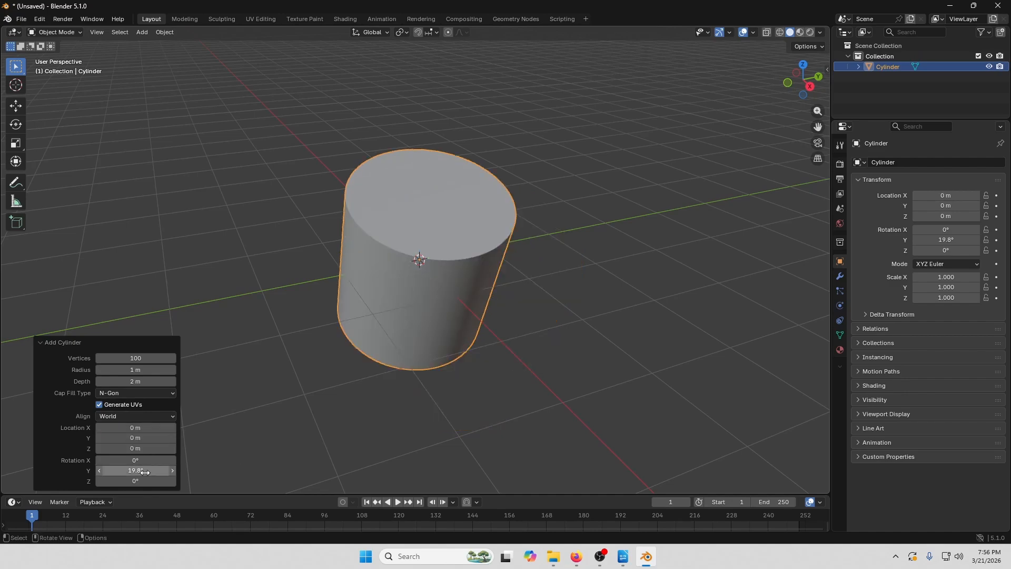
text(0)
key(Return)
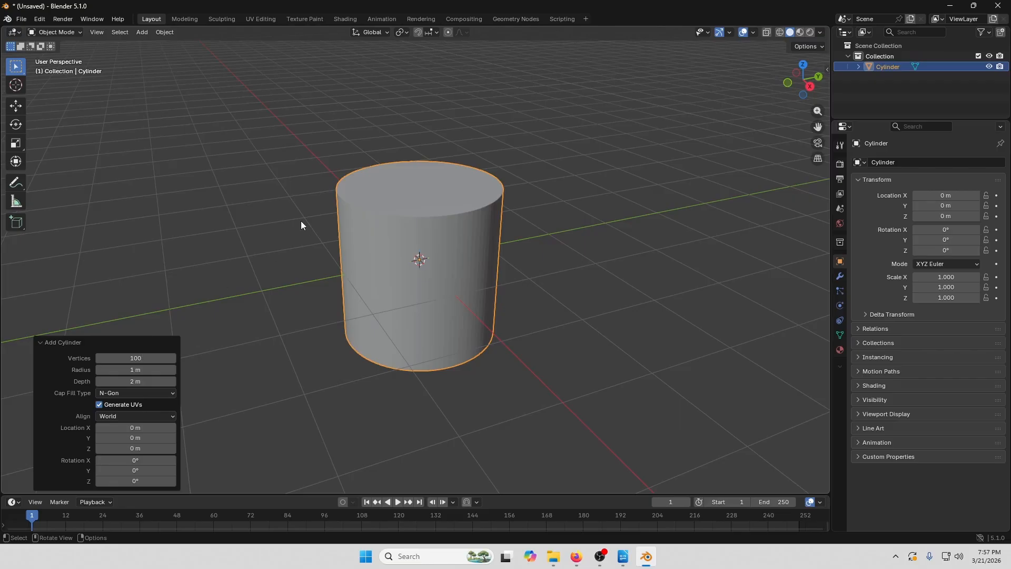
click(279, 233)
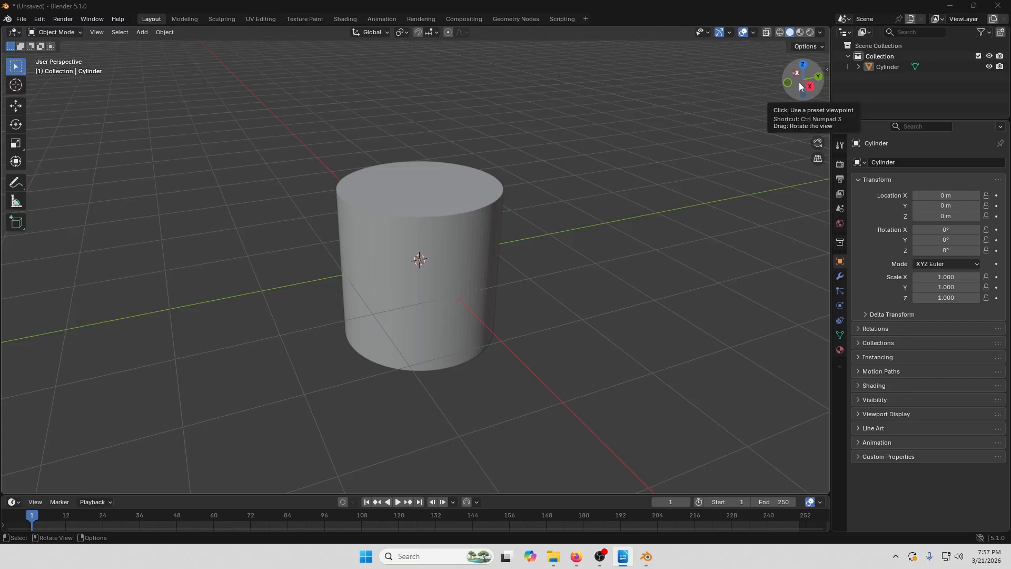
Examine the cylinder in the front, top and right orthographic views and from several perspective angles.
mouse_move(805, 87)
mouse_down()
mouse_move(589, 94)
mouse_move(788, 96)
mouse_up()
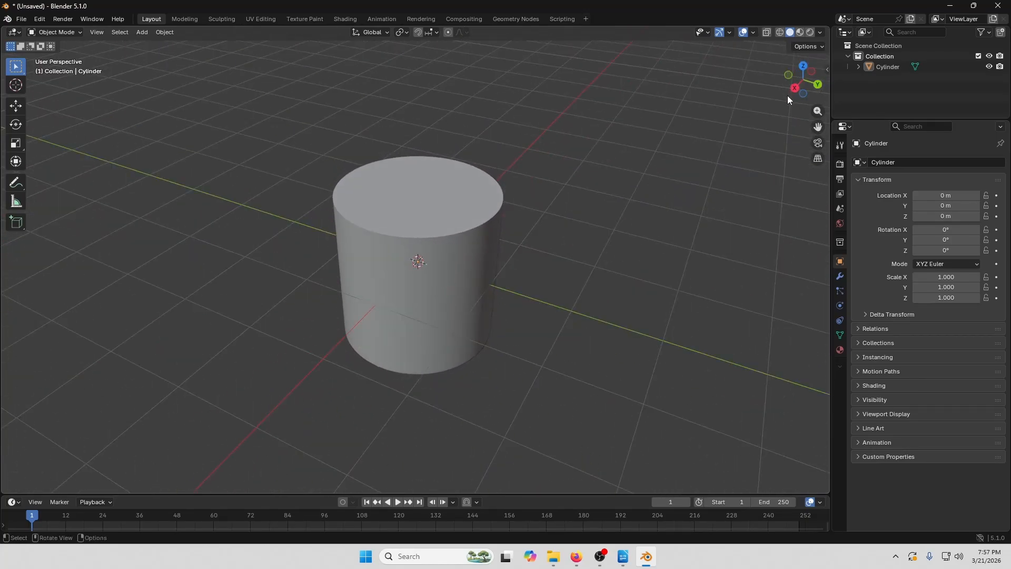
click(795, 89)
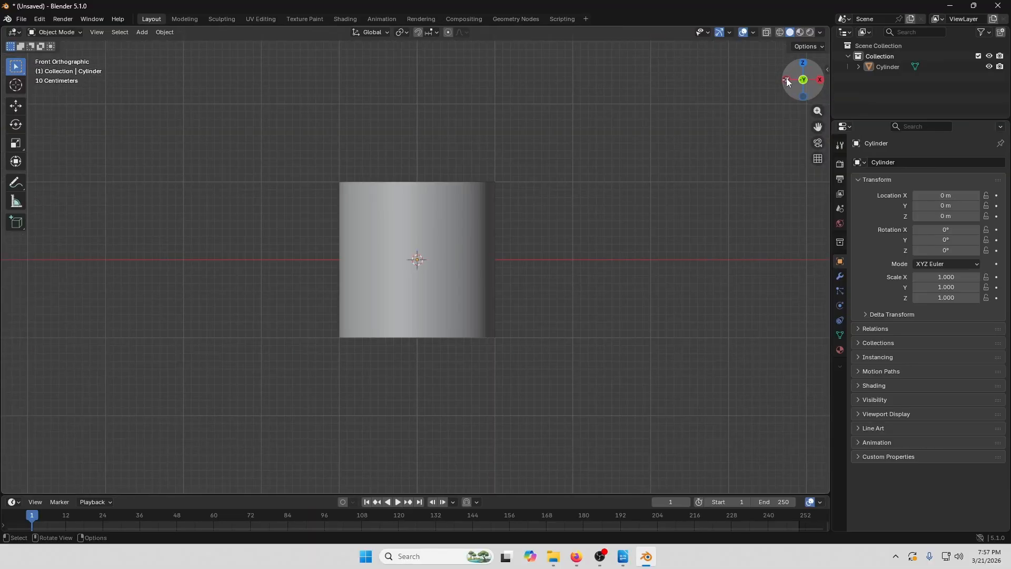
click(803, 64)
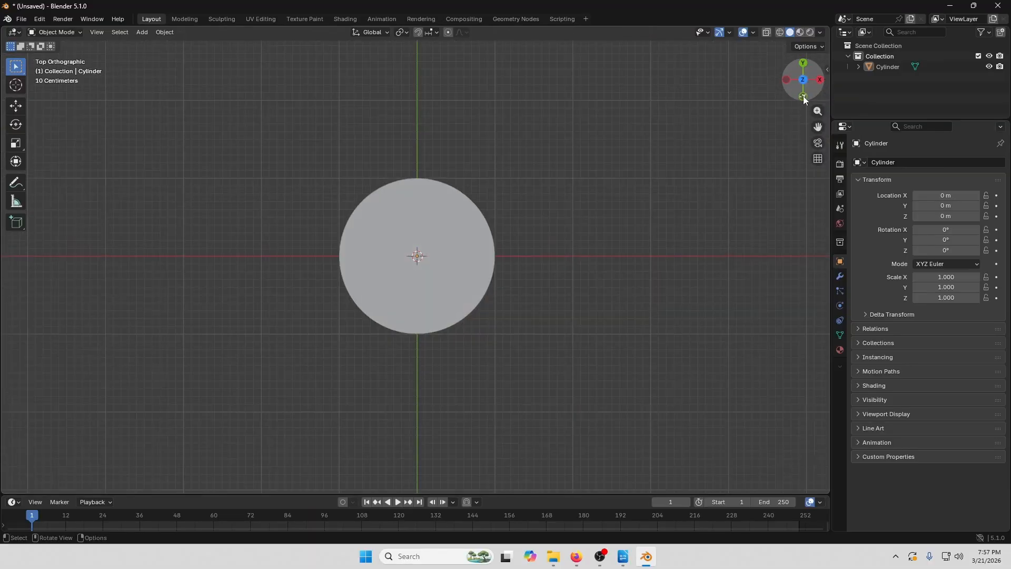
click(802, 97)
click(821, 81)
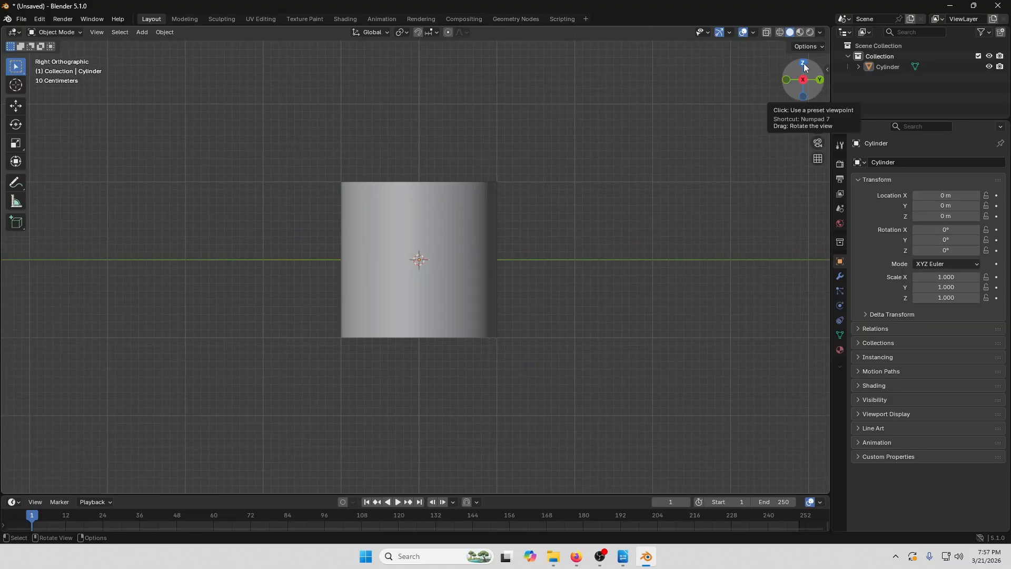
click(803, 64)
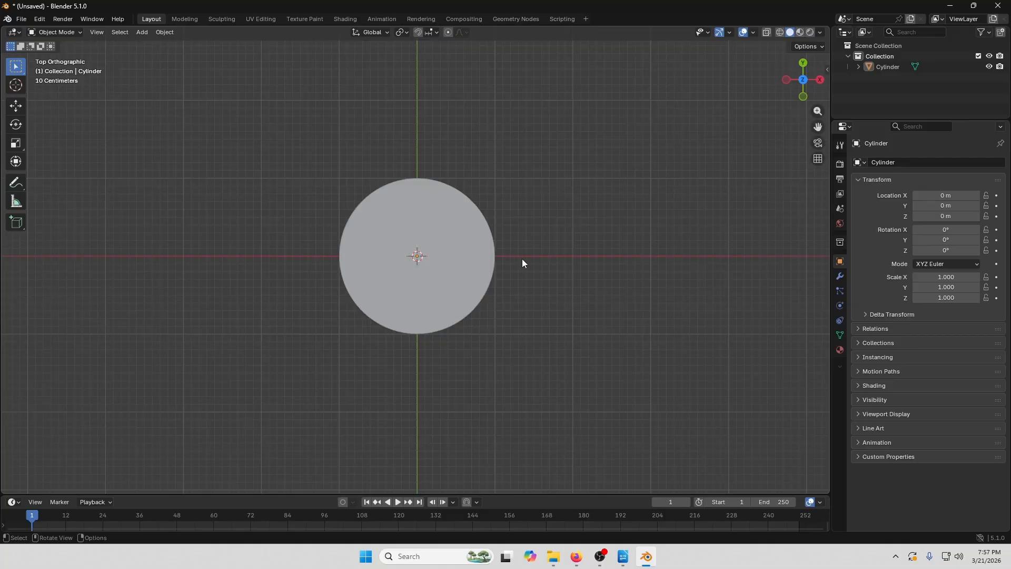
middle_drag(571, 298, 743, 143)
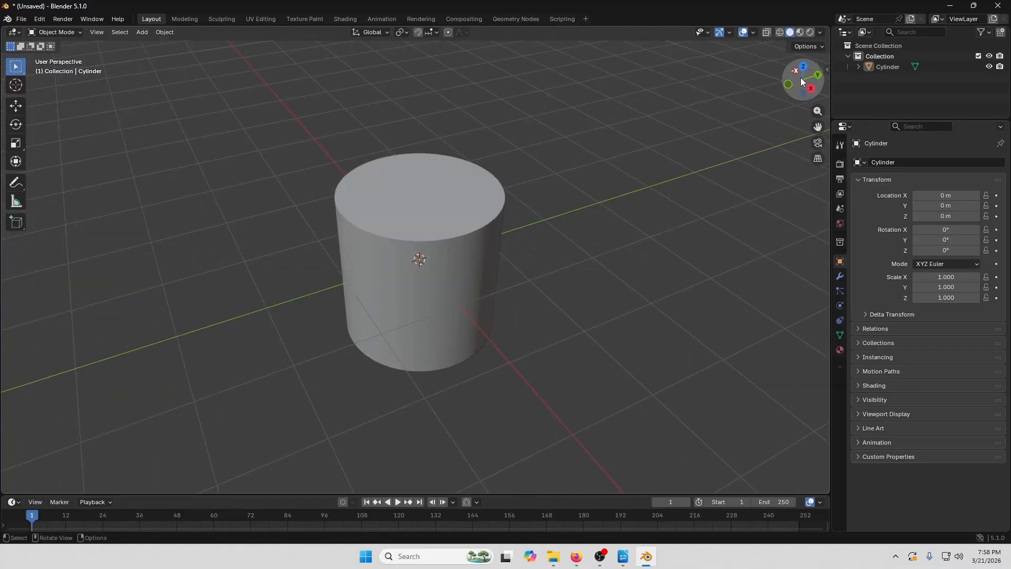
mouse_move(800, 77)
mouse_down()
mouse_move(779, 88)
mouse_move(792, 79)
mouse_up()
middle_drag(440, 167, 428, 200)
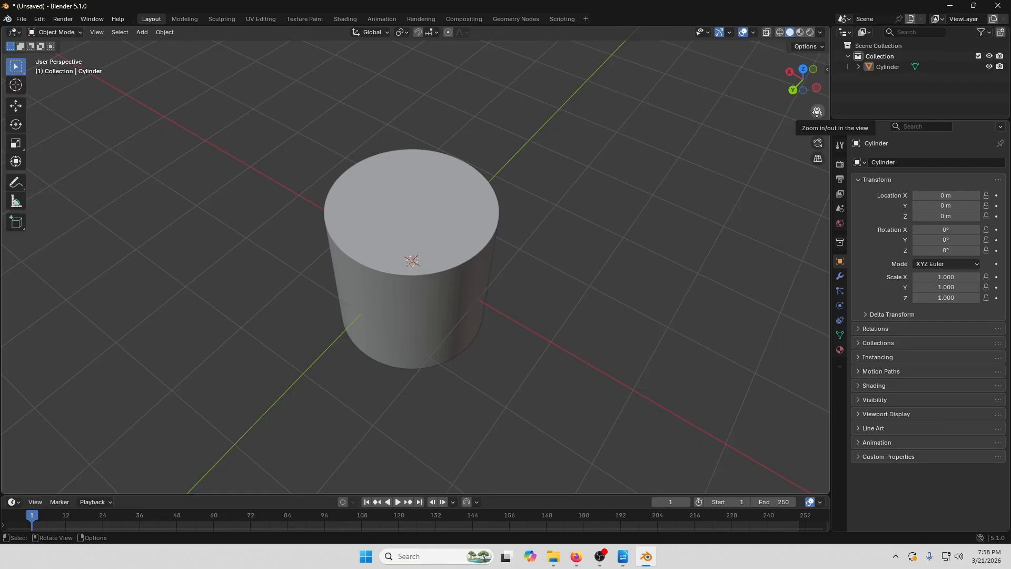
Examine the cylinder at closer and wider zoom levels in the perspective view.
mouse_move(817, 112)
mouse_down()
mouse_move(817, 84)
mouse_move(817, 124)
mouse_move(817, 97)
mouse_move(817, 108)
mouse_up()
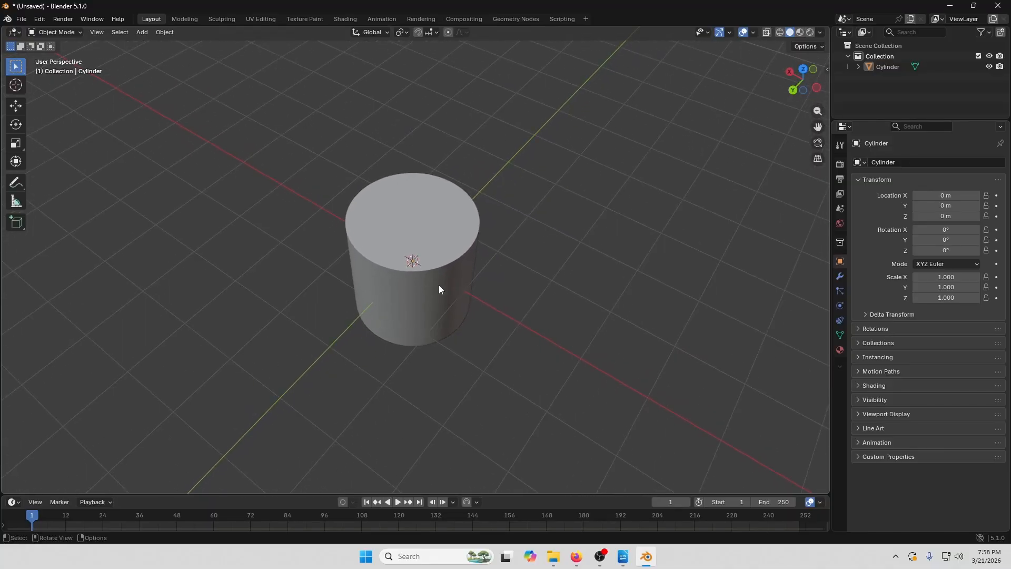
scroll(438, 285, up, 3)
scroll(438, 286, down, 6)
scroll(437, 289, up, 2)
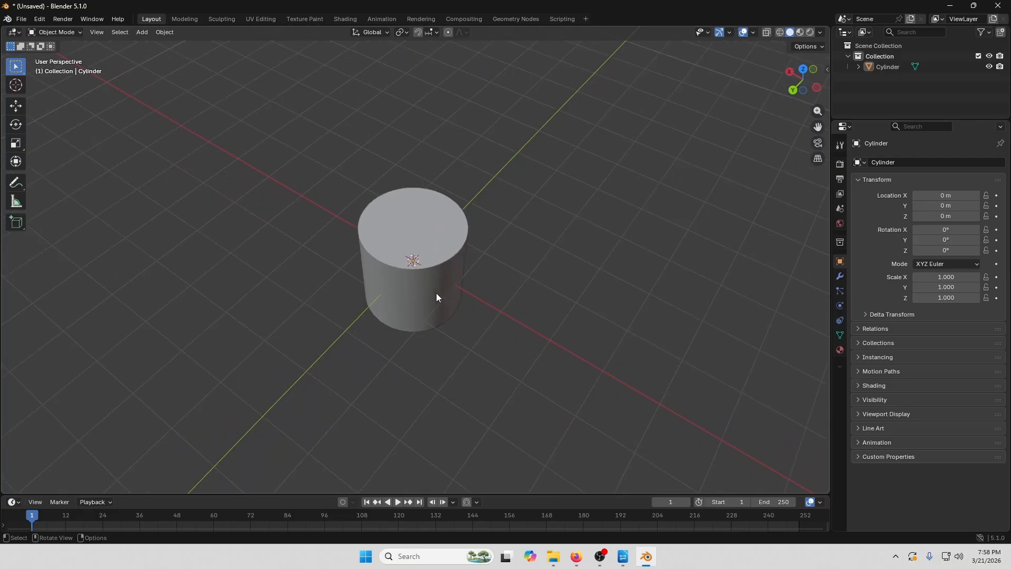
scroll(436, 295, up, 4)
scroll(440, 293, down, 3)
scroll(458, 290, up, 3)
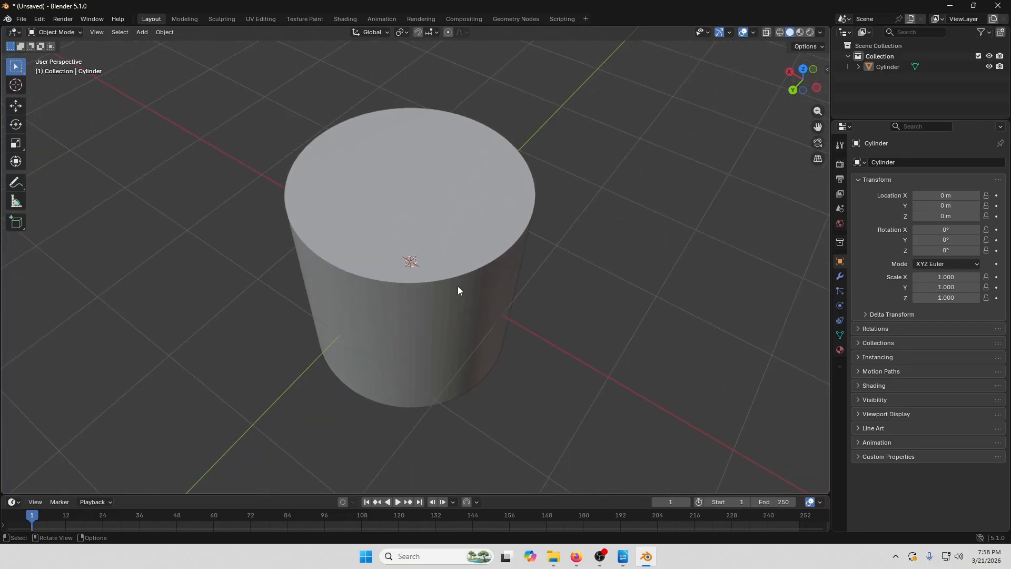
scroll(458, 289, down, 3)
scroll(459, 291, up, 1)
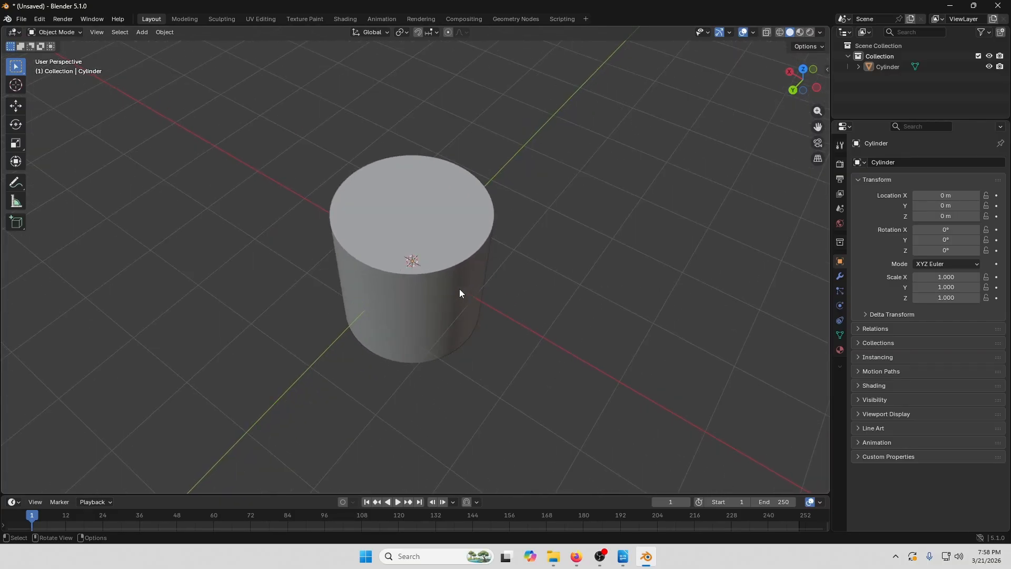
scroll(459, 293, down, 2)
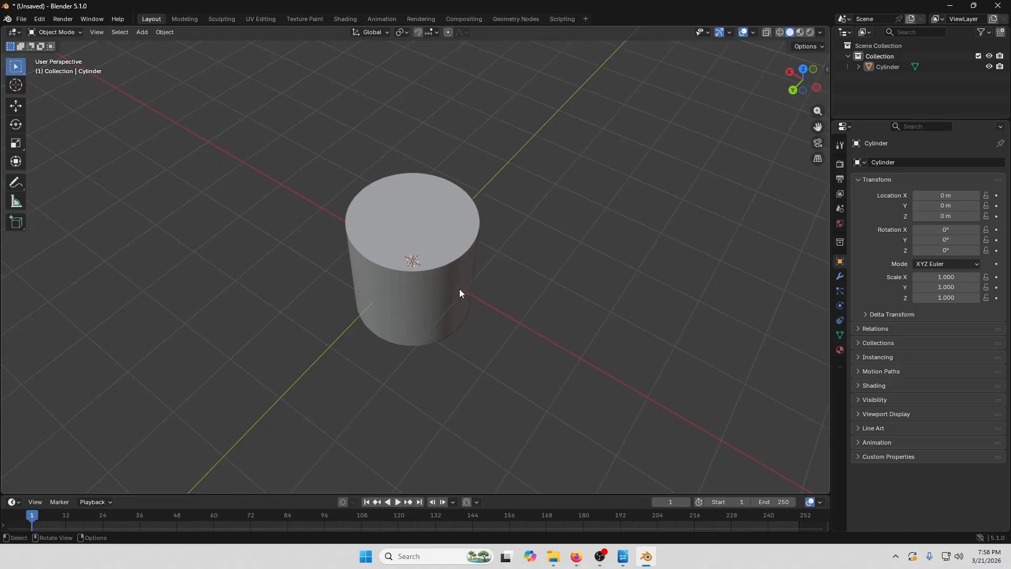
key(ctrl)
ctrl+middle_drag(434, 251, 461, 182)
mouse_move(465, 251)
ctrl+middle_down()
mouse_move(469, 295)
mouse_move(467, 184)
mouse_move(472, 262)
mouse_move(475, 232)
mouse_move(476, 241)
ctrl+middle_up()
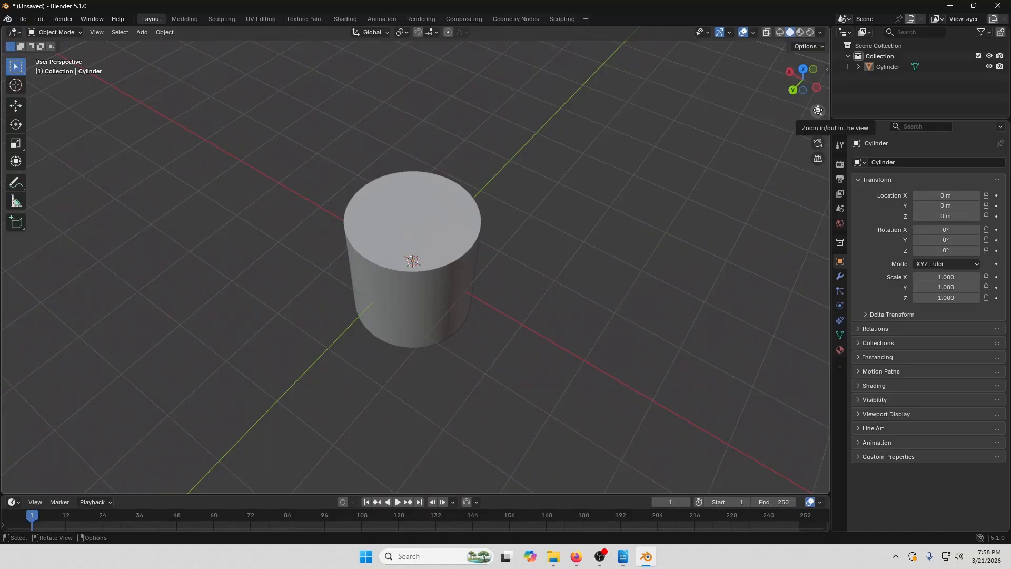
mouse_move(817, 109)
mouse_down()
mouse_move(817, 79)
mouse_move(817, 105)
mouse_up()
scroll(415, 245, down, 1)
scroll(419, 265, up, 1)
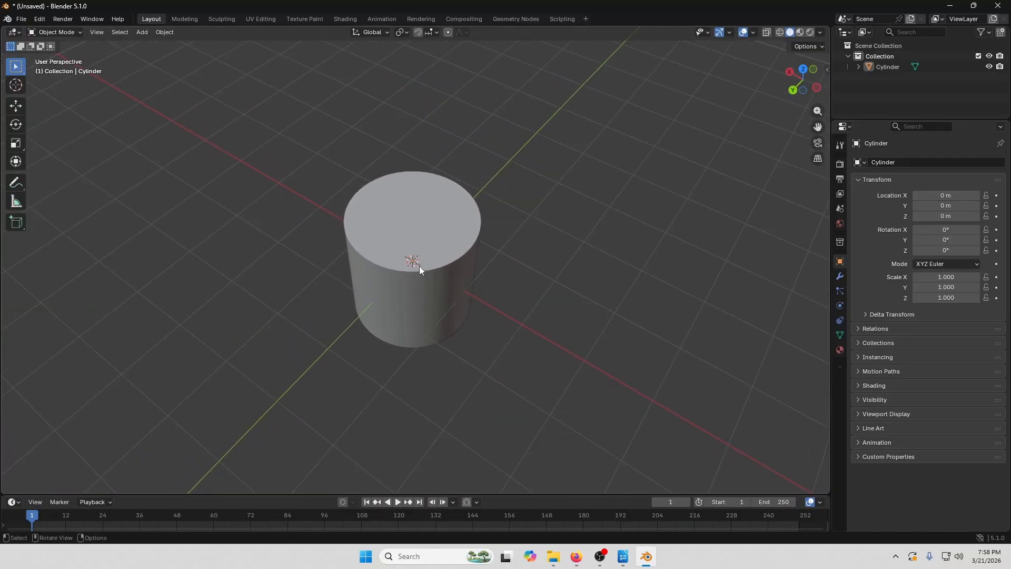
Examine the cylinder at varying zoom distances and with the perspective view shifted sideways and vertically.
scroll(420, 267, up, 1)
scroll(420, 268, up, 1)
scroll(420, 268, up, 1)
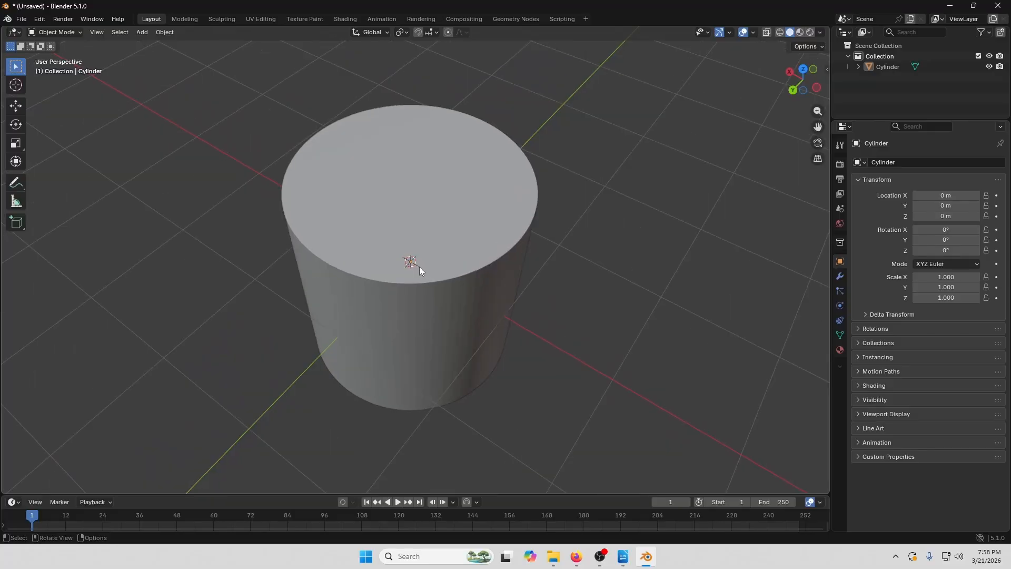
scroll(420, 269, up, 1)
scroll(419, 267, down, 3)
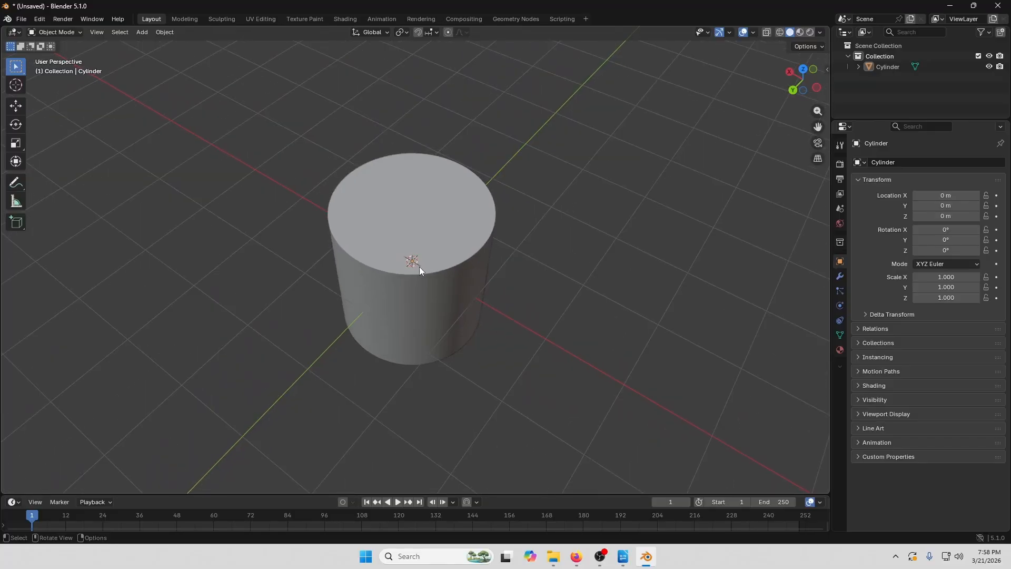
scroll(419, 267, down, 1)
scroll(424, 271, up, 1)
scroll(440, 300, up, 3)
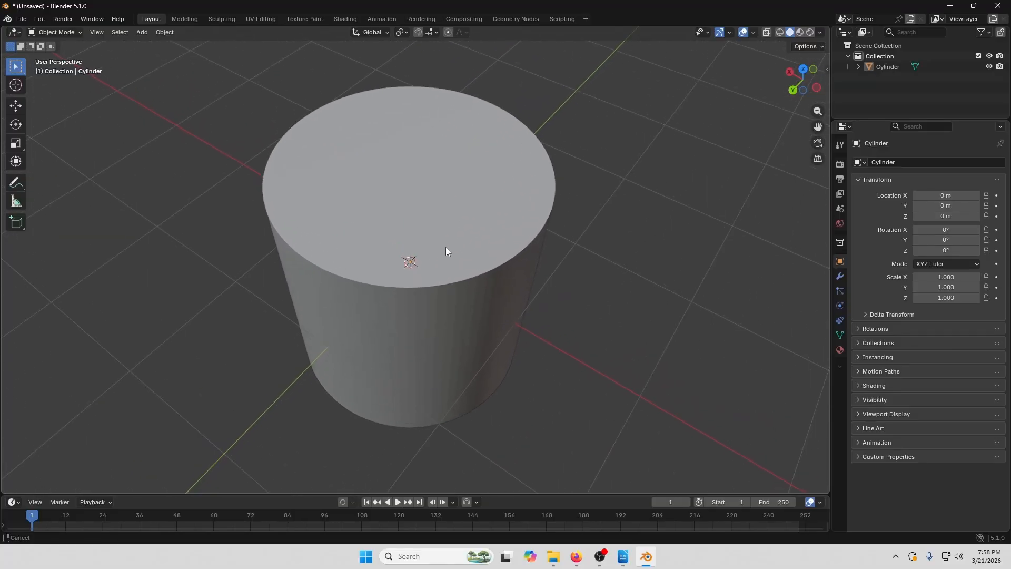
scroll(447, 251, down, 3)
scroll(445, 318, up, 1)
scroll(454, 300, up, 2)
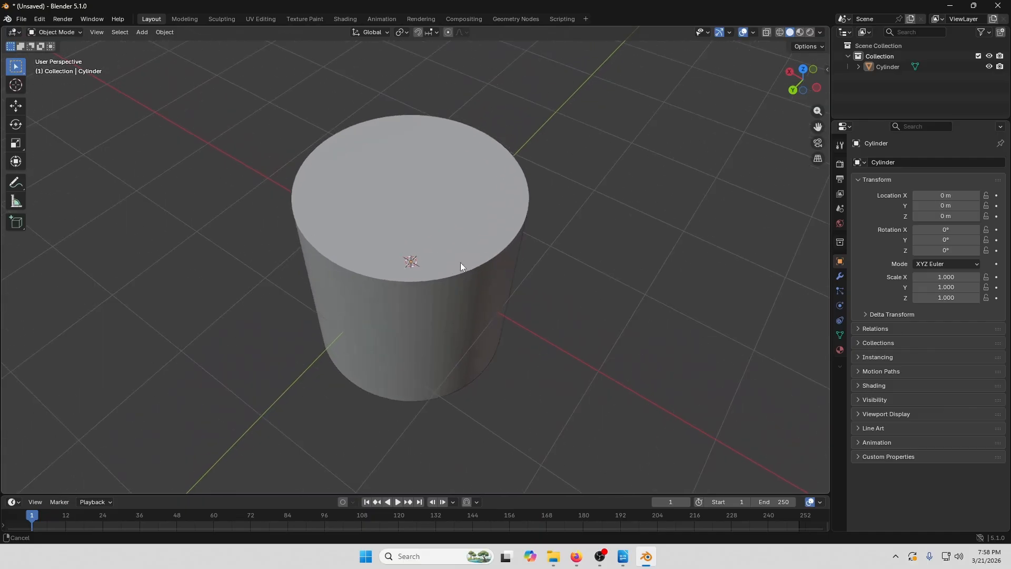
scroll(463, 266, down, 2)
scroll(463, 303, up, 1)
scroll(464, 282, up, 1)
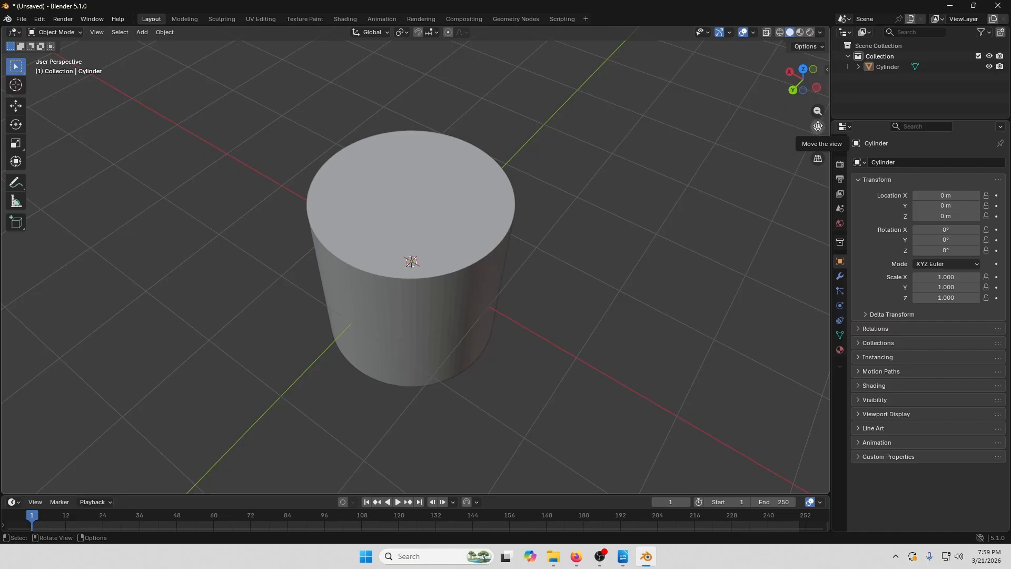
drag(818, 126, 666, 173)
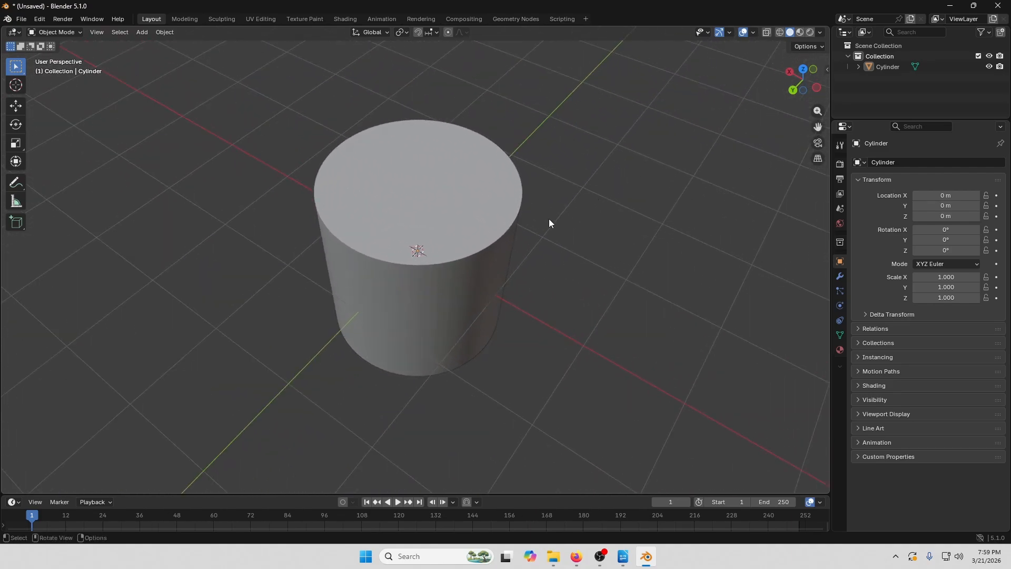
key(shift)
shift+middle_drag(466, 247, 82, 132)
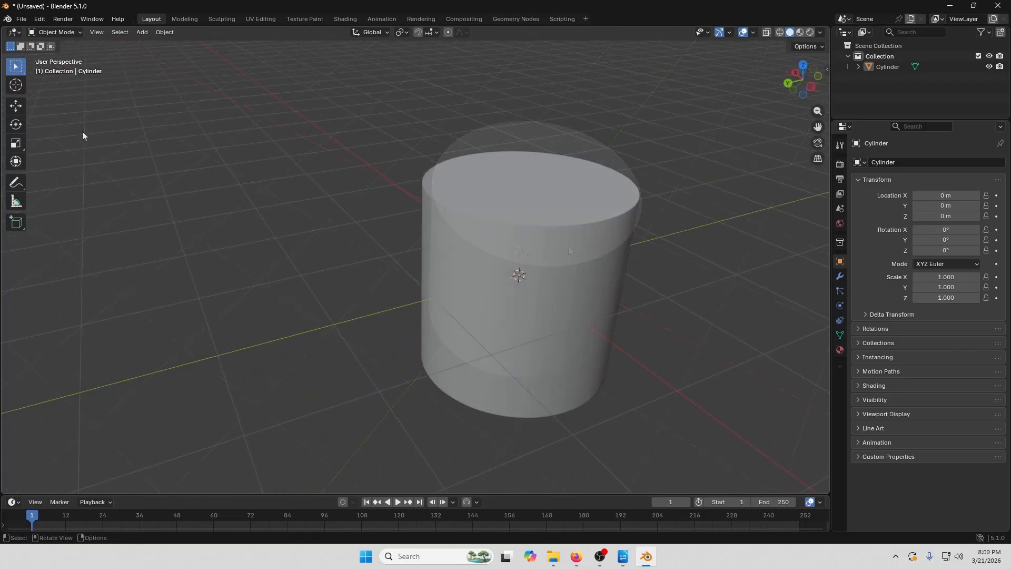
Activate the Move tool and select the cylinder so that its move gizmo is available.
click(16, 107)
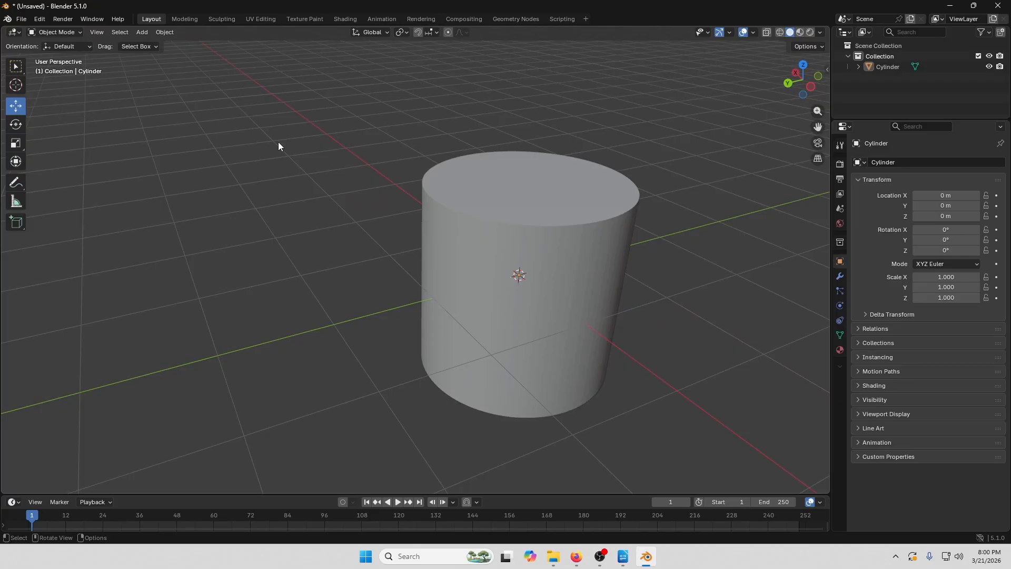
click(557, 228)
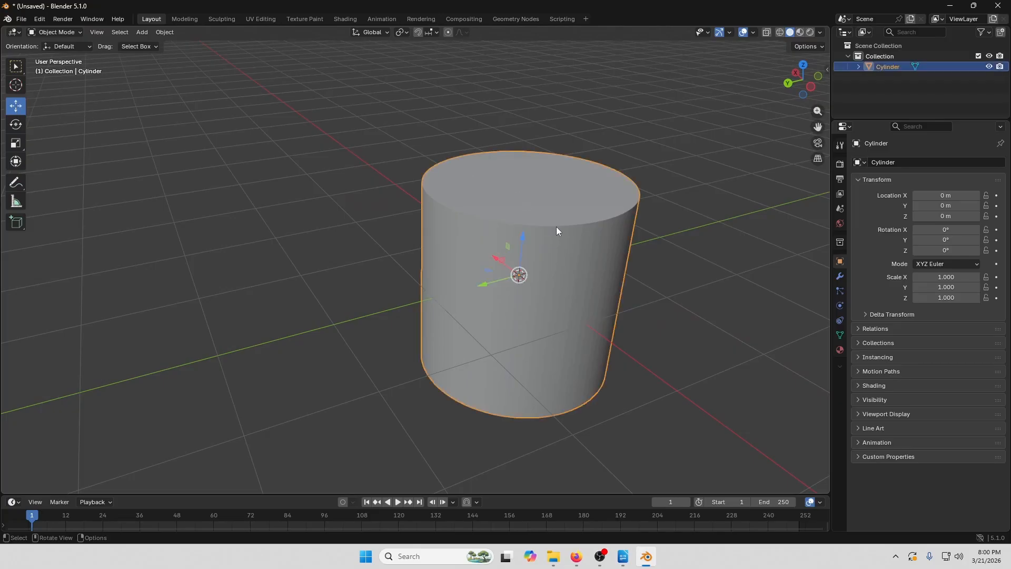
middle_drag(532, 283, 579, 270)
scroll(579, 270, up, 2)
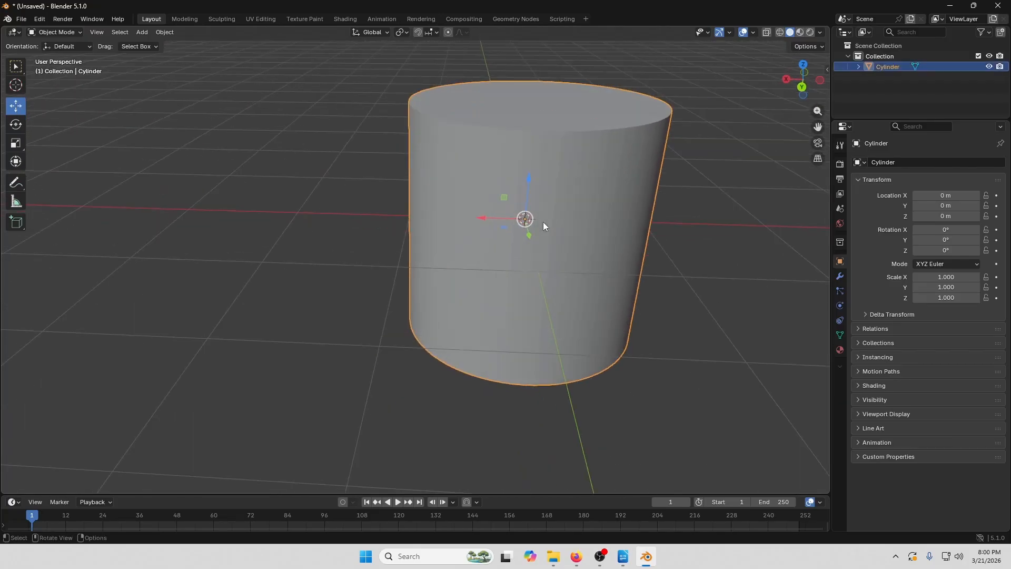
shift+middle_drag(578, 208, 495, 238)
scroll(441, 248, up, 1)
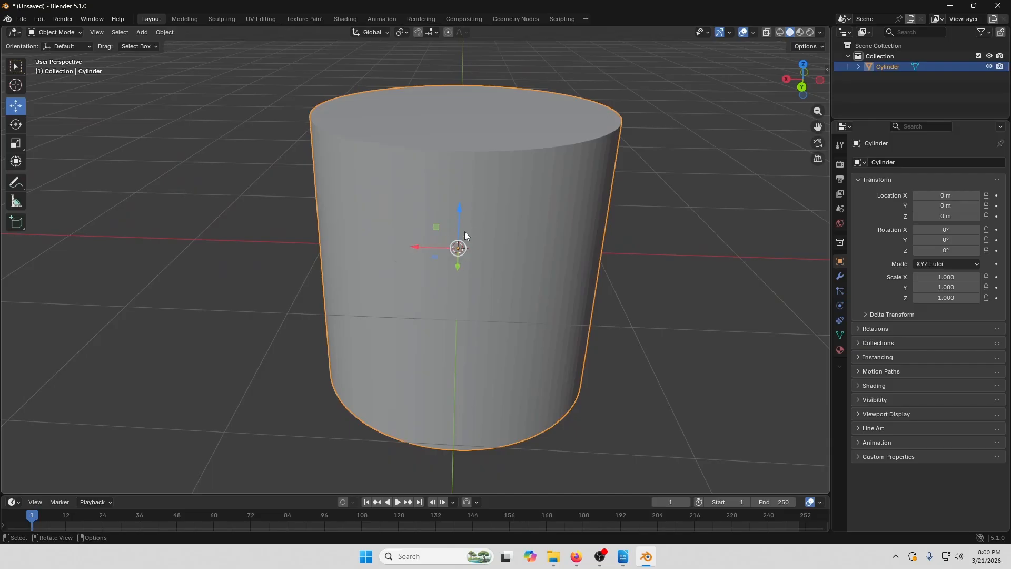
Try moving the cylinder freely to about X 0.22 m, Y -0.10 m and Z -0.01 m, and clear its location.
scroll(532, 217, down, 2)
middle_drag(553, 219, 467, 232)
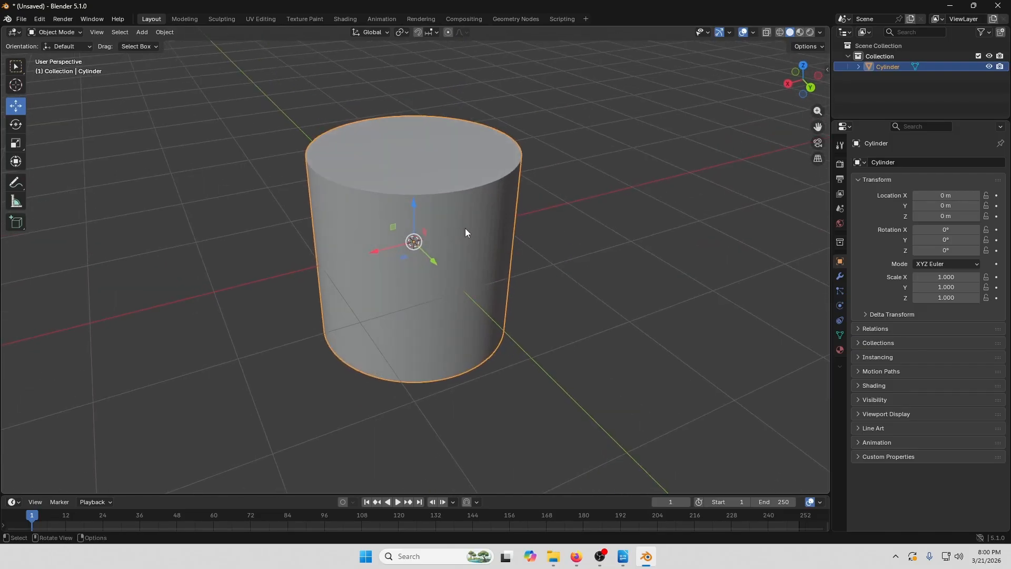
scroll(446, 238, up, 1)
scroll(444, 236, down, 1)
drag(421, 242, 394, 242)
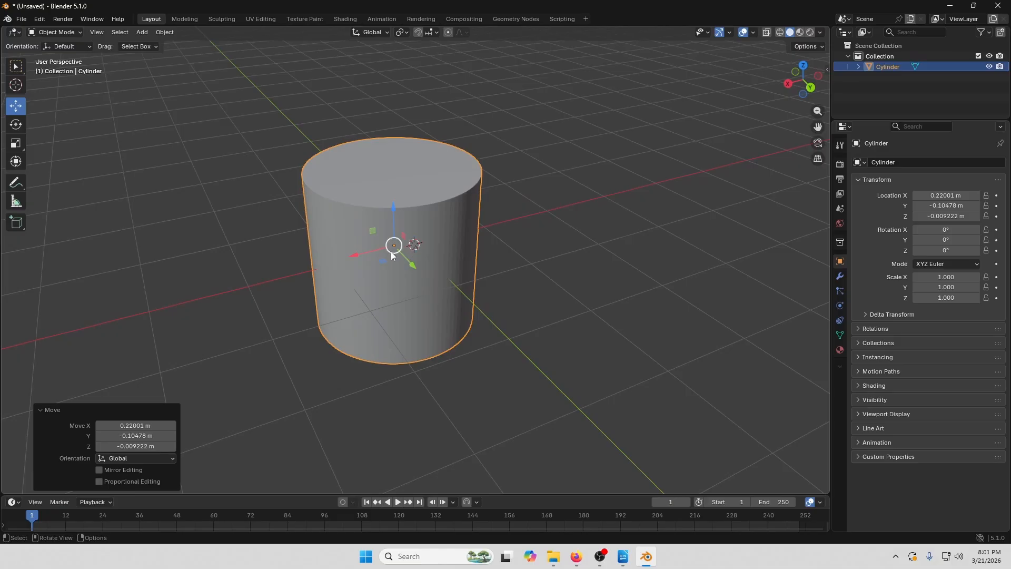
key(alt+g)
Try moving the cylinder about 2.06 m along Y and some distance along X, and undo both moves.
middle_drag(352, 231, 409, 270)
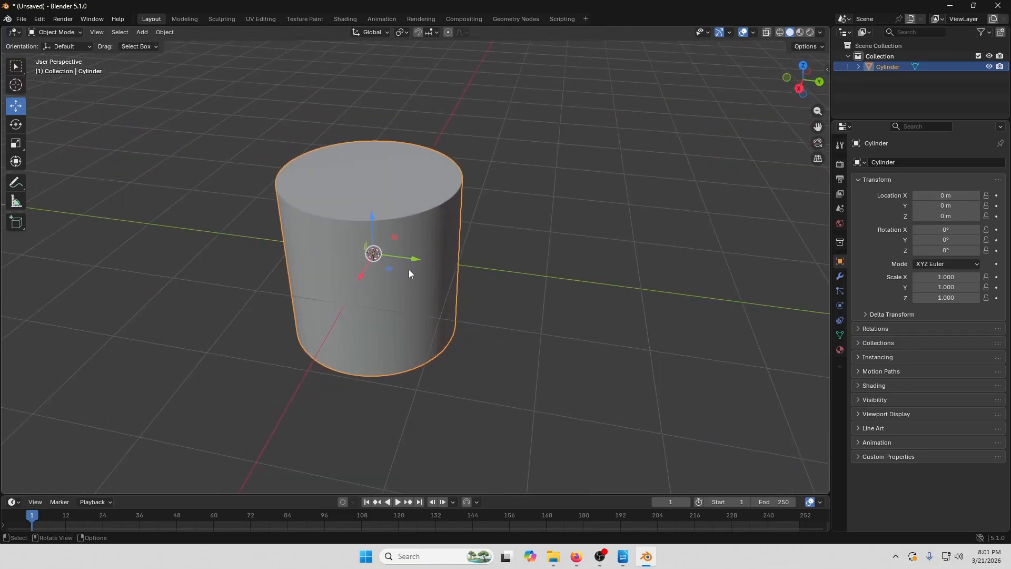
drag(415, 259, 591, 295)
middle_drag(592, 296, 429, 318)
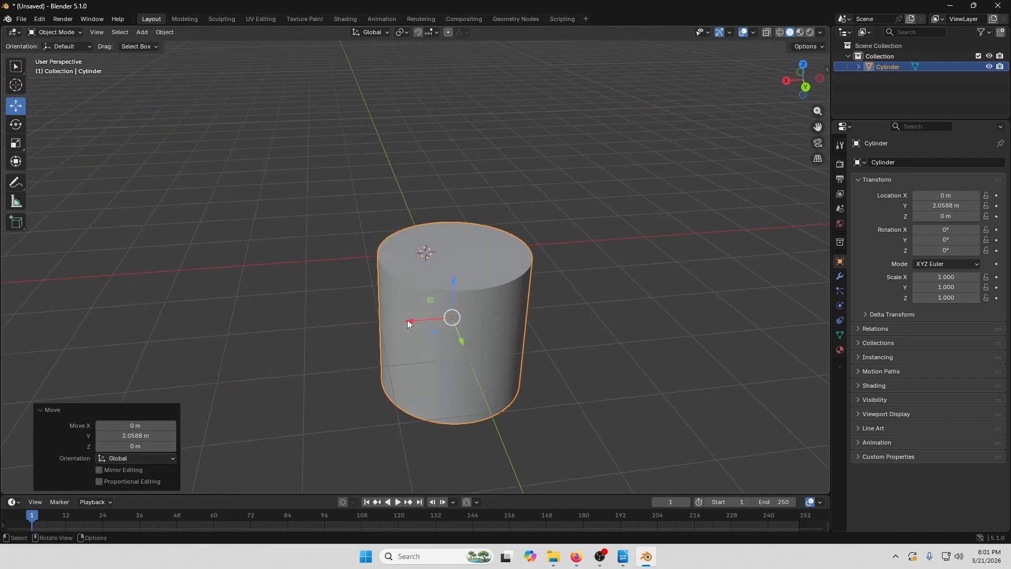
drag(410, 321, 212, 336)
middle_drag(162, 298, 311, 285)
key(ctrl+z)
key(ctrl+z)
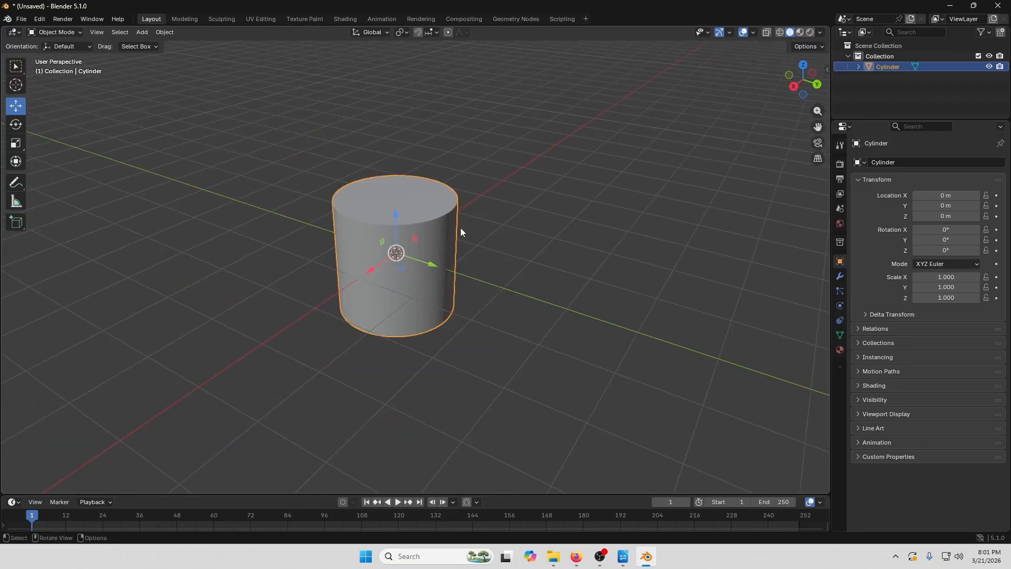
Try moving the cylinder within the XY plane using the gizmo's plane handle.
middle_drag(460, 228, 386, 203)
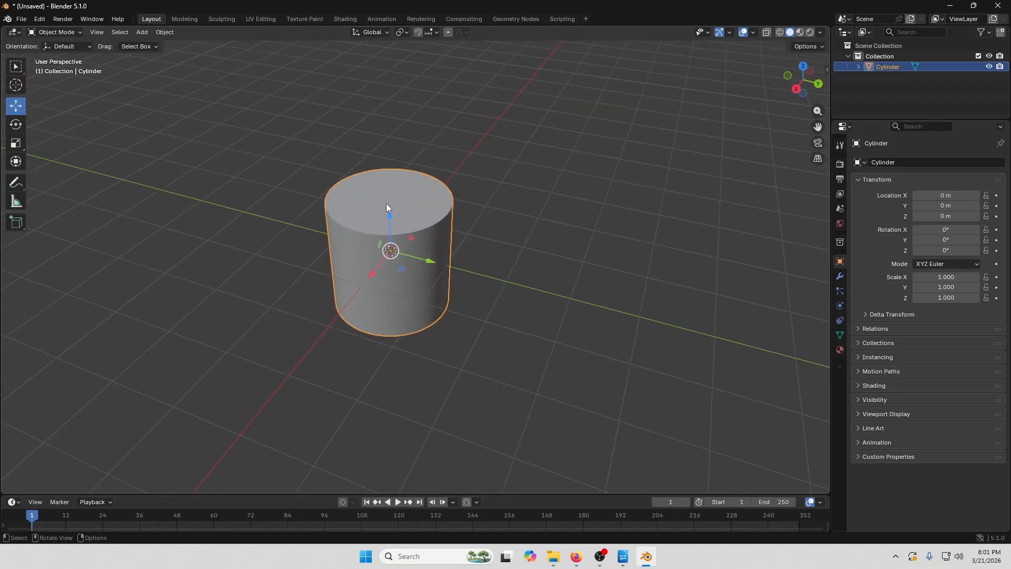
scroll(387, 205, up, 2)
scroll(406, 234, up, 2)
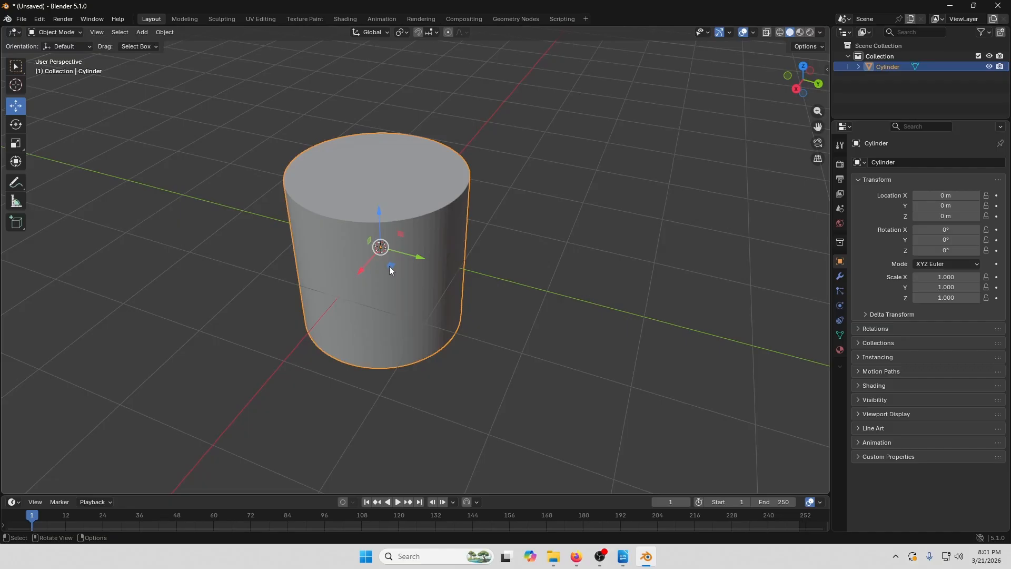
drag(390, 270, 318, 248)
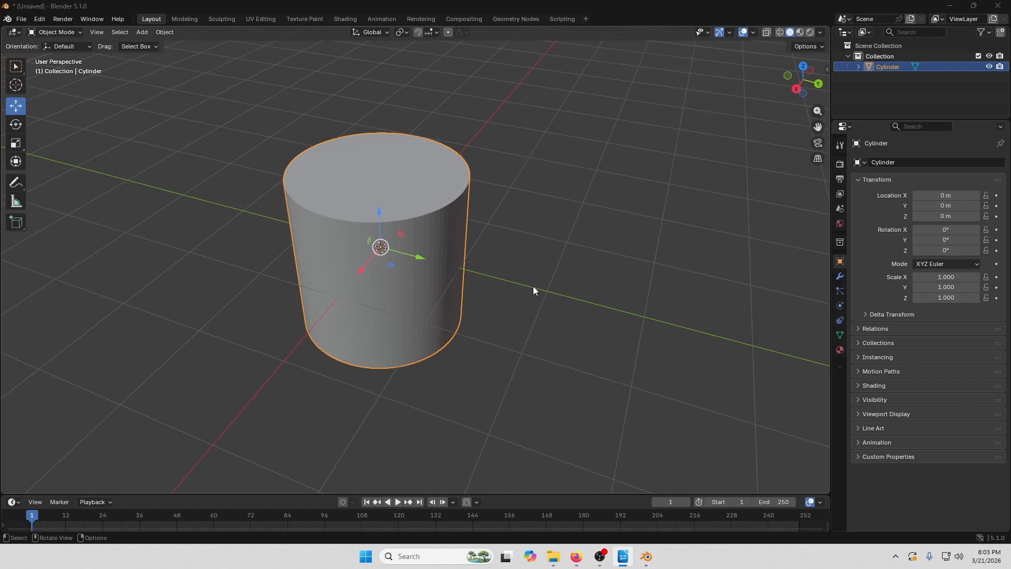
Move the cylinder about 2.18 m along Y, and undo and redo that move.
drag(418, 262, 611, 310)
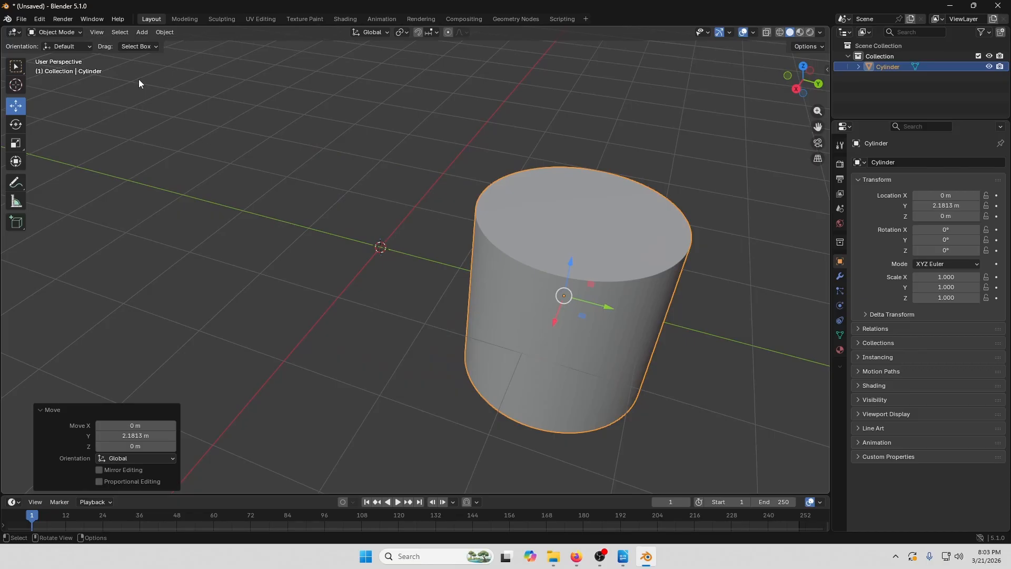
click(39, 19)
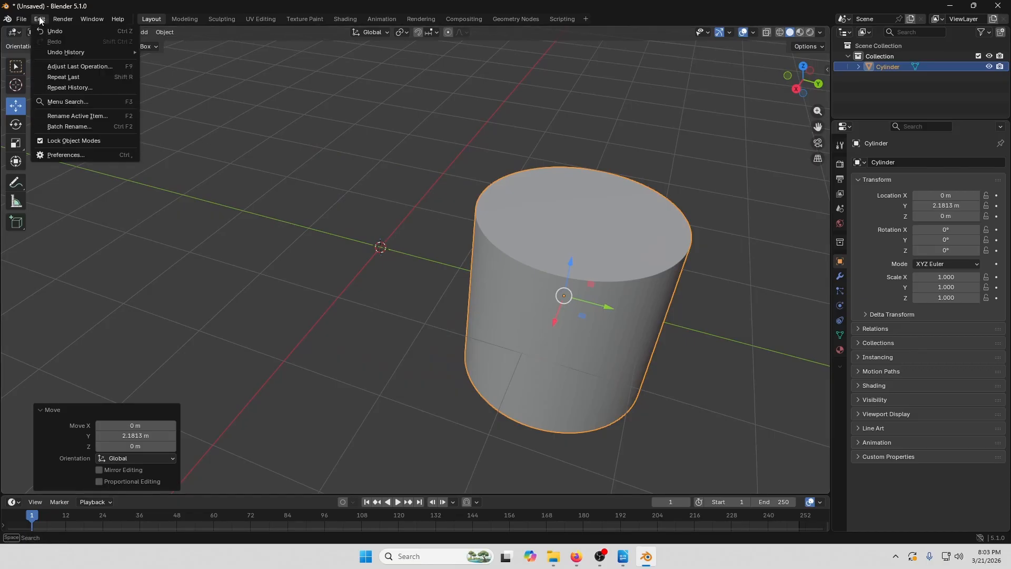
click(66, 32)
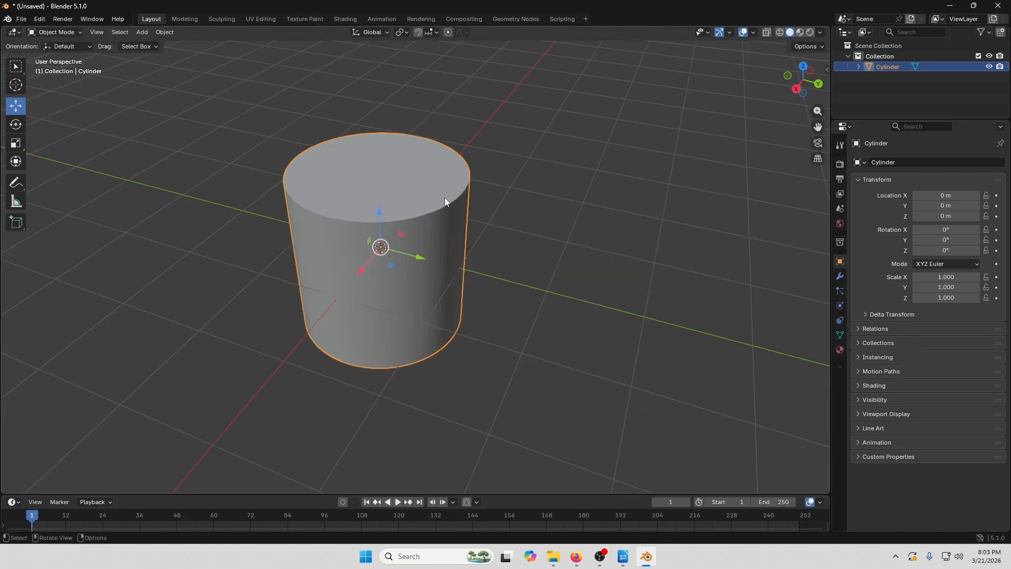
click(40, 19)
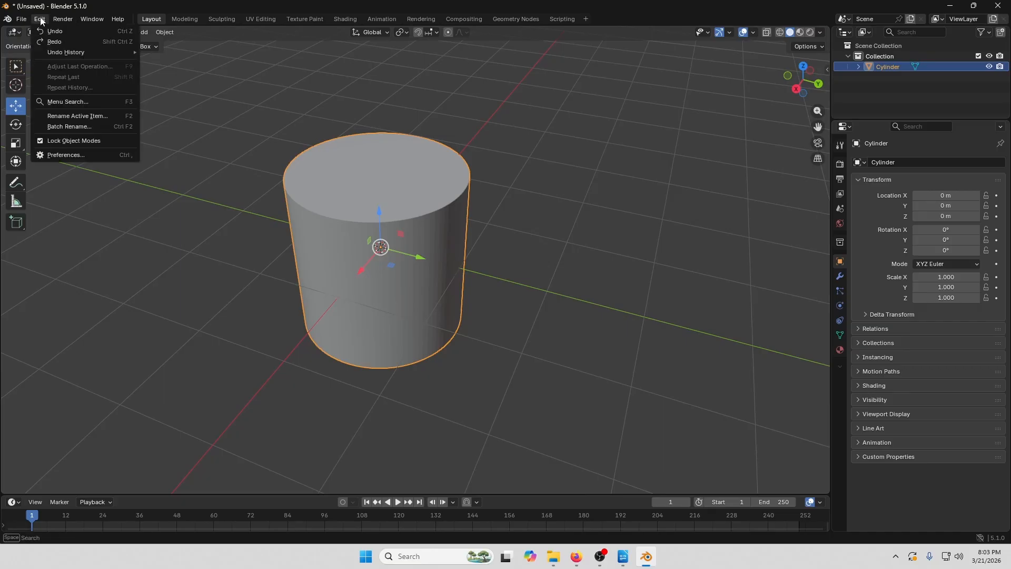
click(69, 42)
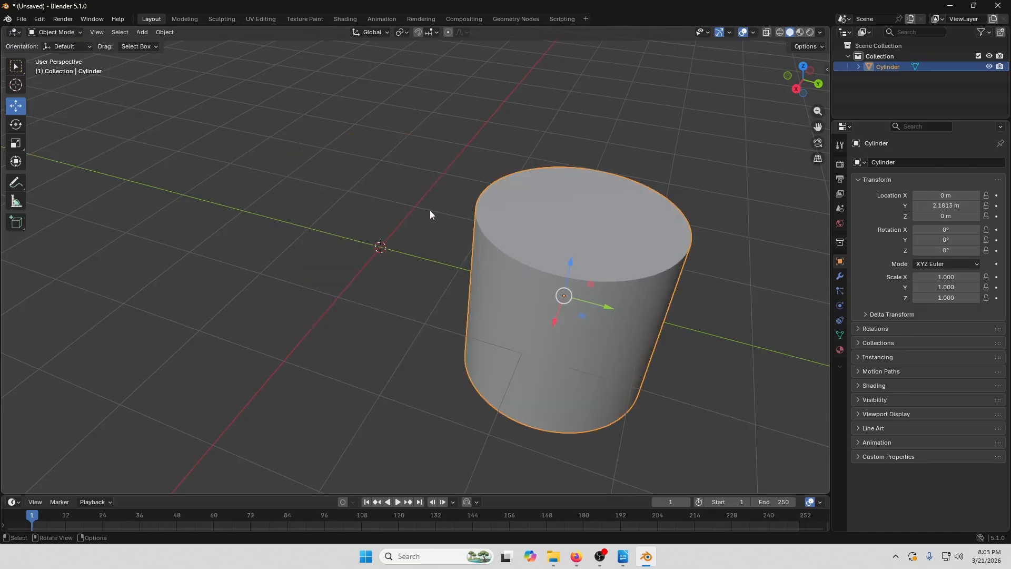
Undo the cylinder's Y move, redo it, and undo it once more.
key(ctrl+z)
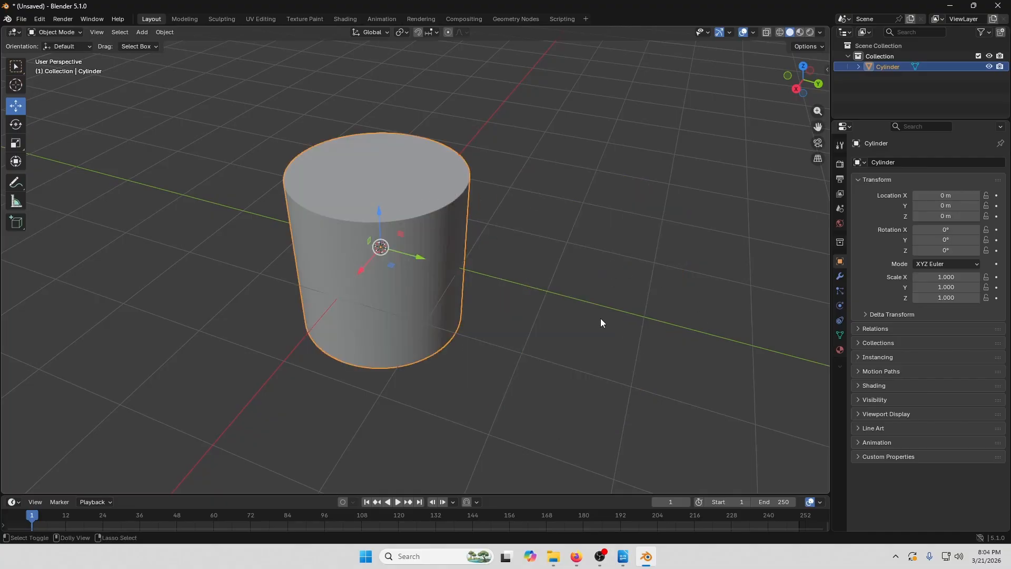
key(ctrl+shift+z)
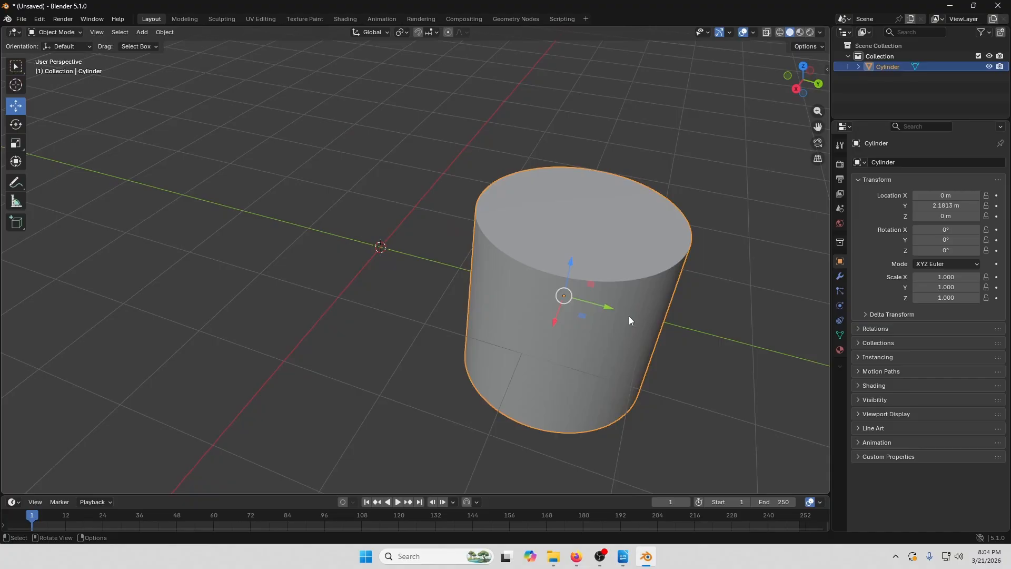
key(ctrl+z)
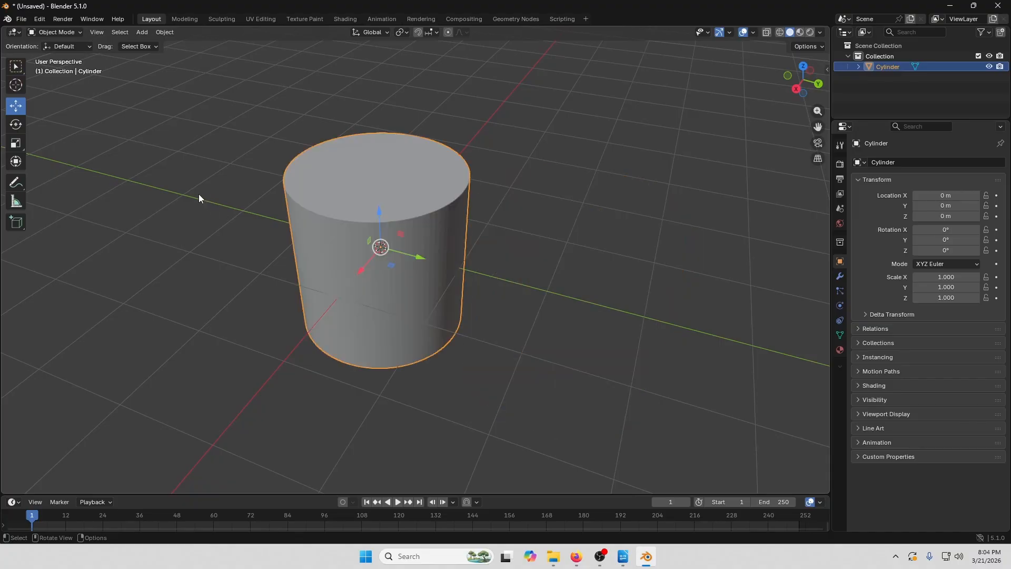
Try the Rotate tool by turning the cylinder about -170° around the view axis, and clear its rotation.
click(17, 126)
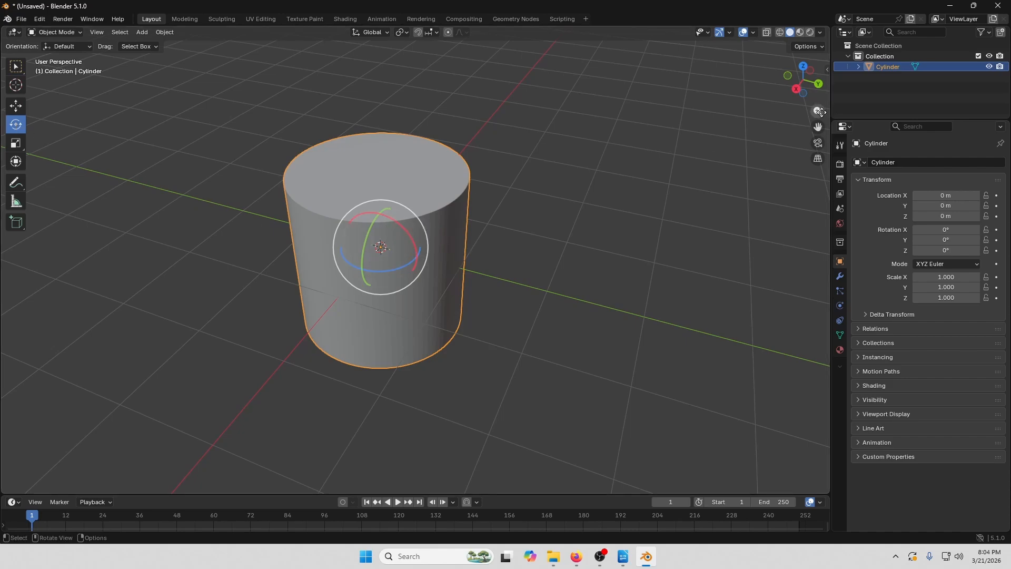
drag(817, 127, 896, 140)
scroll(473, 215, up, 2)
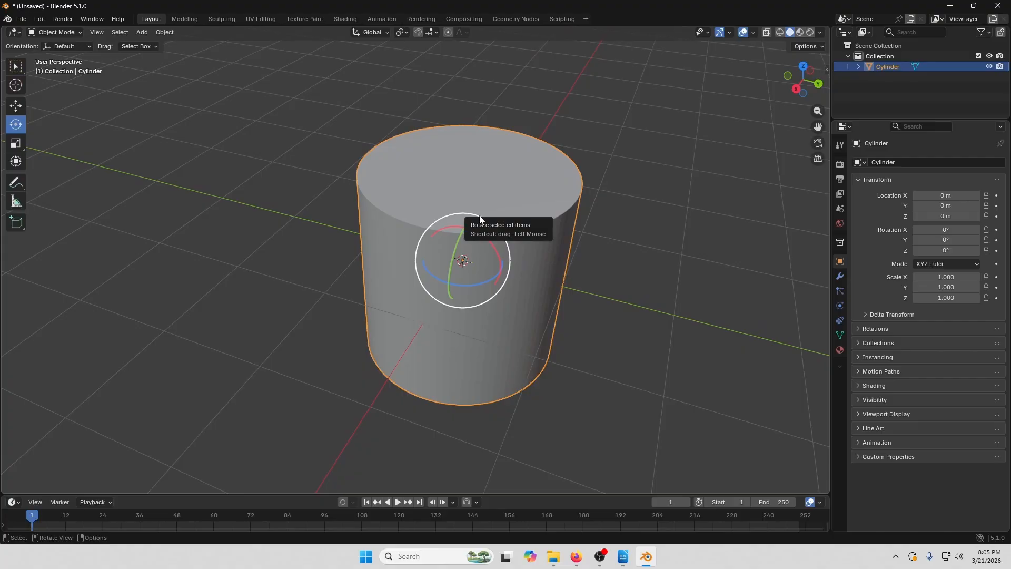
drag(480, 219, 437, 308)
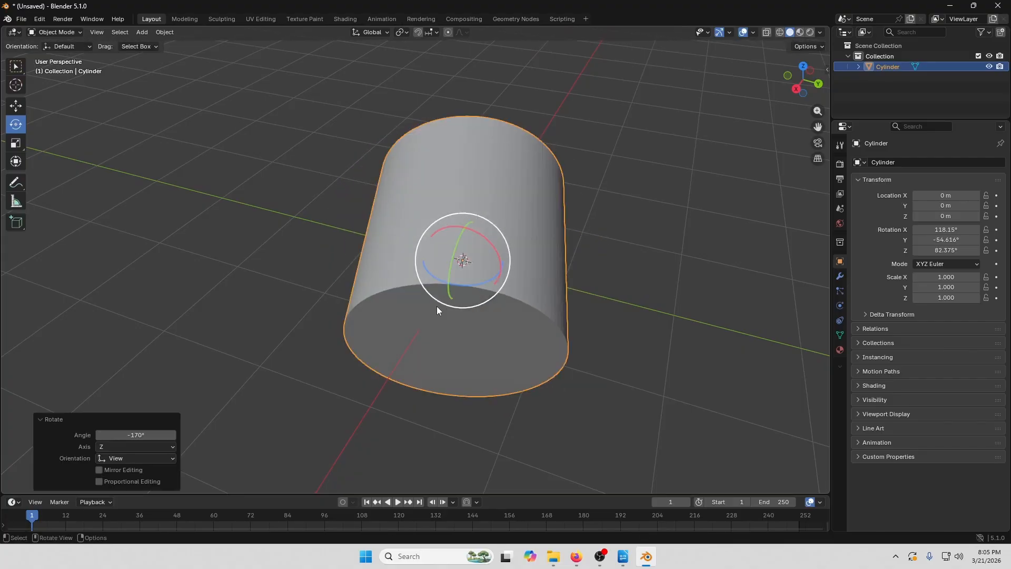
key(alt+r)
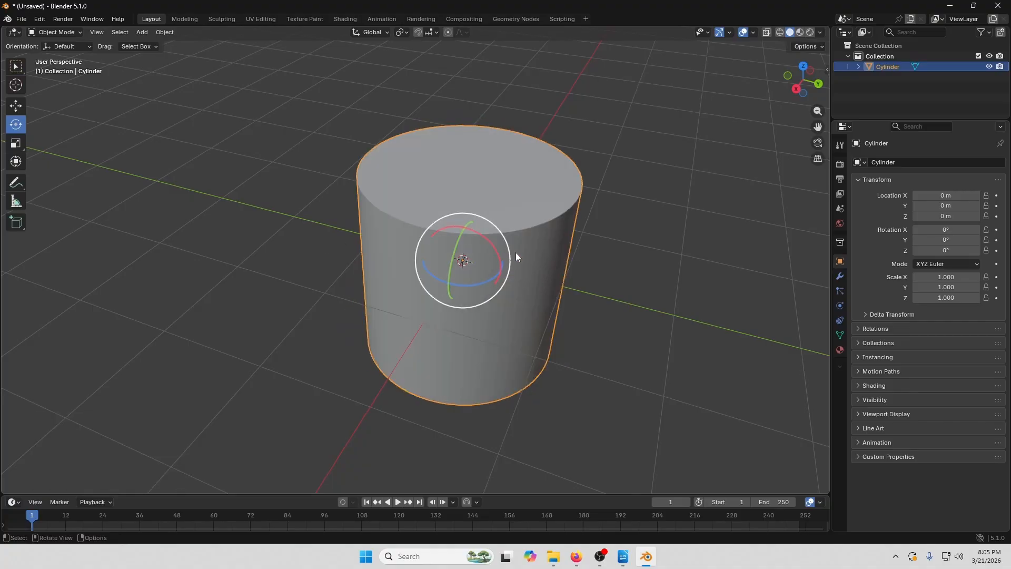
Try rotating the cylinder around single axes, reaching about 54.3° in X and 109.5° in Y, and undo the rotations.
scroll(516, 251, down, 1)
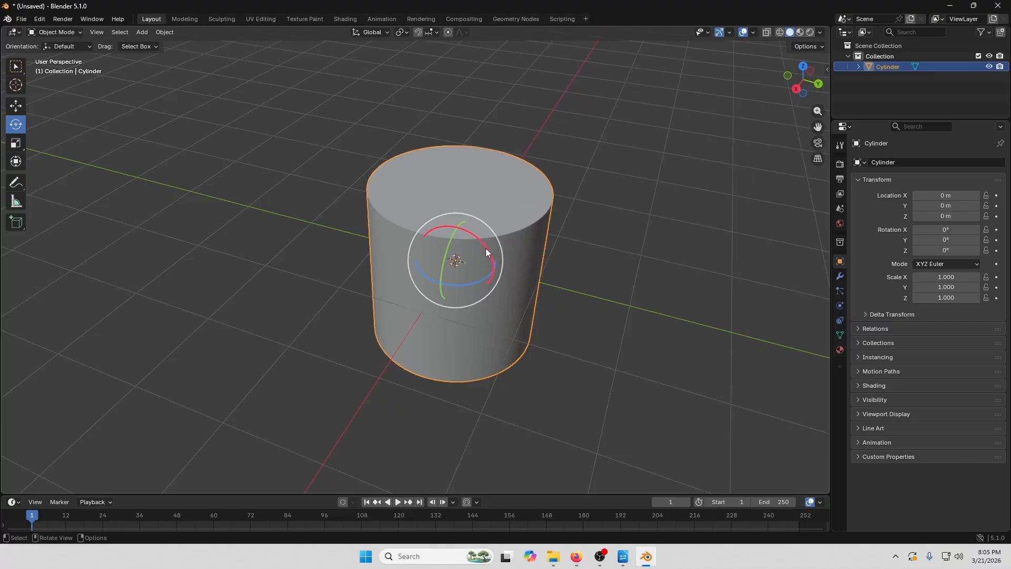
drag(485, 248, 464, 295)
drag(486, 251, 501, 305)
key(ctrl+z)
key(ctrl+z)
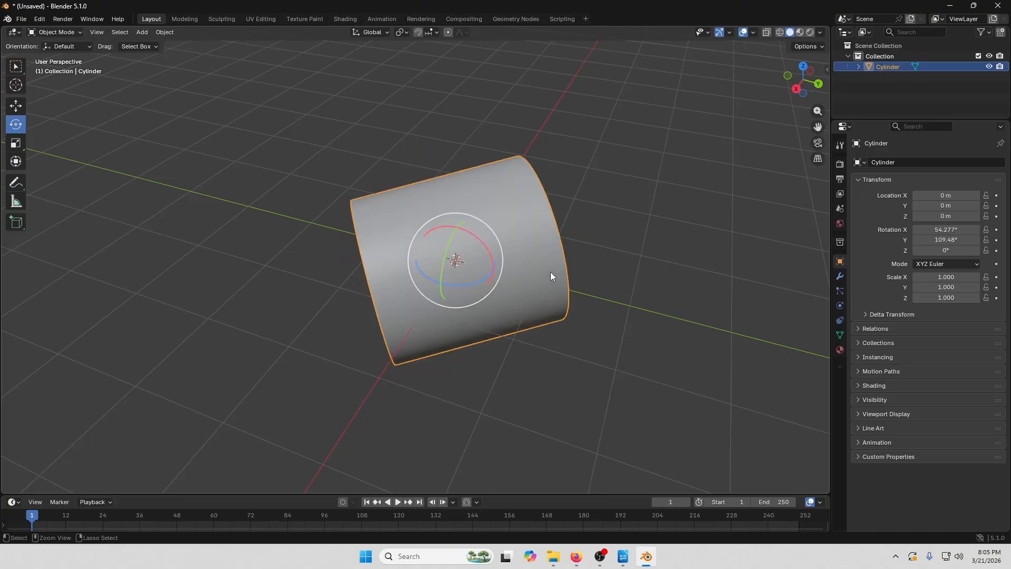
key(ctrl+z)
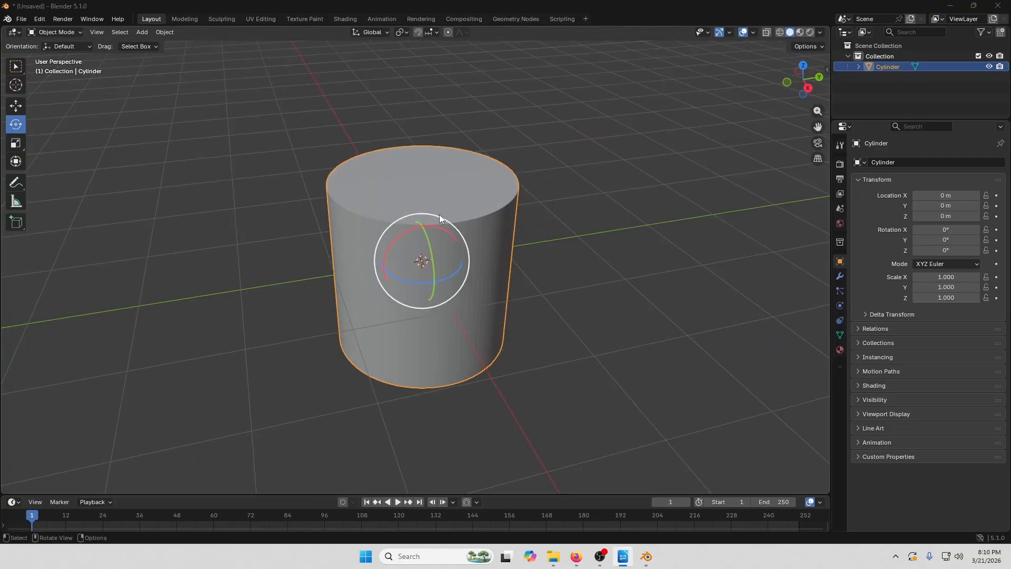
Try the Scale tool by stretching the cylinder along Y to a scale of about 5.589, and undo the scaling.
click(20, 146)
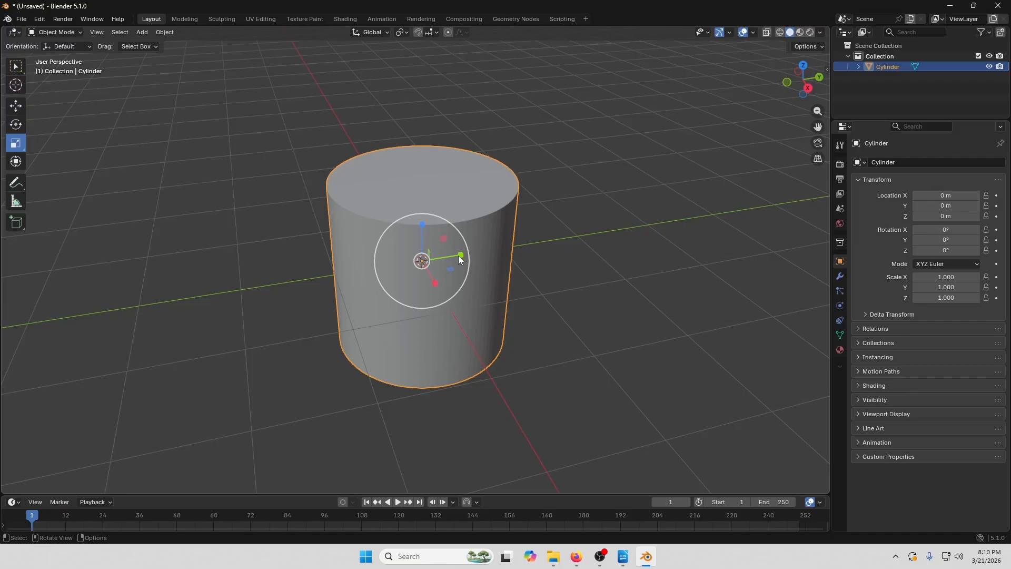
scroll(467, 257, down, 2)
middle_drag(469, 257, 459, 269)
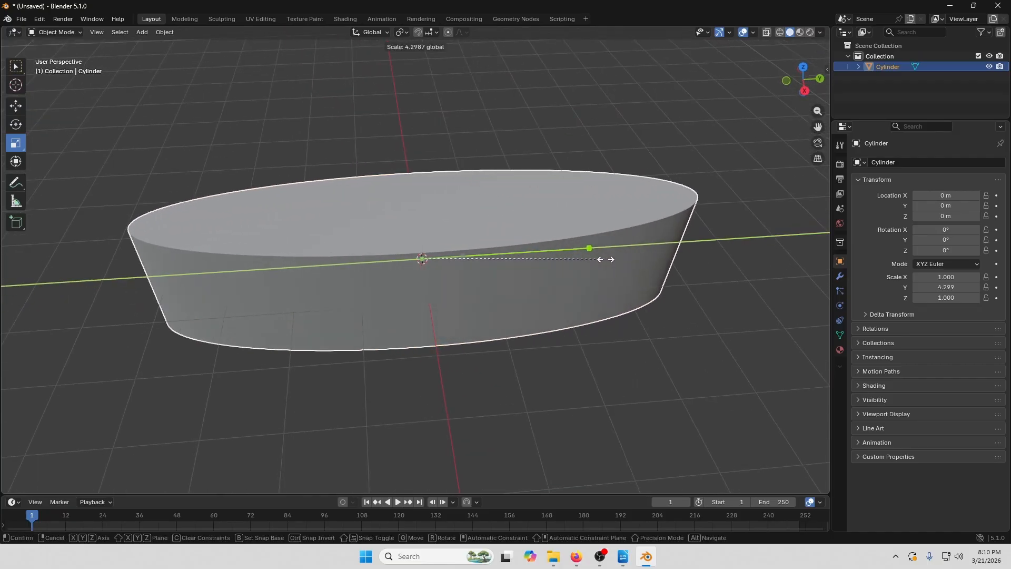
click(659, 258)
middle_drag(516, 272, 542, 276)
drag(449, 270, 412, 267)
mouse_move(411, 269)
middle_down()
mouse_move(365, 263)
mouse_move(393, 266)
middle_up()
key(ctrl+z)
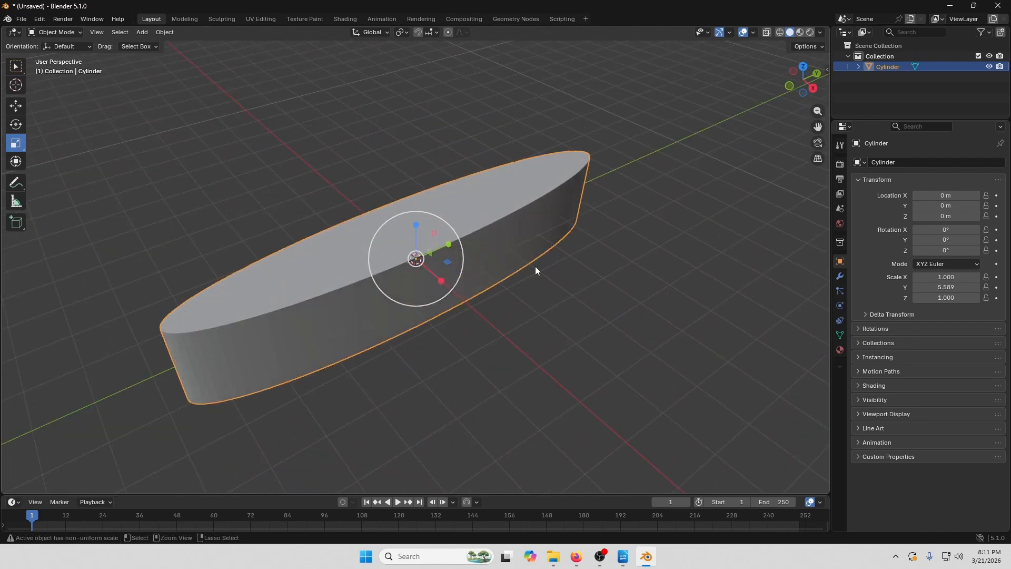
key(ctrl+z)
key(ctrl+z)
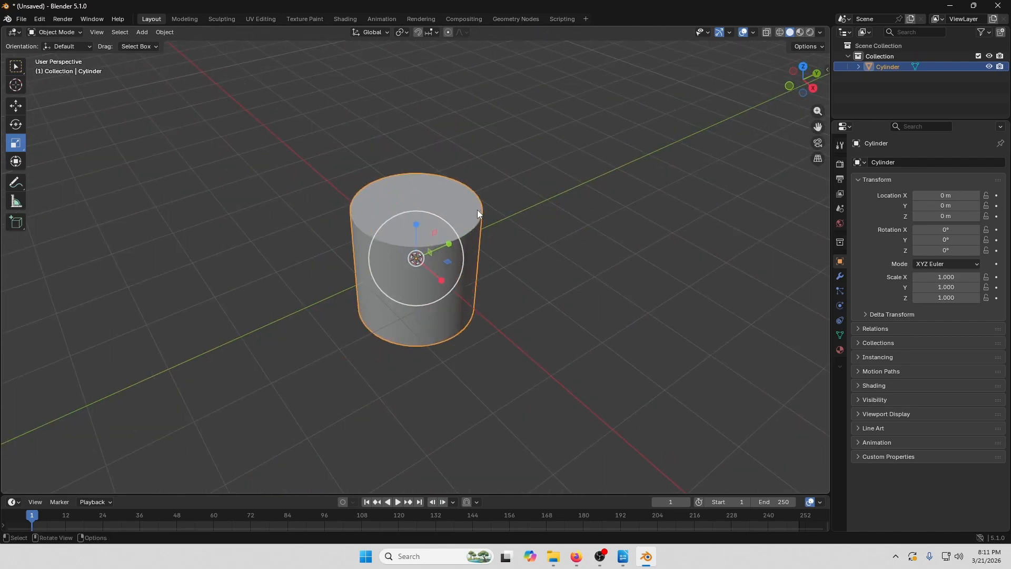
Try scaling the cylinder in the XY plane to about 6.305 in X and Y, and undo it.
middle_drag(477, 210, 505, 216)
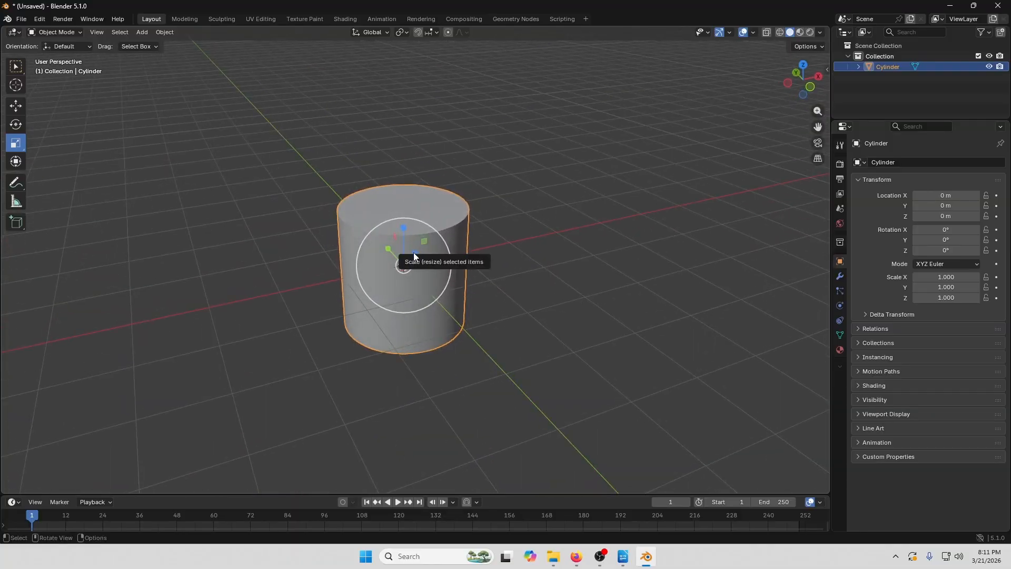
drag(414, 256, 507, 217)
scroll(507, 216, down, 4)
middle_drag(487, 204, 429, 265)
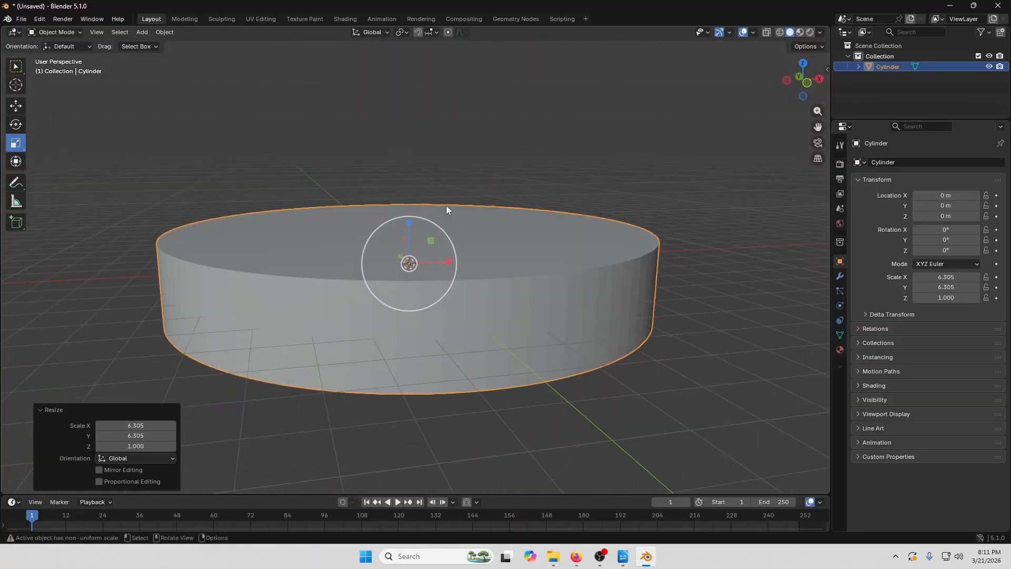
mouse_move(447, 209)
middle_down()
mouse_move(451, 181)
mouse_move(423, 207)
mouse_move(441, 202)
middle_up()
key(ctrl+z)
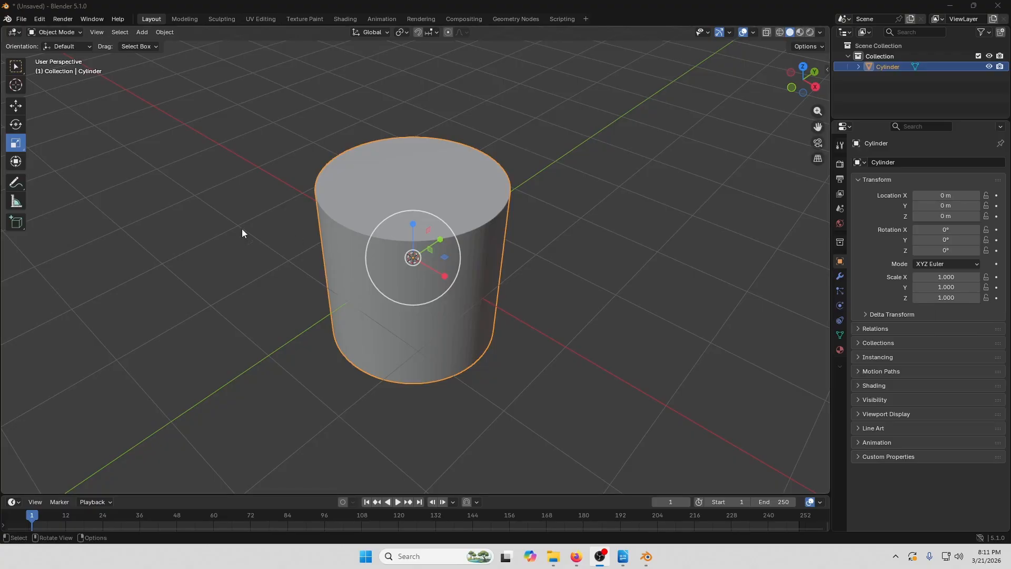
Rotate the cylinder about -235° around the global Z axis.
click(16, 125)
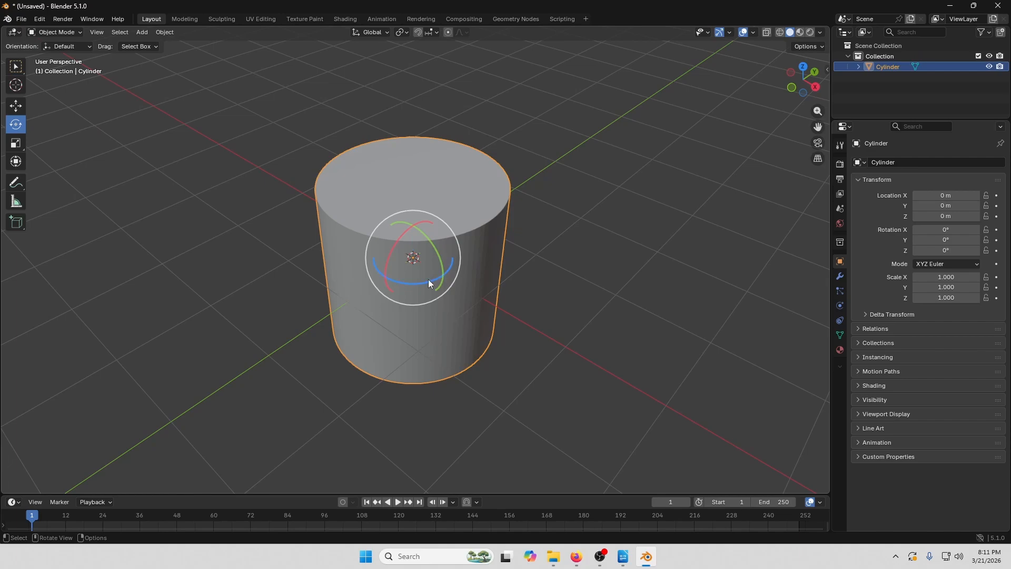
drag(417, 283, 459, 221)
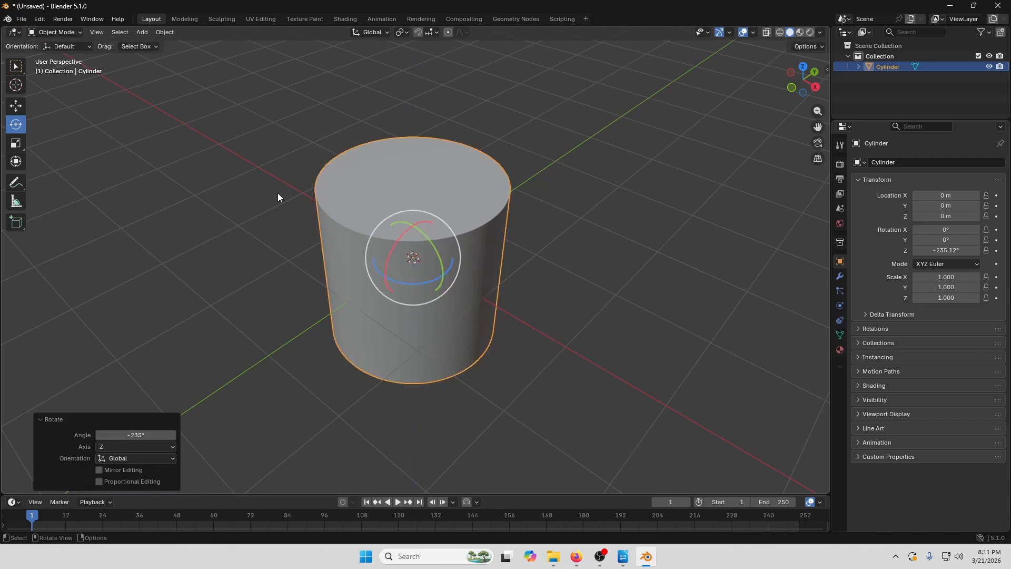
Try stretching the rotated cylinder repeatedly along the global Y axis, check its shape from the top view, and undo the scaling.
click(16, 143)
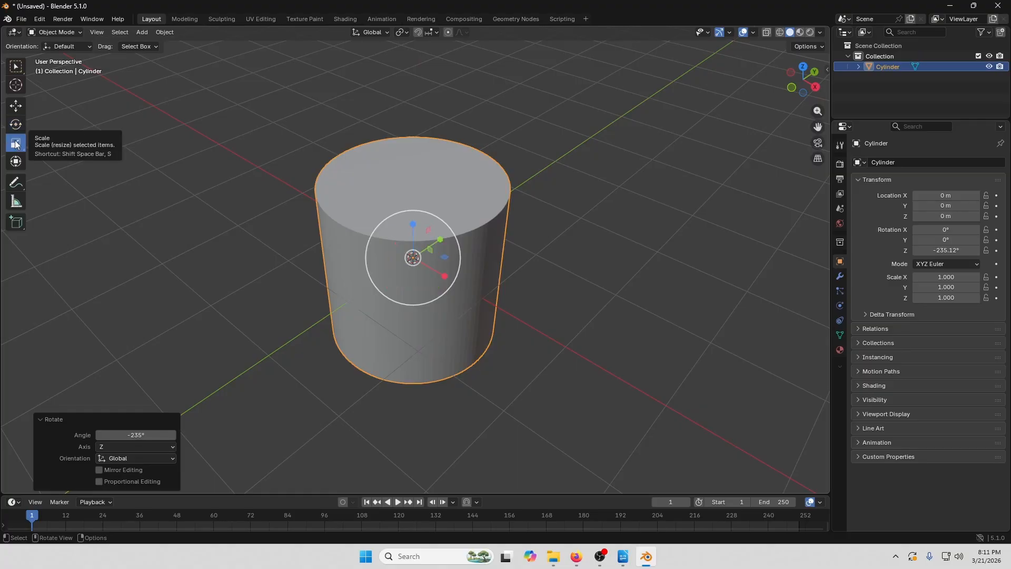
middle_drag(419, 166, 403, 196)
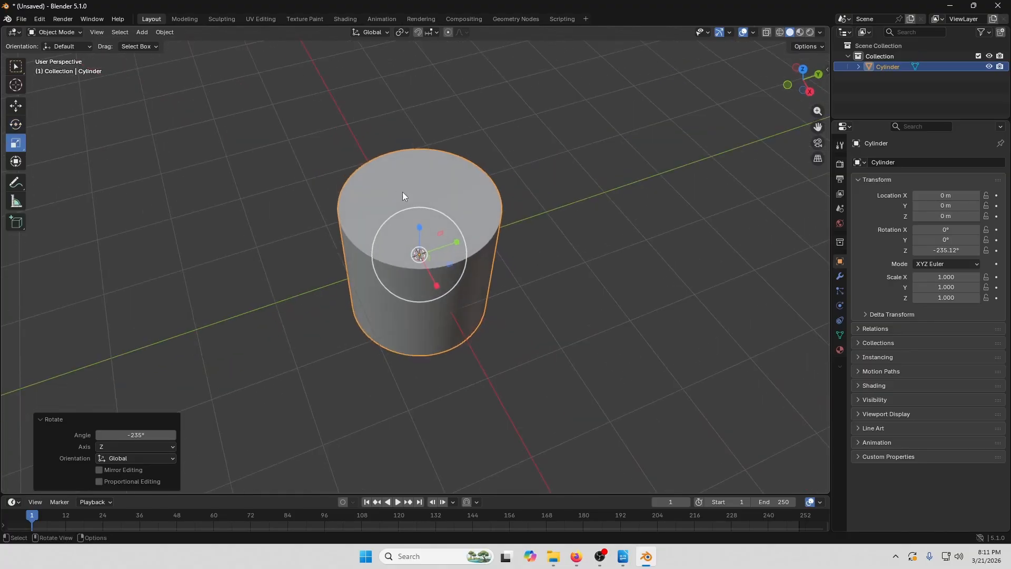
drag(456, 243, 599, 230)
drag(455, 247, 516, 239)
middle_drag(616, 142, 741, 100)
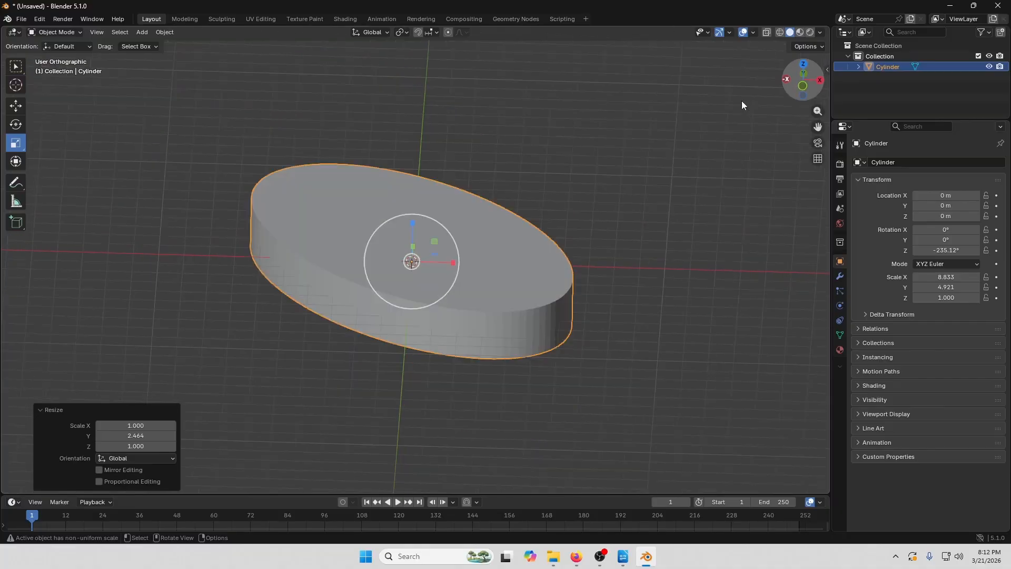
click(802, 79)
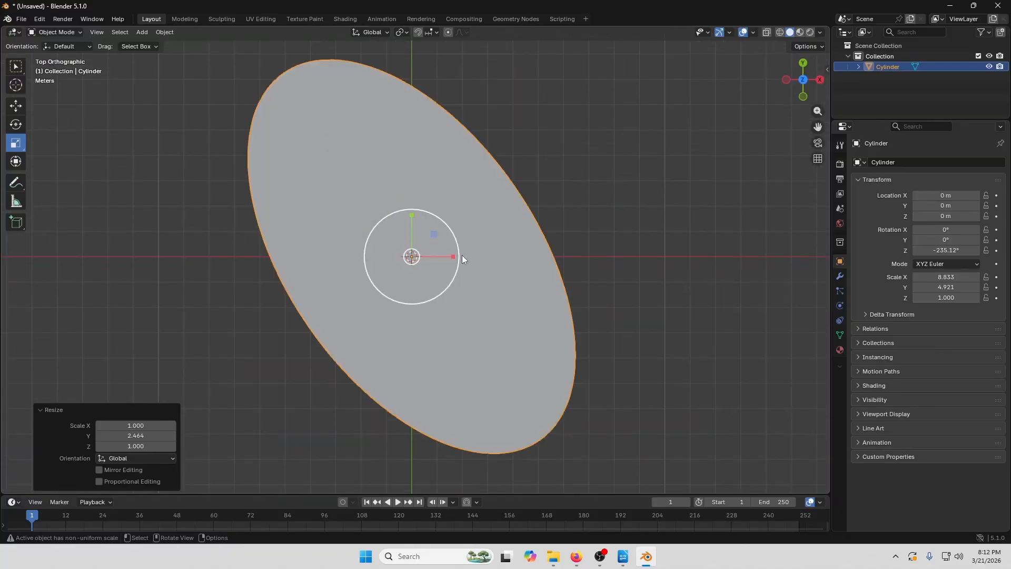
key(ctrl+z)
key(ctrl+z)
key(ctrl+z)
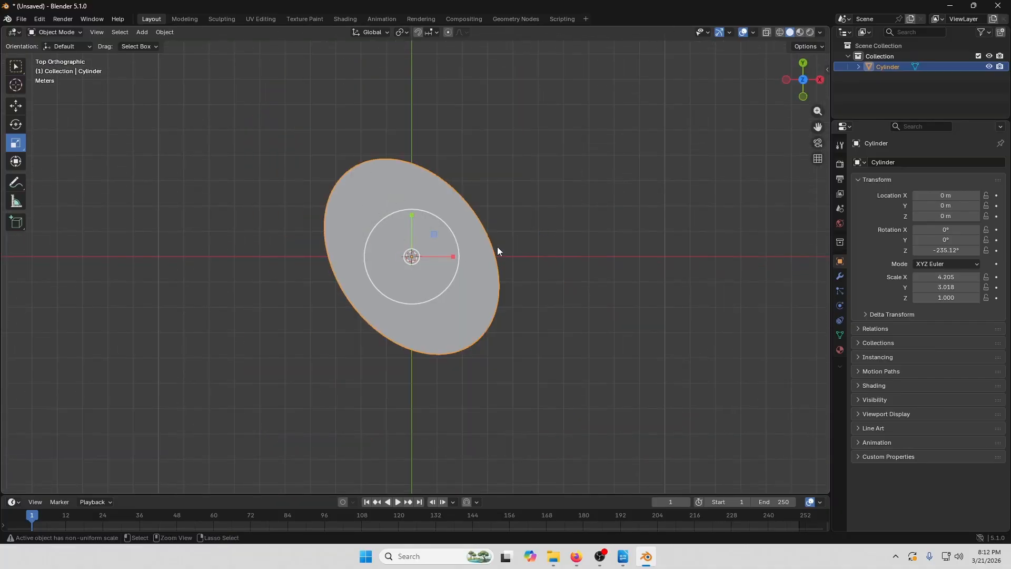
middle_drag(463, 266, 390, 188)
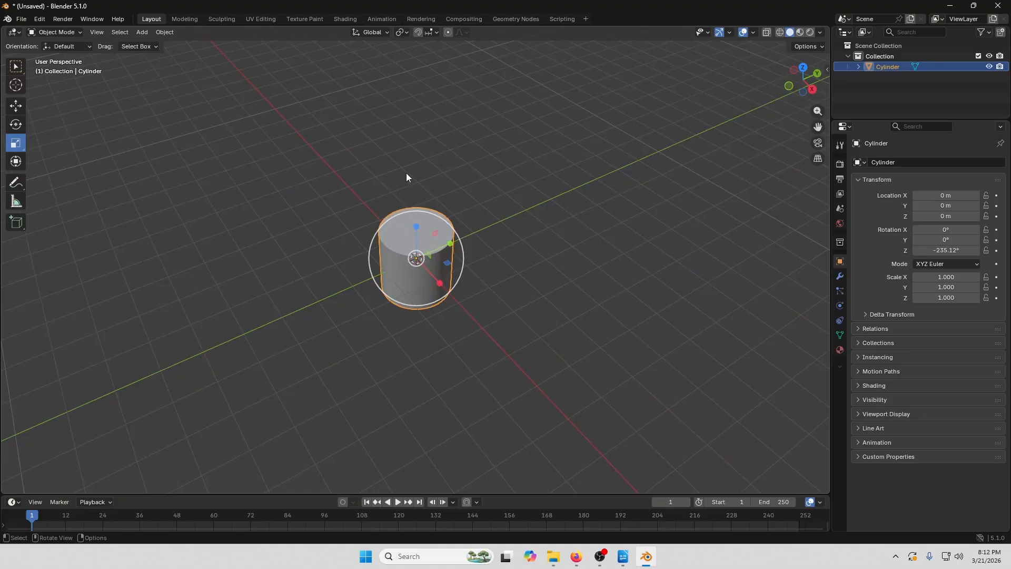
Apply all transforms to the reselected cylinder, and try scaling it along Y without keeping the change.
click(428, 172)
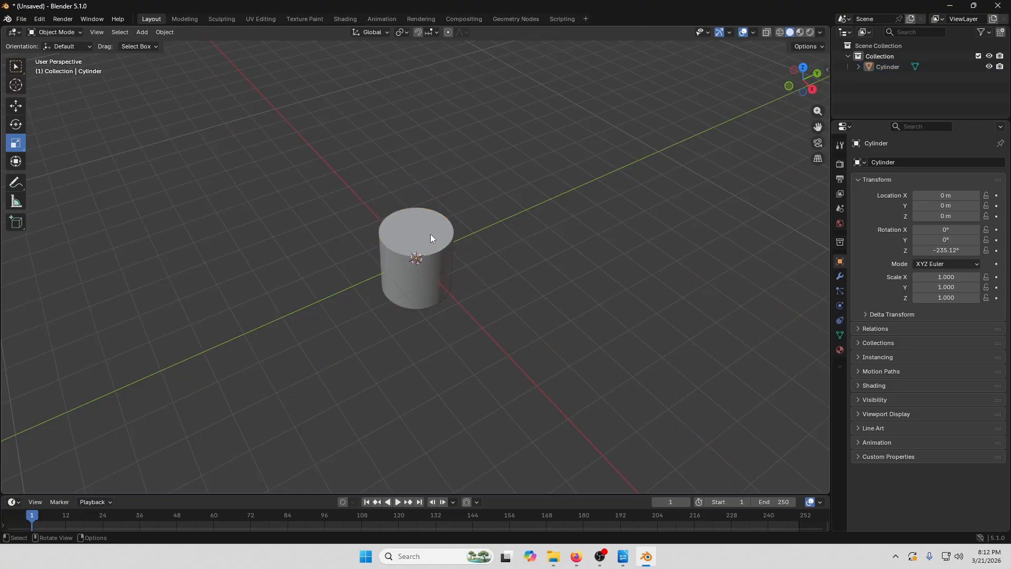
click(417, 241)
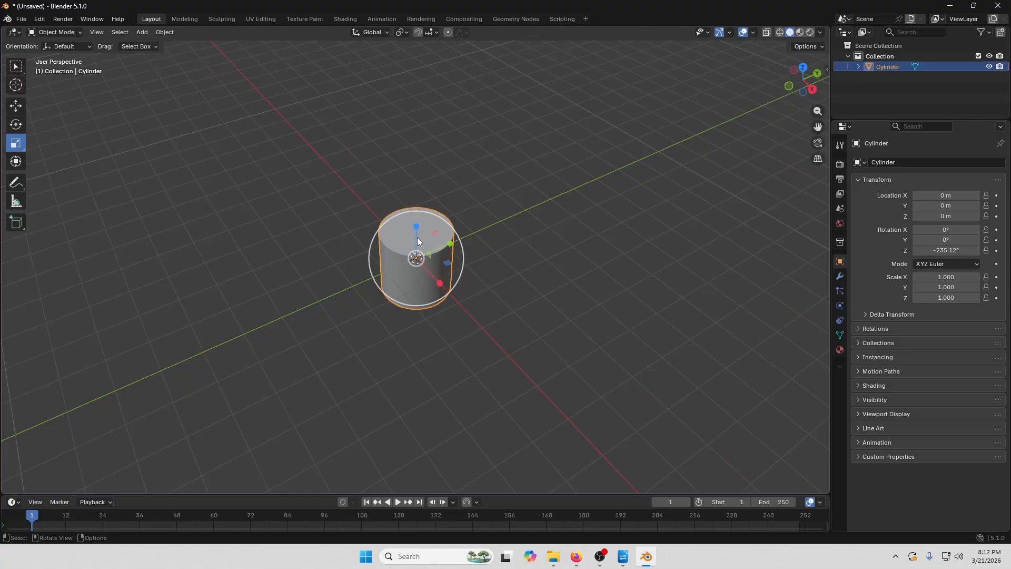
click(165, 33)
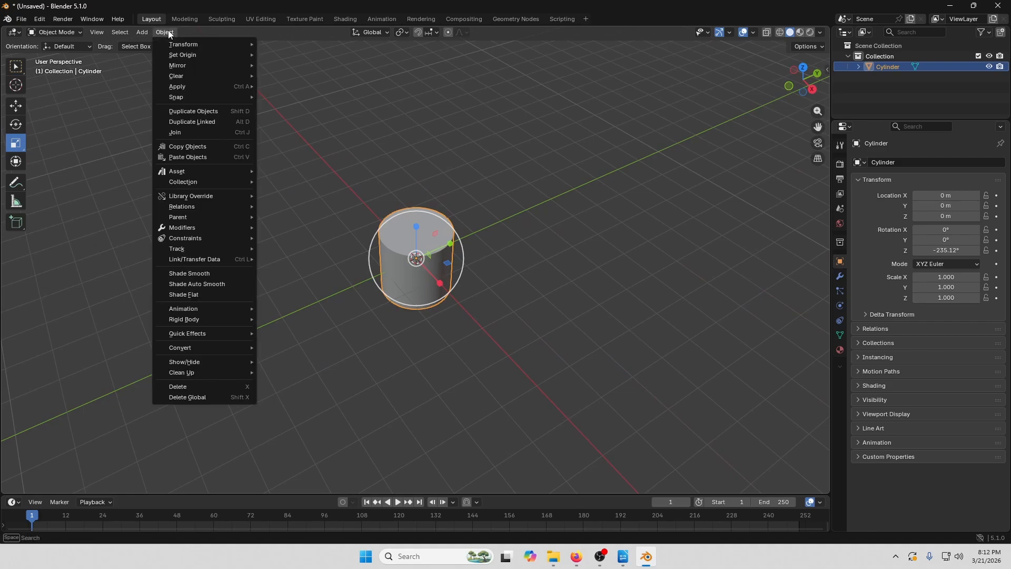
mouse_move(208, 88)
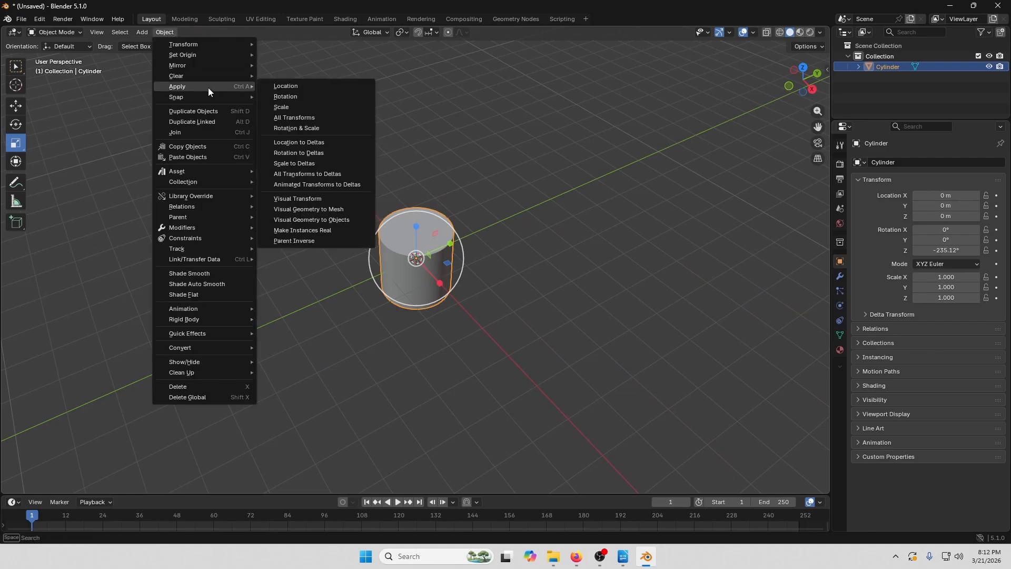
click(309, 117)
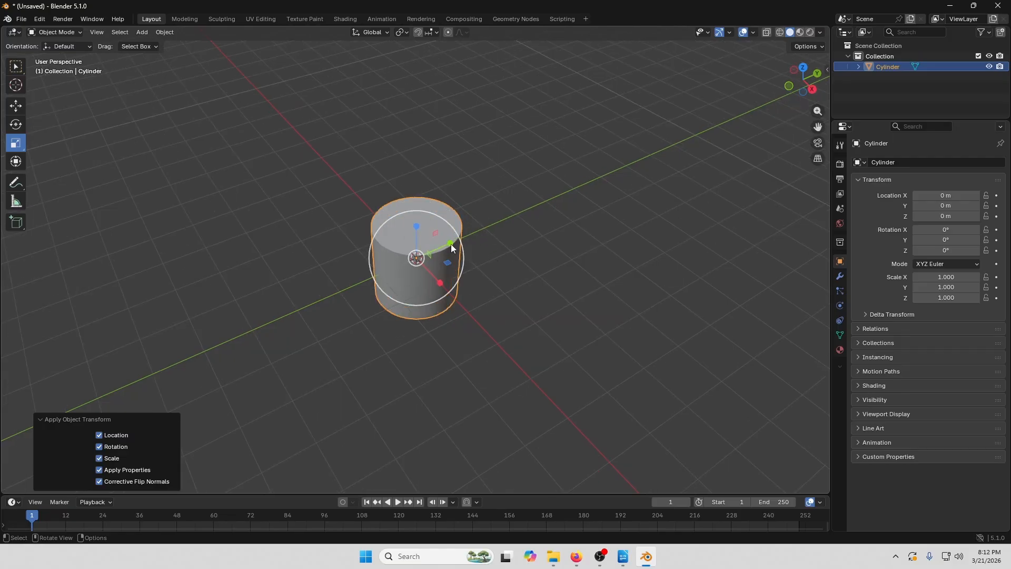
drag(452, 248, 666, 182)
key(Escape)
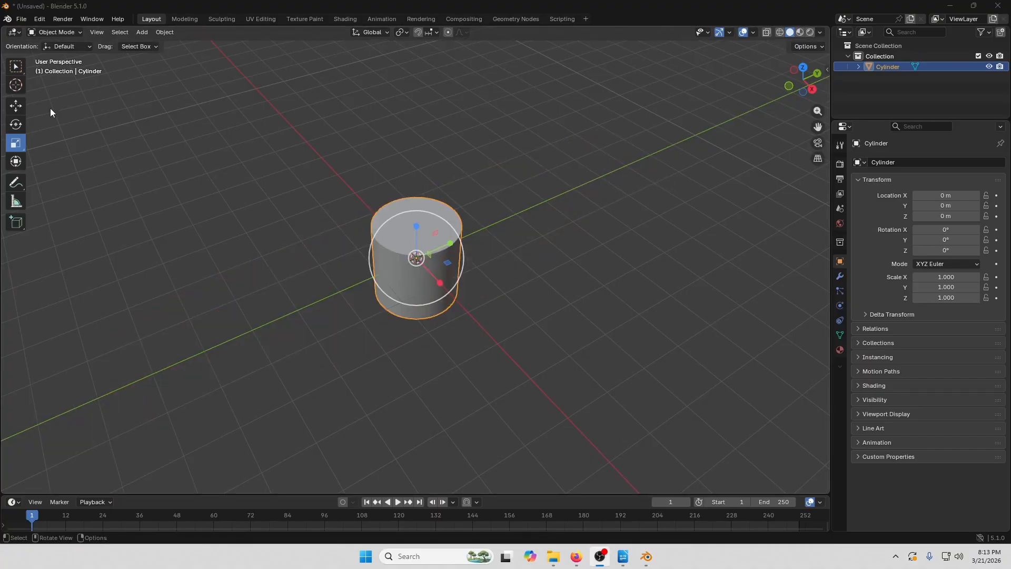
Switch to the Select Box tool and enable the Move, Rotate and Scale object gizmos in the viewport.
click(19, 68)
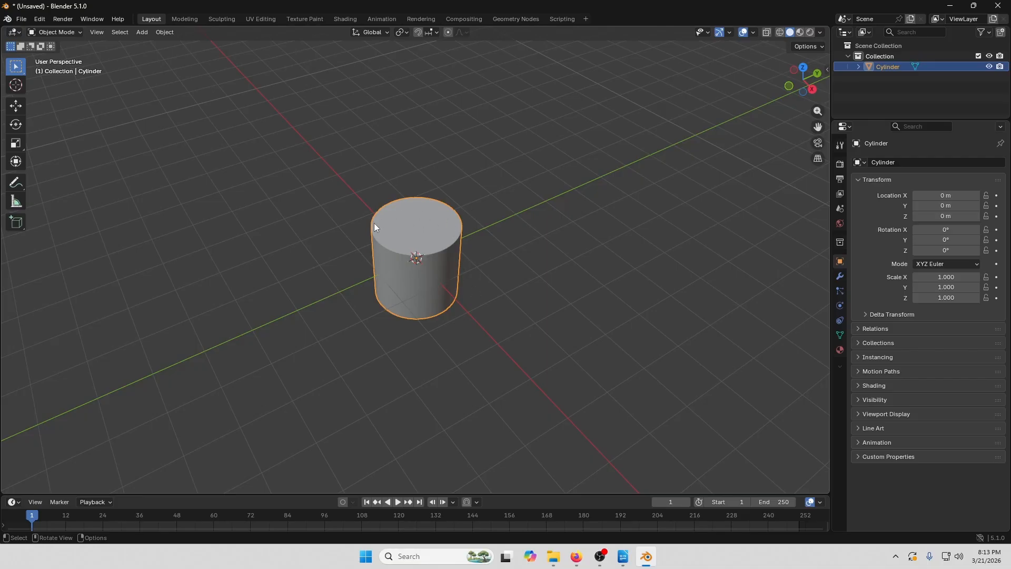
click(730, 33)
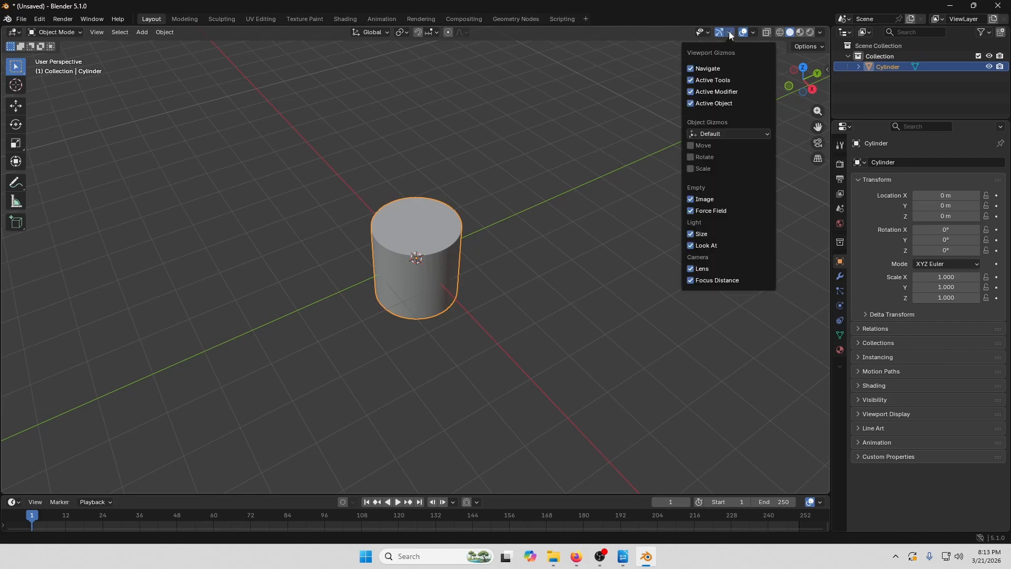
click(690, 146)
click(690, 157)
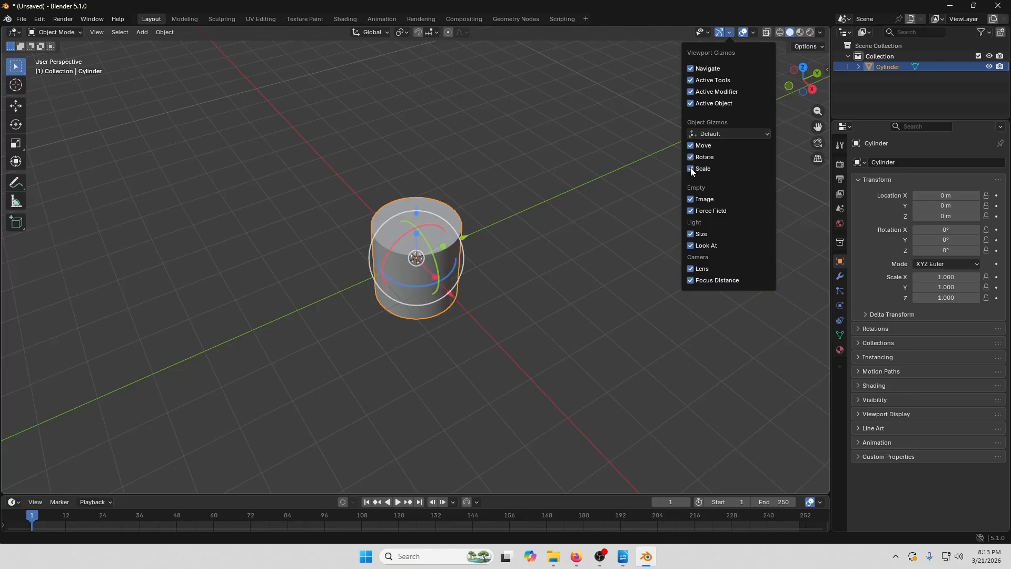
click(690, 157)
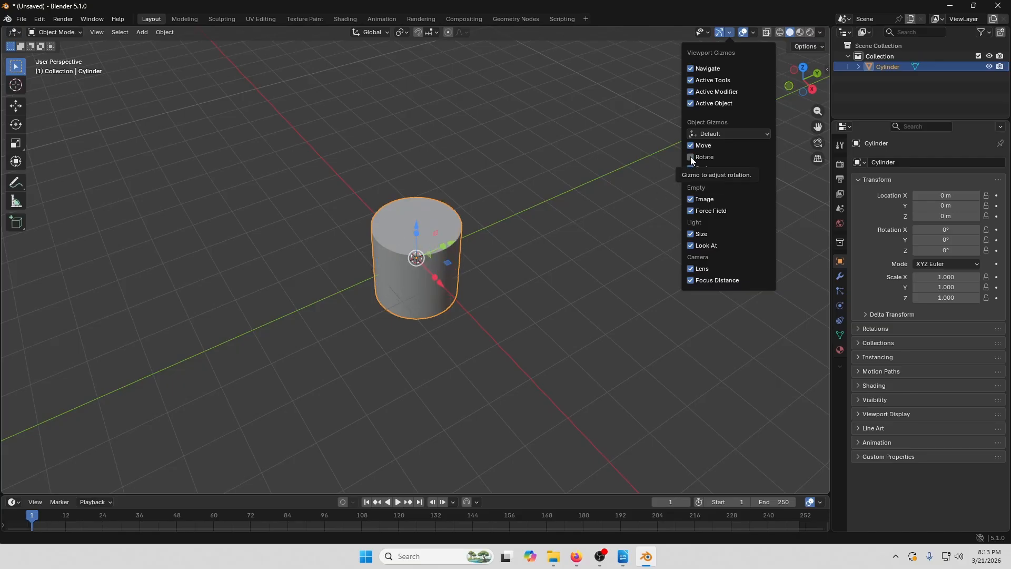
click(690, 157)
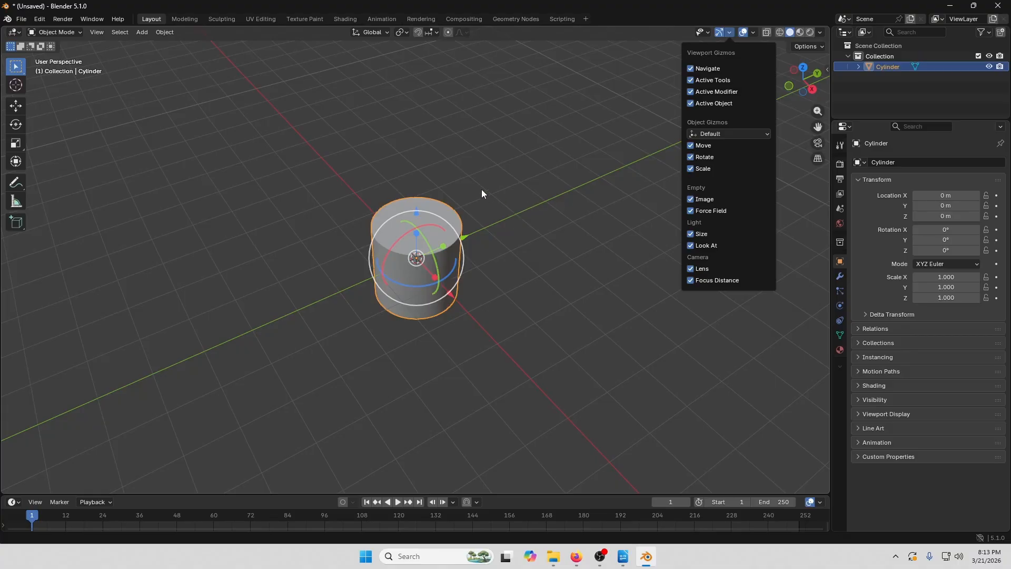
Try the combined gizmos by moving the cylinder about 1.75 m along Y, scaling it about 2.181 in Z, and rotating it.
scroll(481, 187, up, 3)
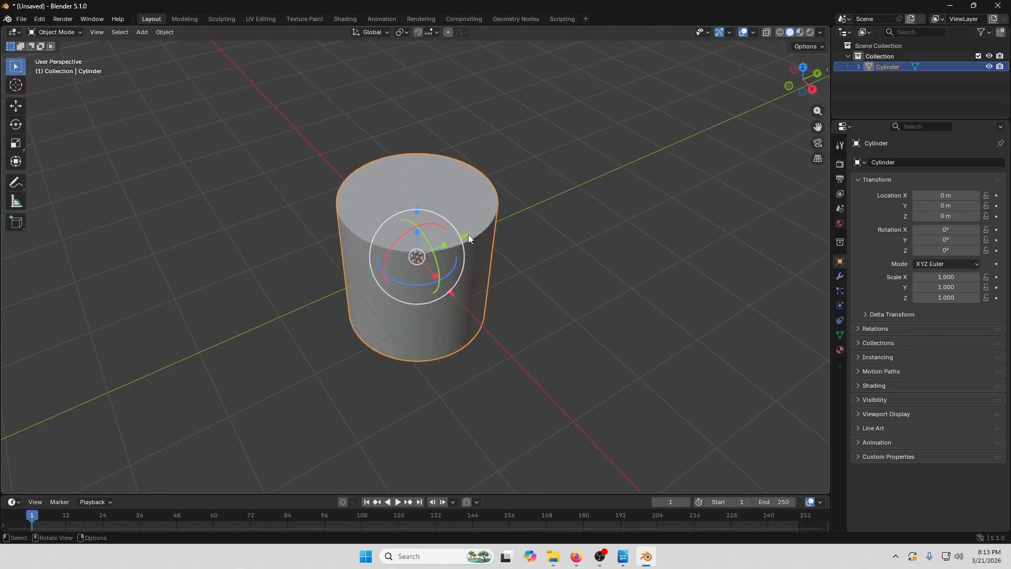
drag(464, 239, 567, 203)
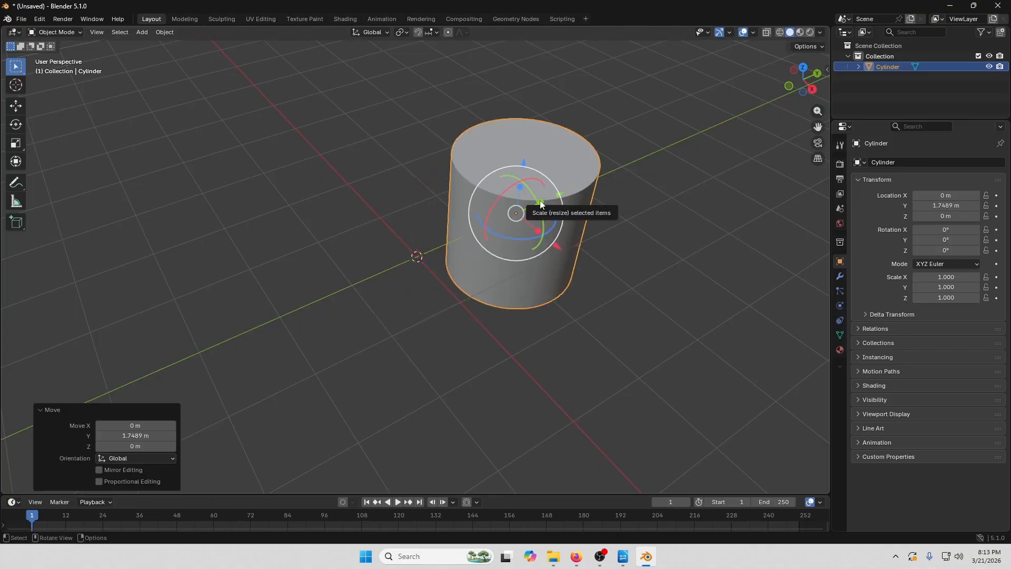
drag(521, 189, 527, 158)
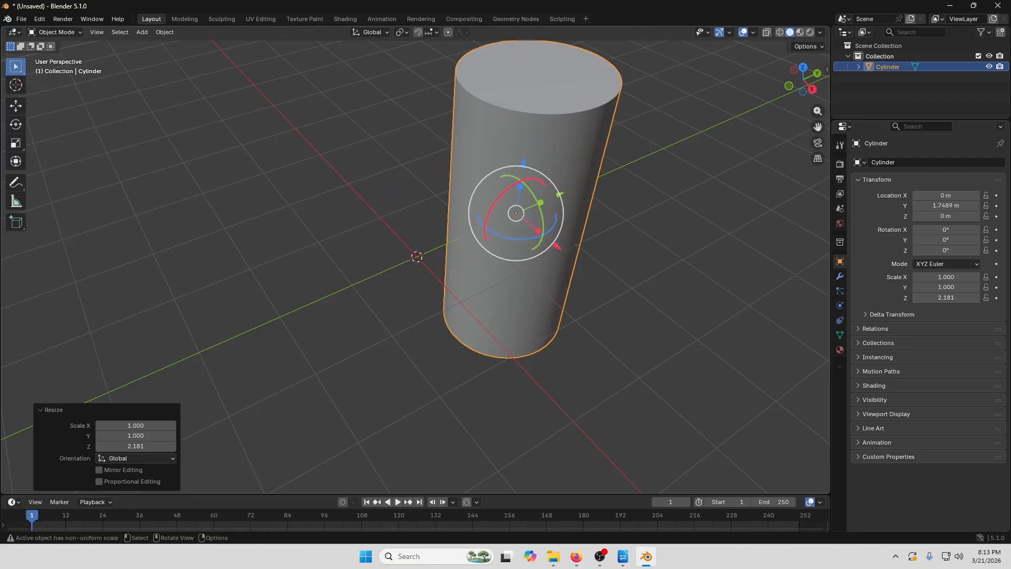
drag(507, 194, 491, 213)
scroll(504, 214, down, 1)
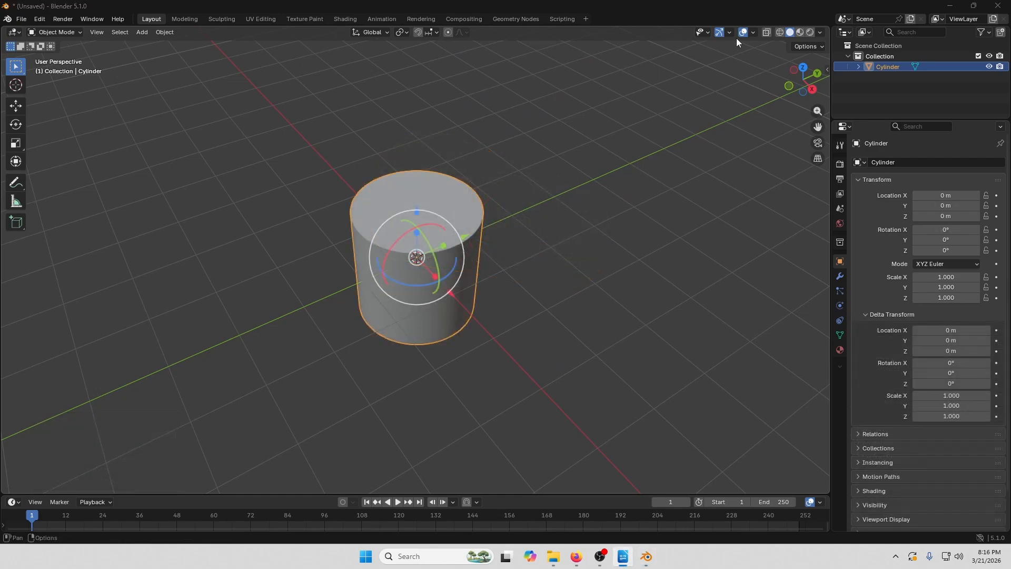
Disable the Move, Rotate and Scale object gizmos in the viewport.
click(730, 32)
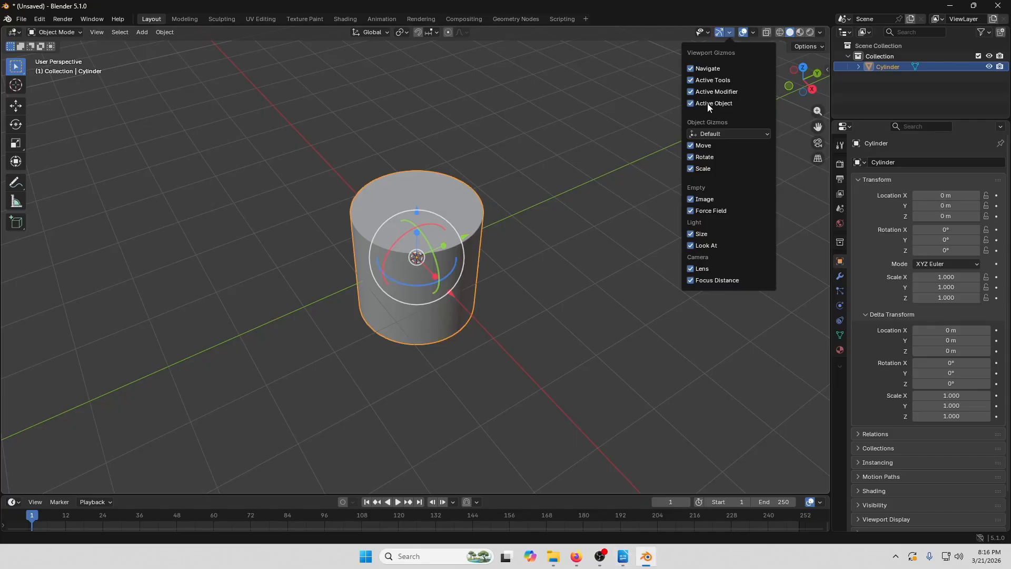
click(690, 146)
click(690, 157)
click(691, 168)
click(752, 33)
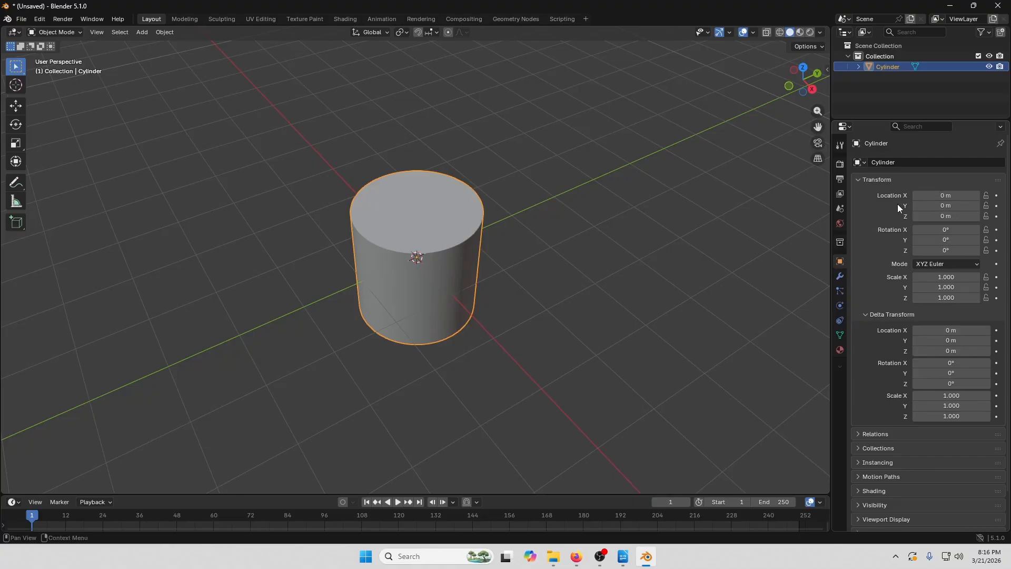
Shift the cylinder's object location to about 0.19 m in X and 0.46 m in Y.
click(867, 314)
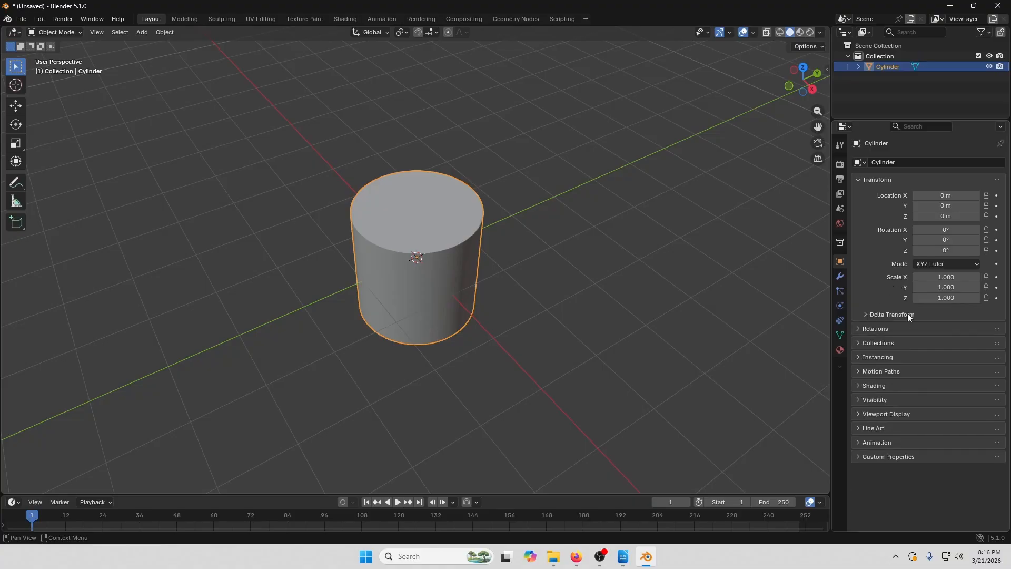
click(865, 313)
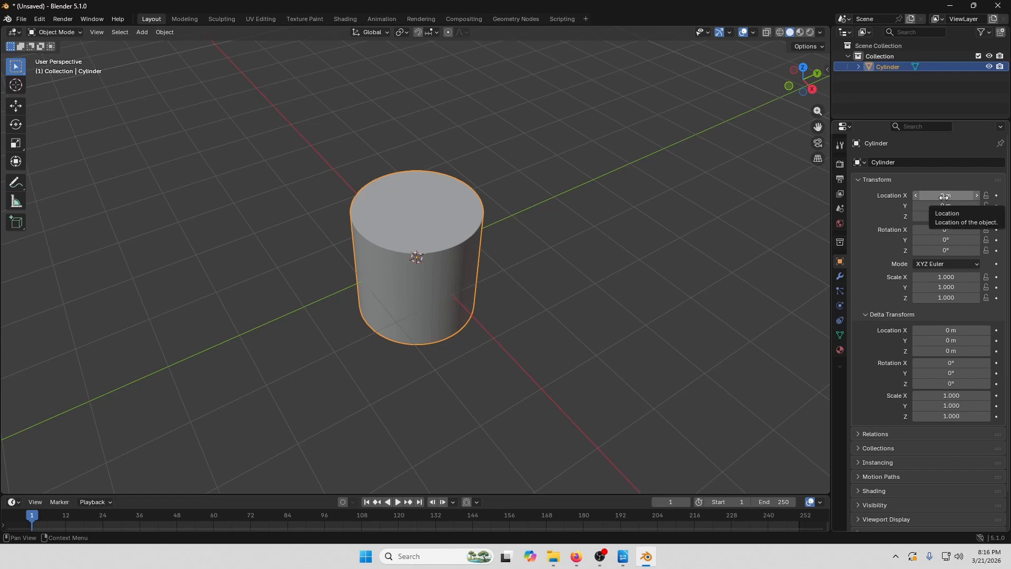
drag(944, 196, 966, 205)
Set the cylinder's X rotation to 90° and its Y scale to 2.
click(948, 231)
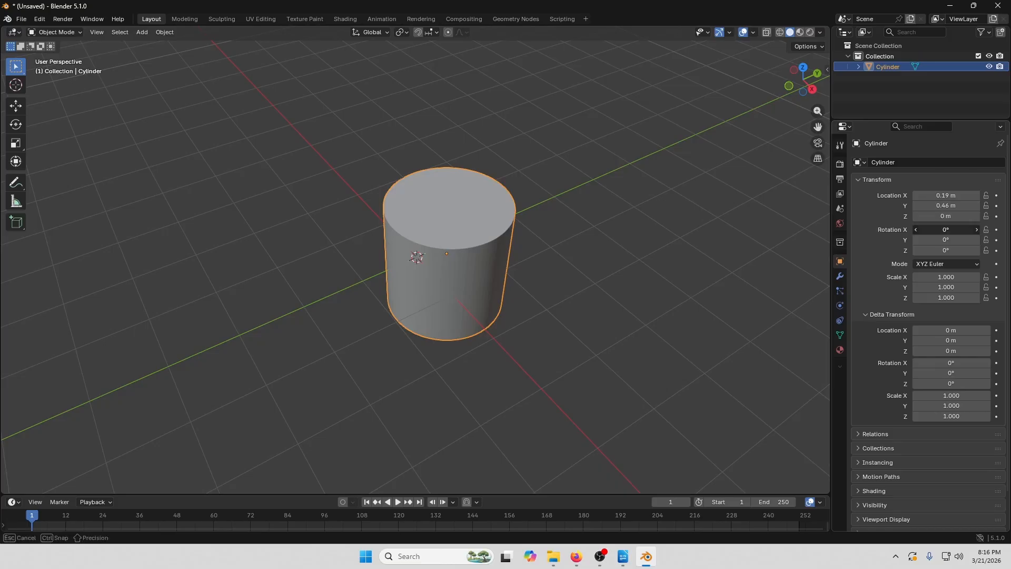
text(90)
key(Return)
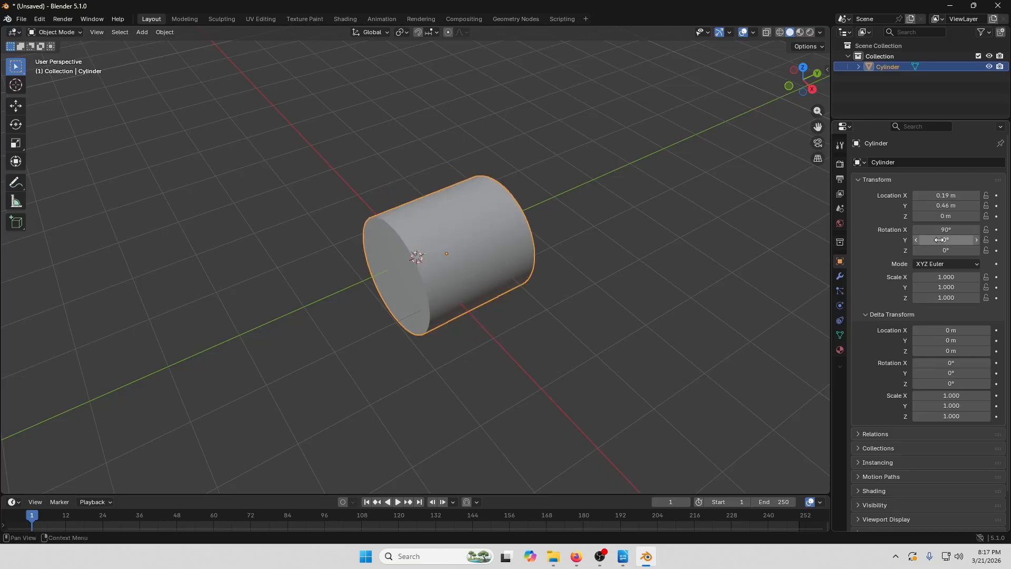
click(946, 288)
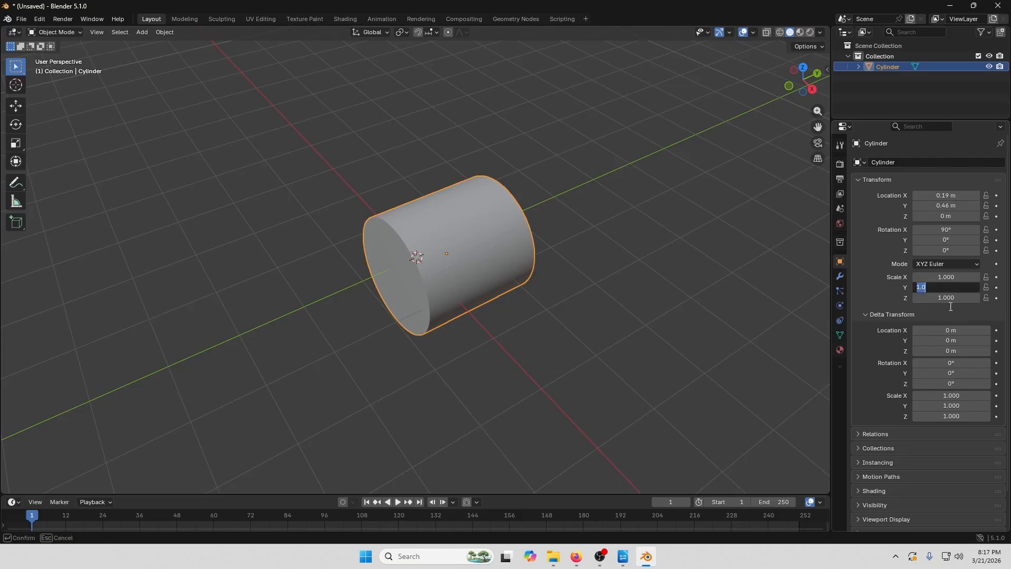
text(2)
key(Return)
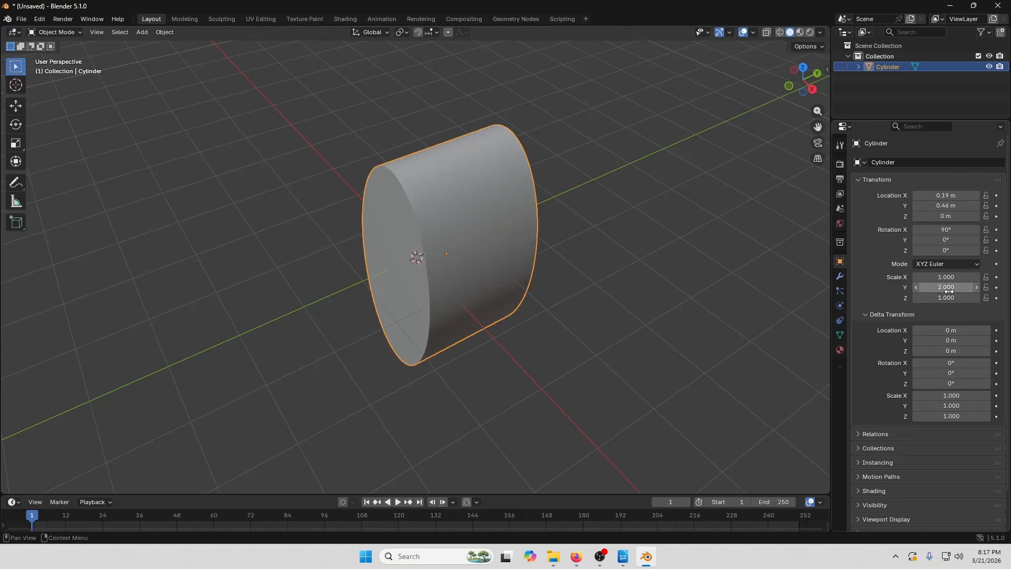
Reset the cylinder's Y scale to 1 and its X rotation to 0°.
click(953, 287)
text(1)
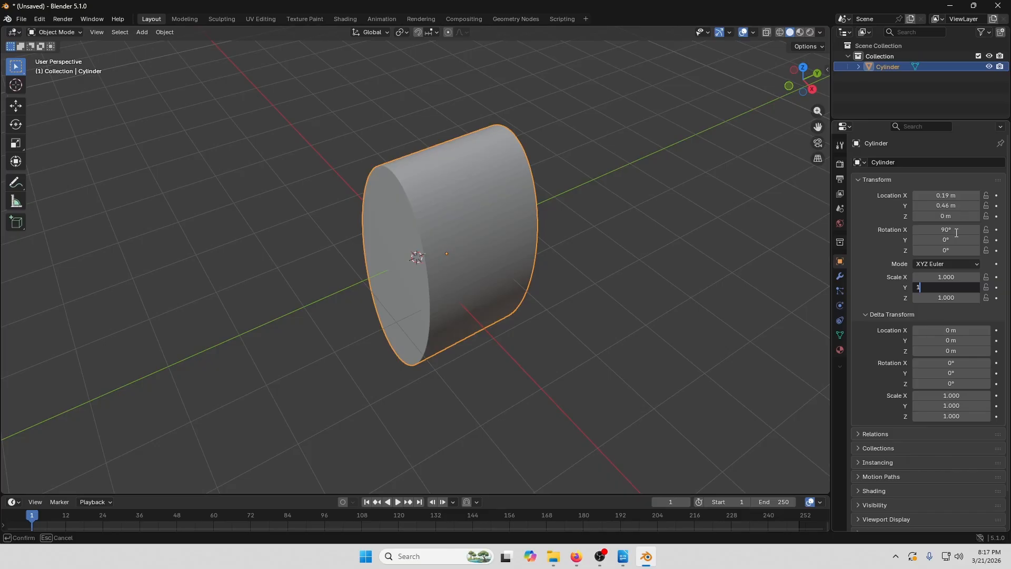
key(Return)
click(956, 232)
text(0)
key(Return)
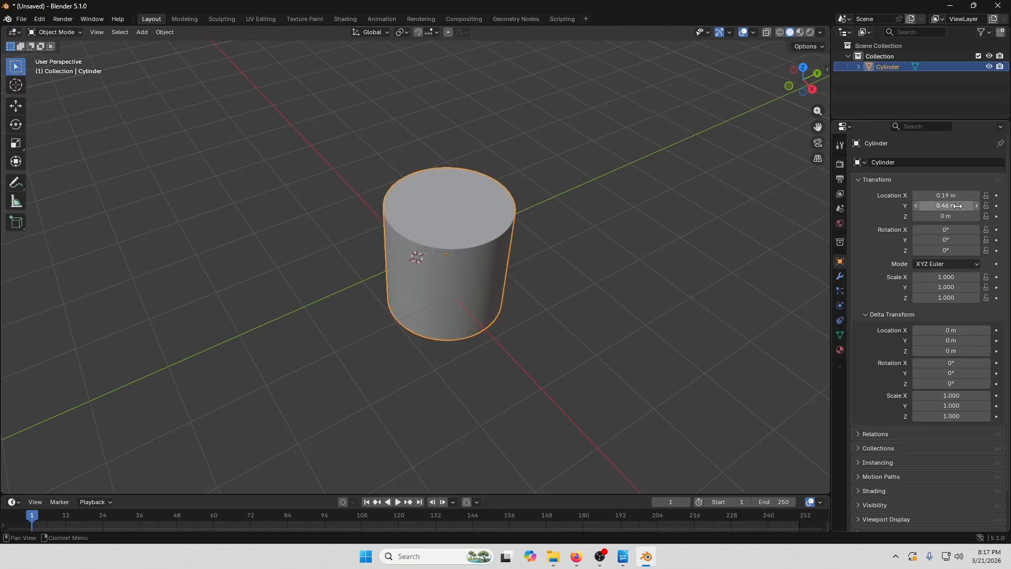
Reset the cylinder's Y and X locations to 0 m.
click(957, 206)
text(0)
key(Return)
click(960, 196)
text(0)
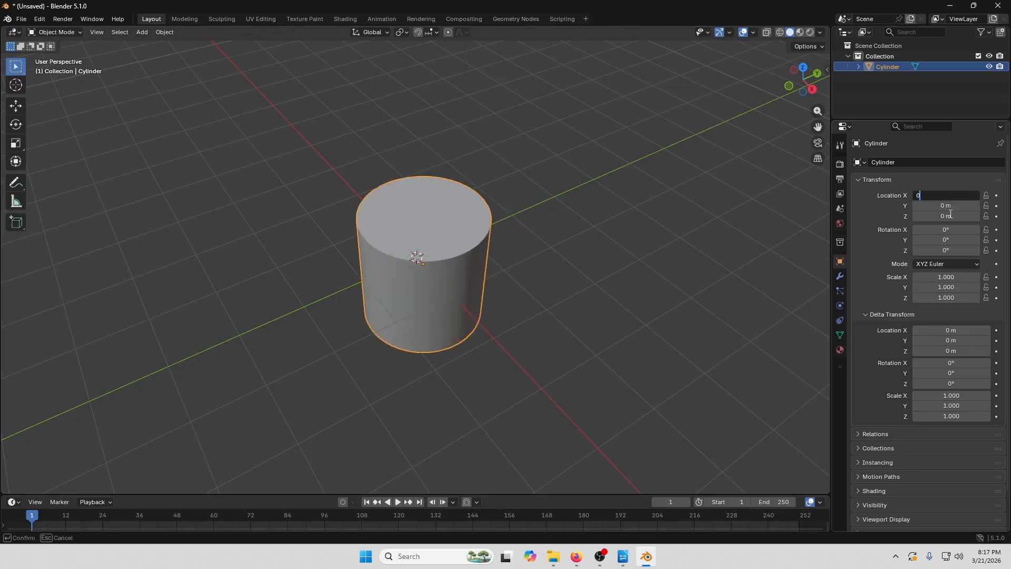
key(Return)
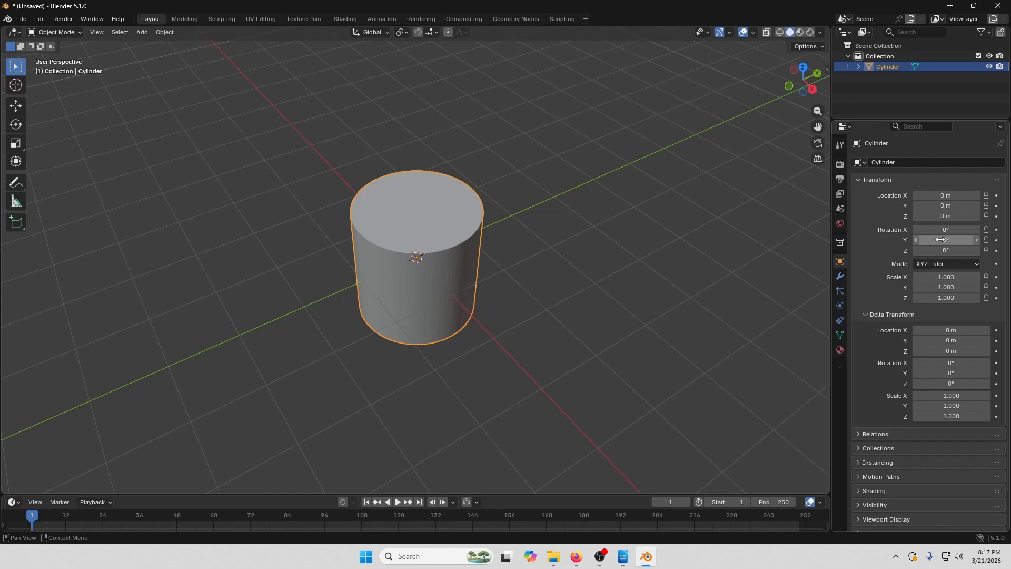
Try a Y rotation of 60° with a delta Y rotation of -78° on the cylinder, and reset both to 0°.
drag(938, 240, 983, 240)
mouse_move(950, 372)
mouse_down()
mouse_move(906, 372)
mouse_move(956, 373)
mouse_up()
click(956, 373)
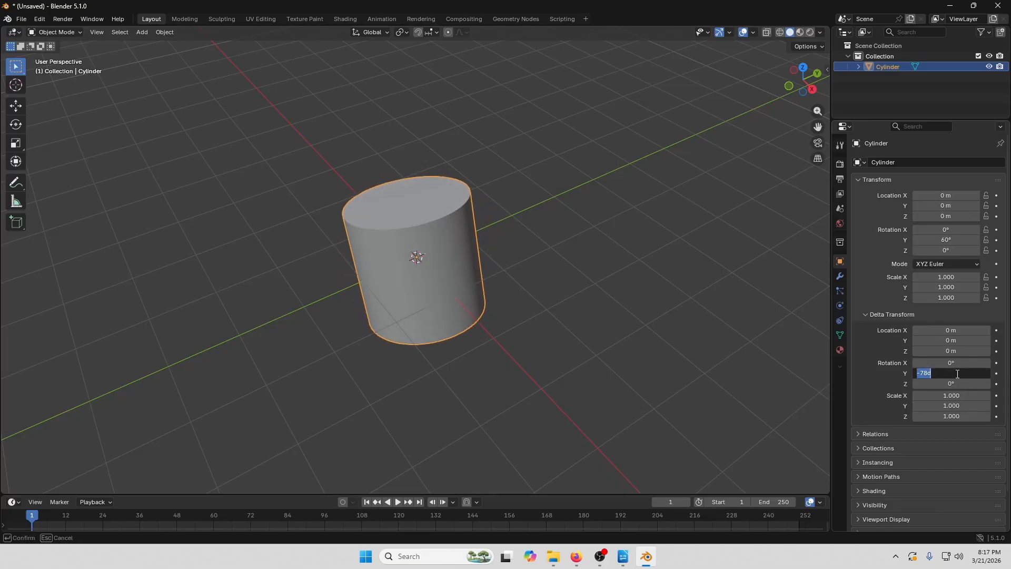
text(0)
click(962, 240)
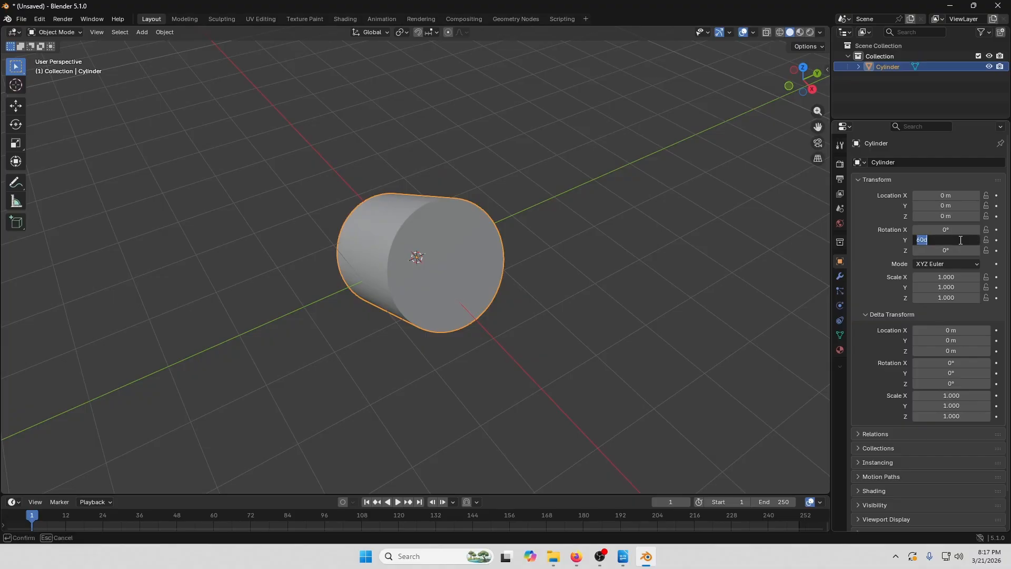
text(0)
key(Return)
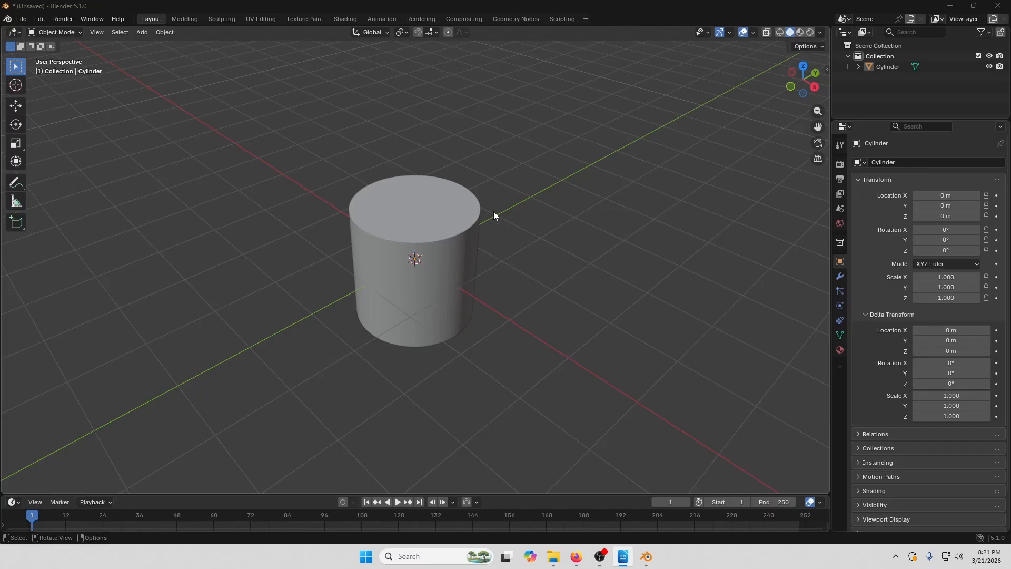
Select the cylinder and try moving it freely twice, undoing the first move and cancelling the second.
click(431, 215)
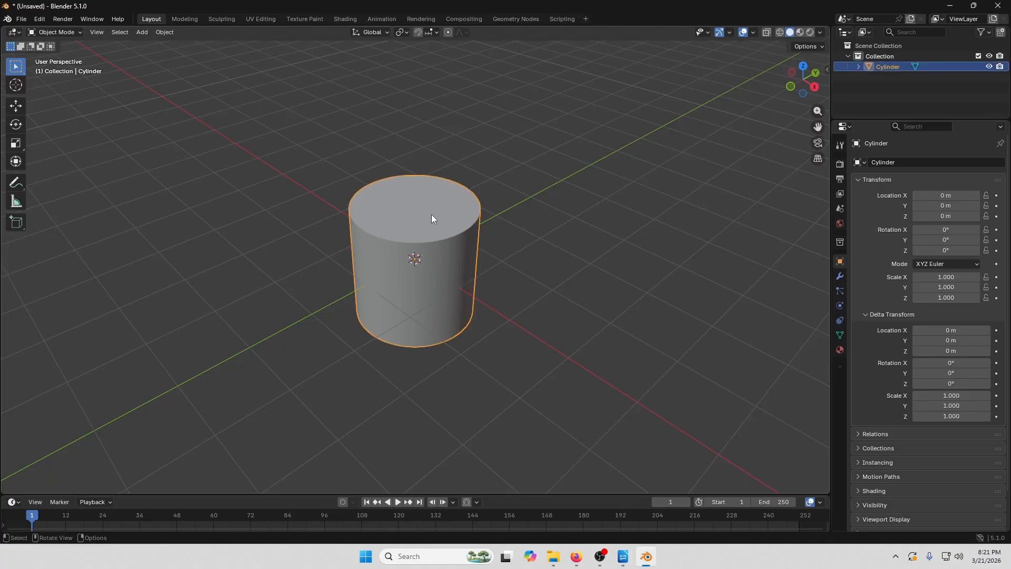
key(g)
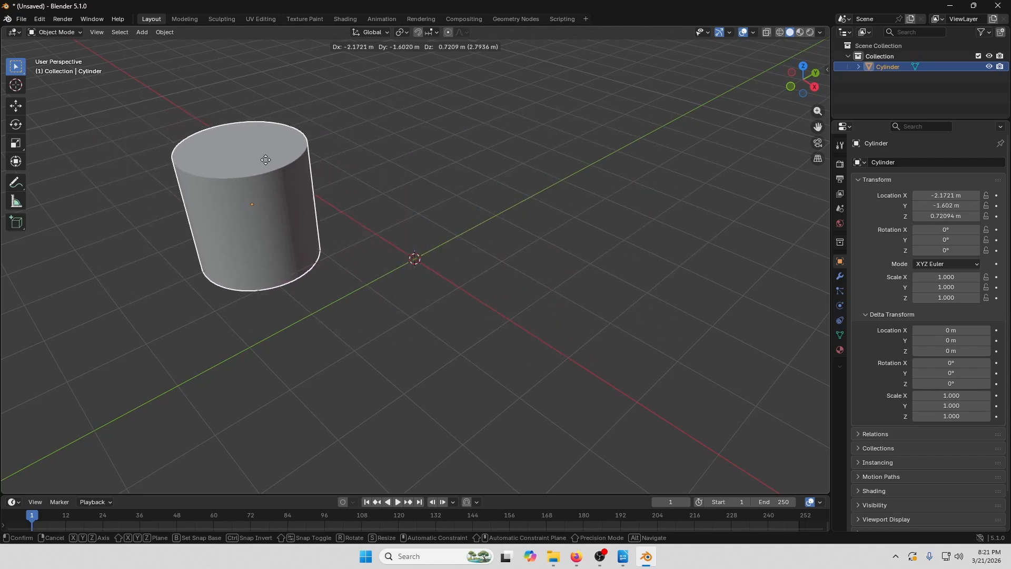
click(254, 164)
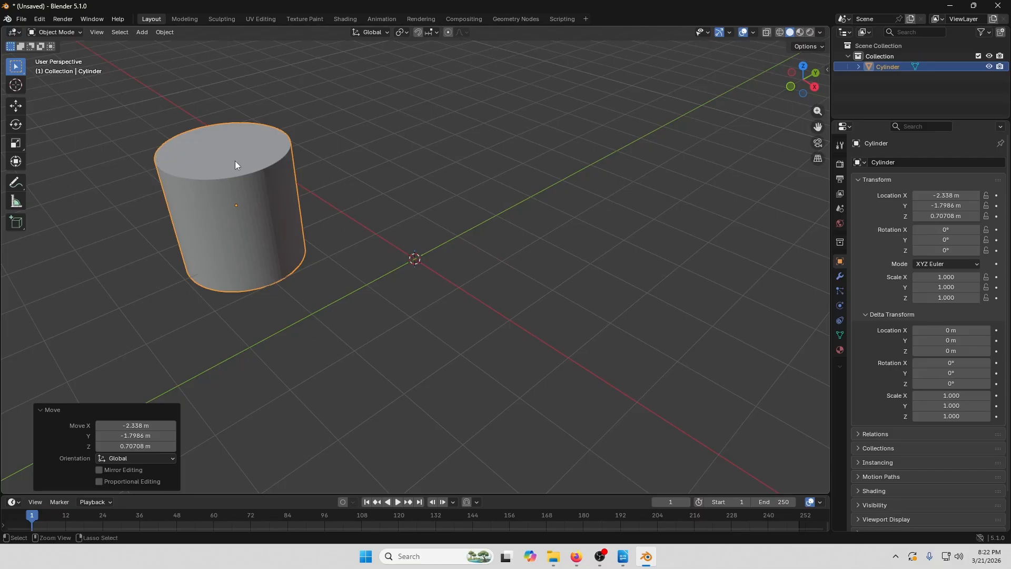
key(ctrl+z)
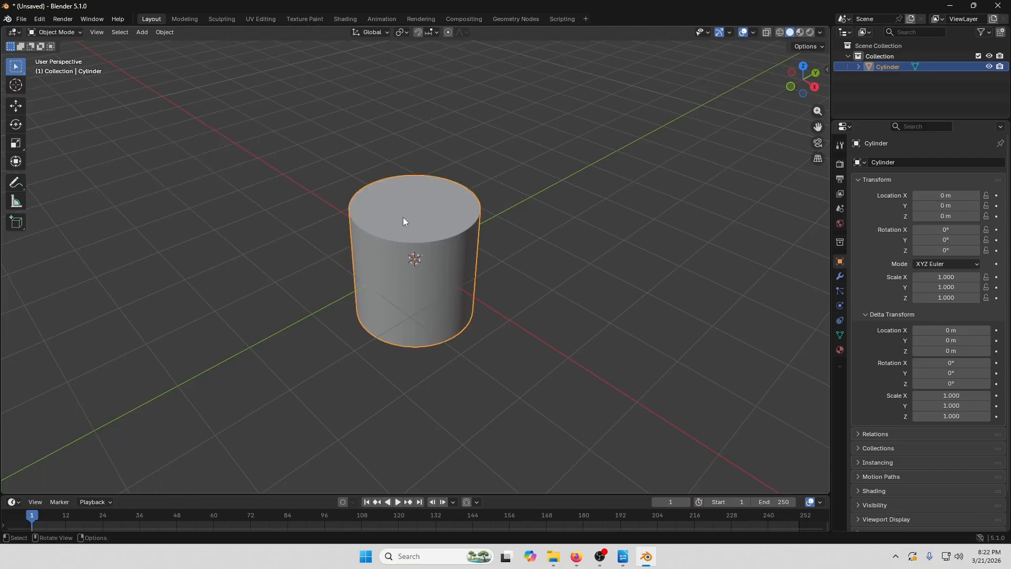
key(g)
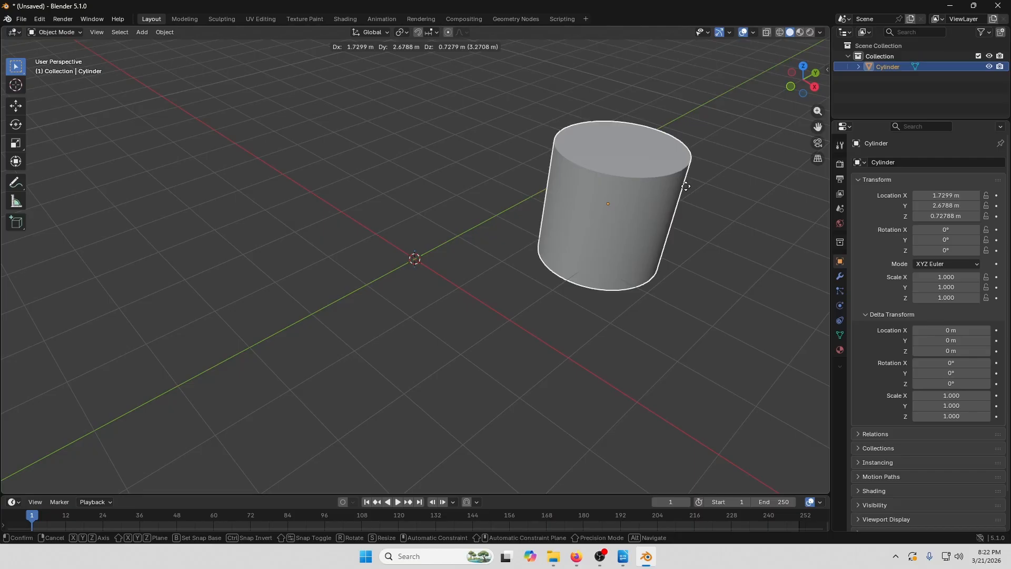
right_click(686, 186)
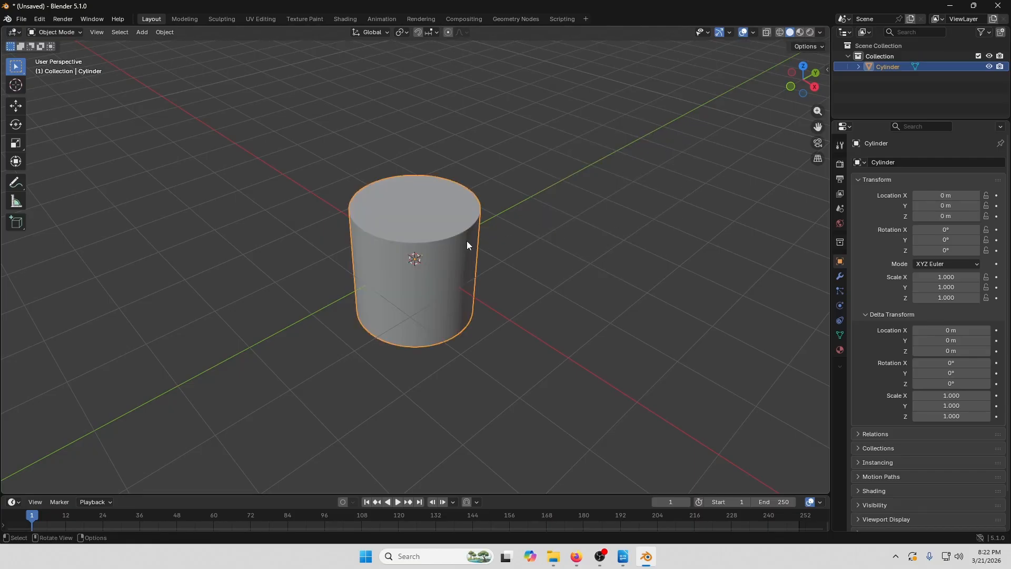
Try scaling the cylinder uniformly by about 1.633 and rotating it freely, keeping neither change.
key(s)
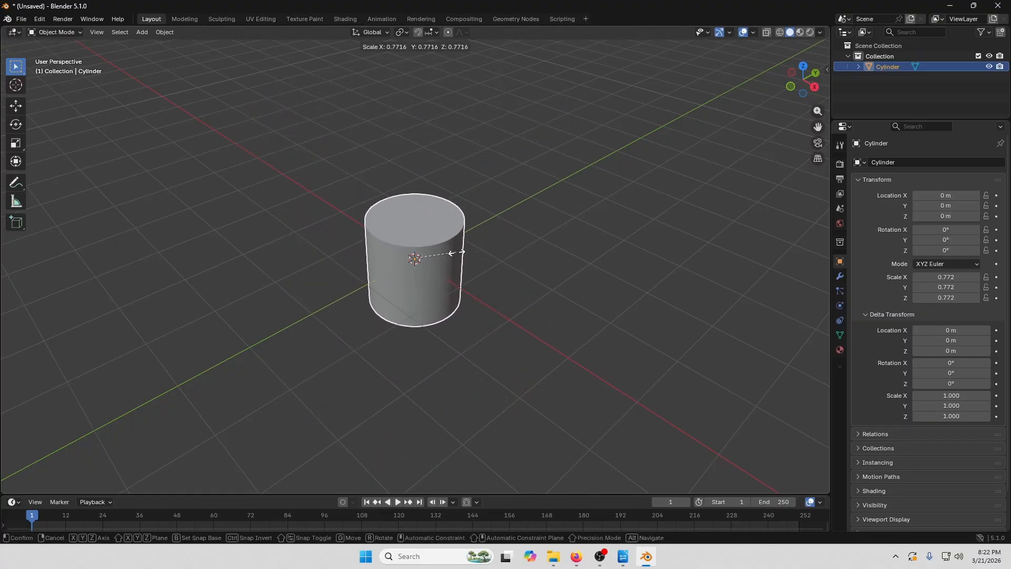
click(502, 244)
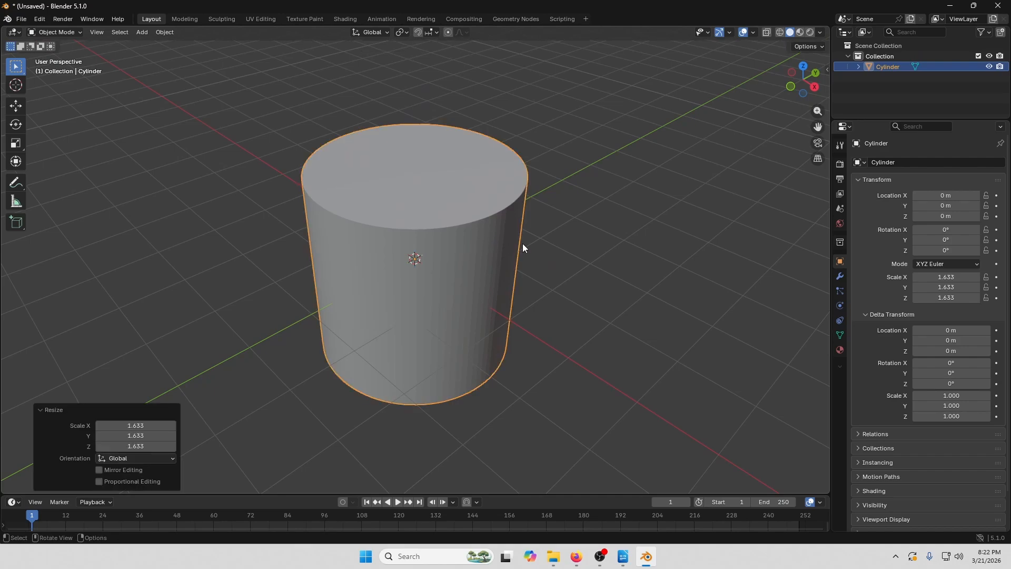
key(ctrl+z)
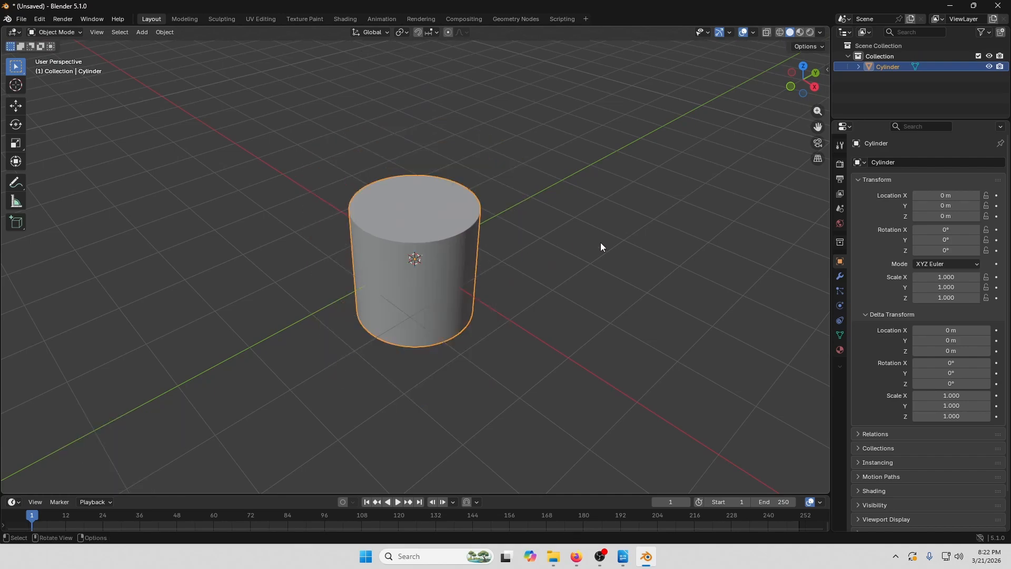
key(r)
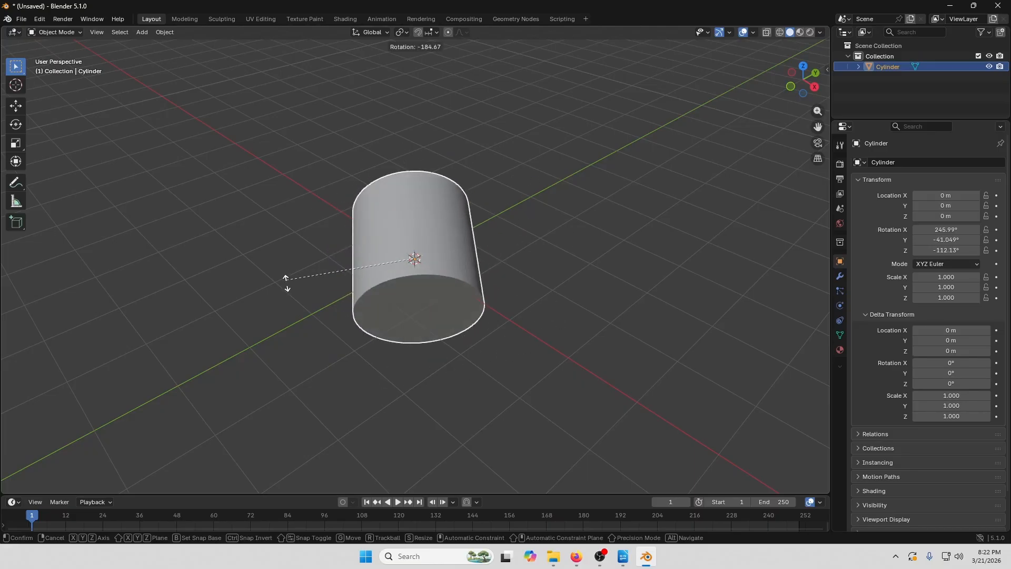
key(Escape)
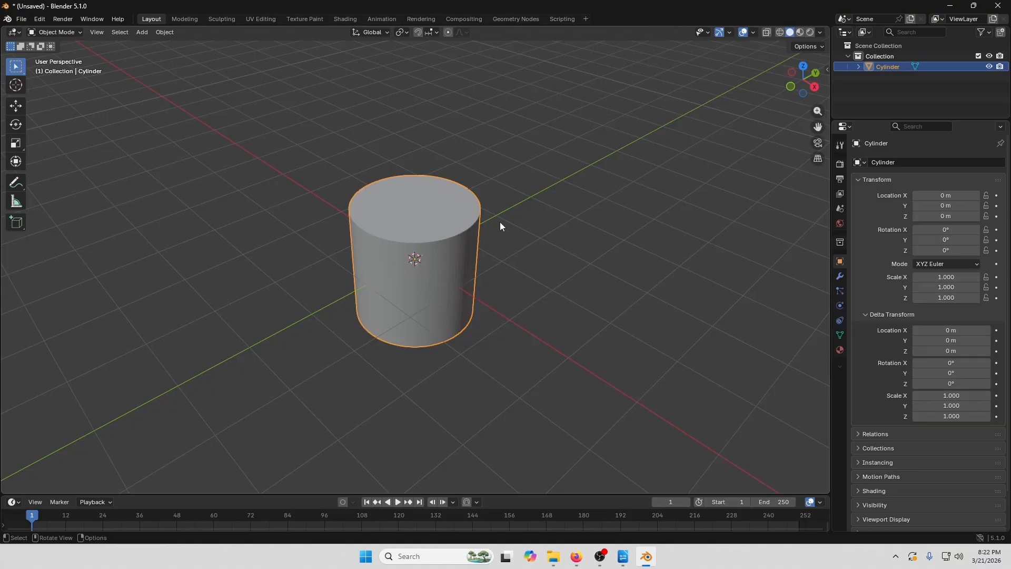
Try moving the cylinder constrained to the Z, X and Y axes, place it about 3.89 m along Y, and undo the move.
key(g)
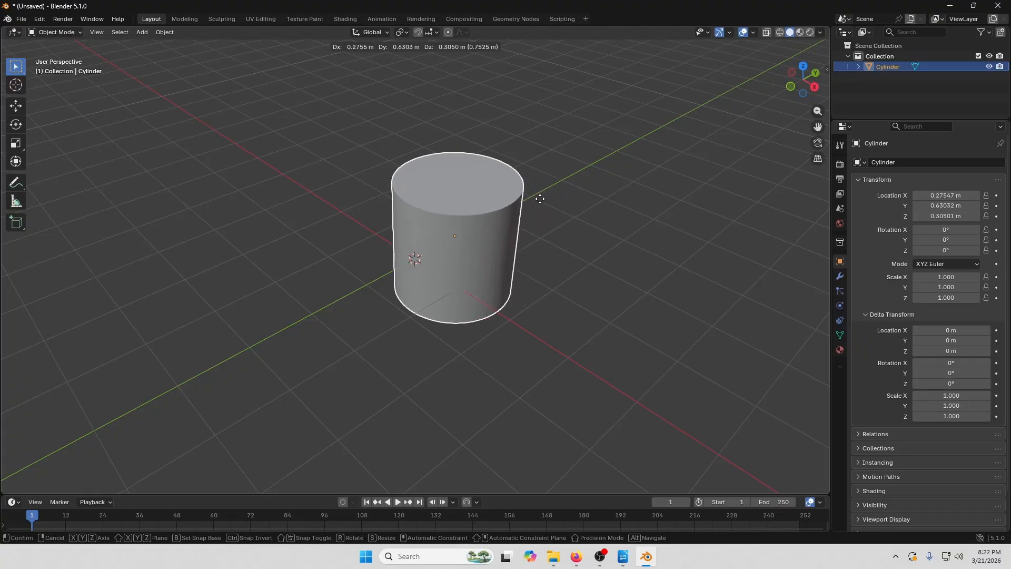
key(z)
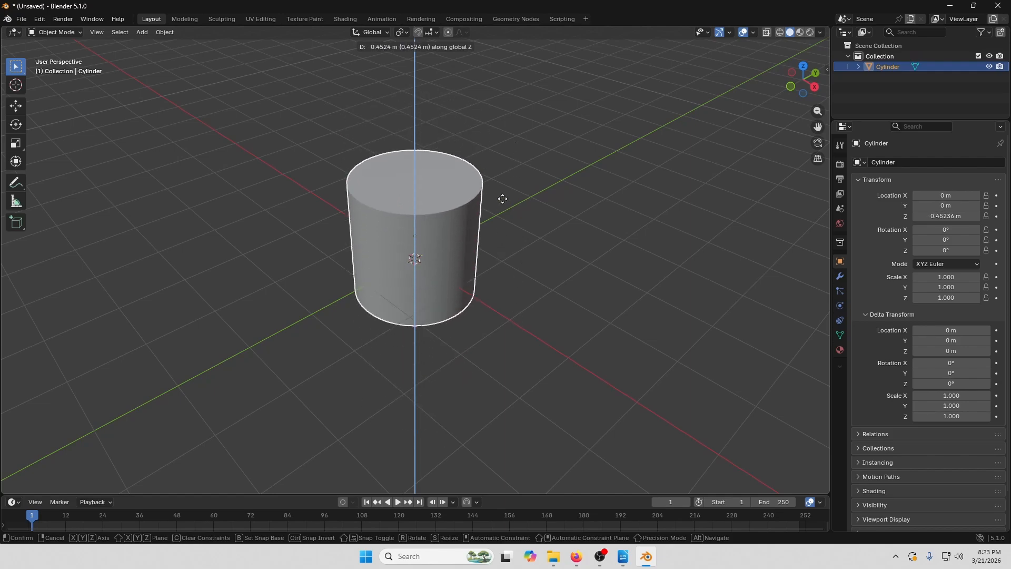
key(x)
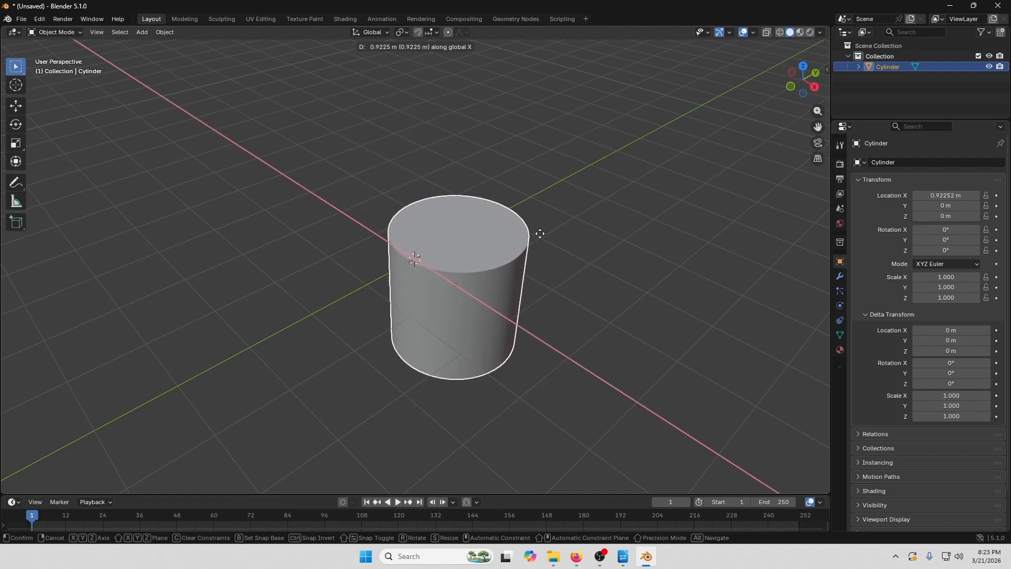
key(y)
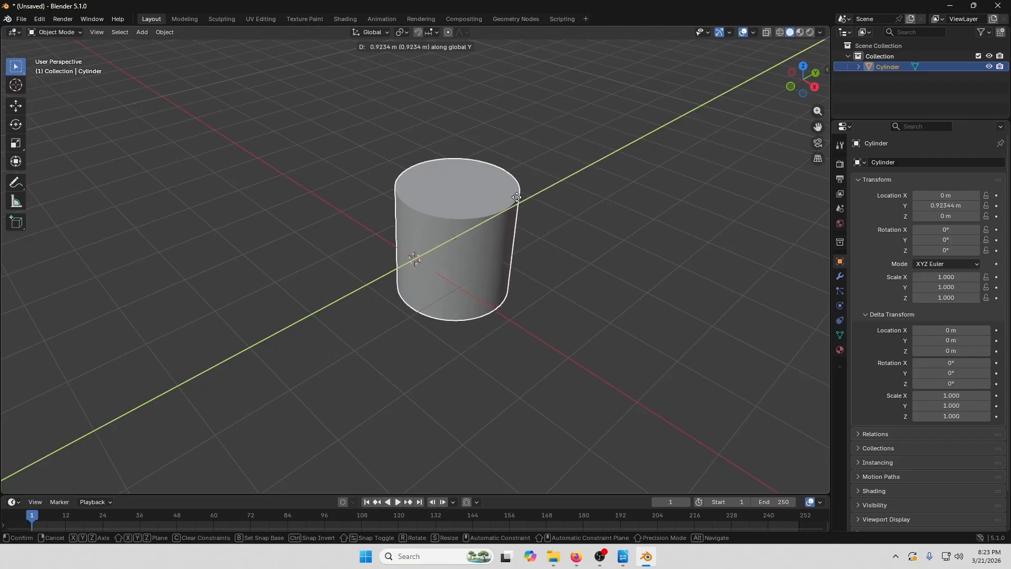
click(652, 163)
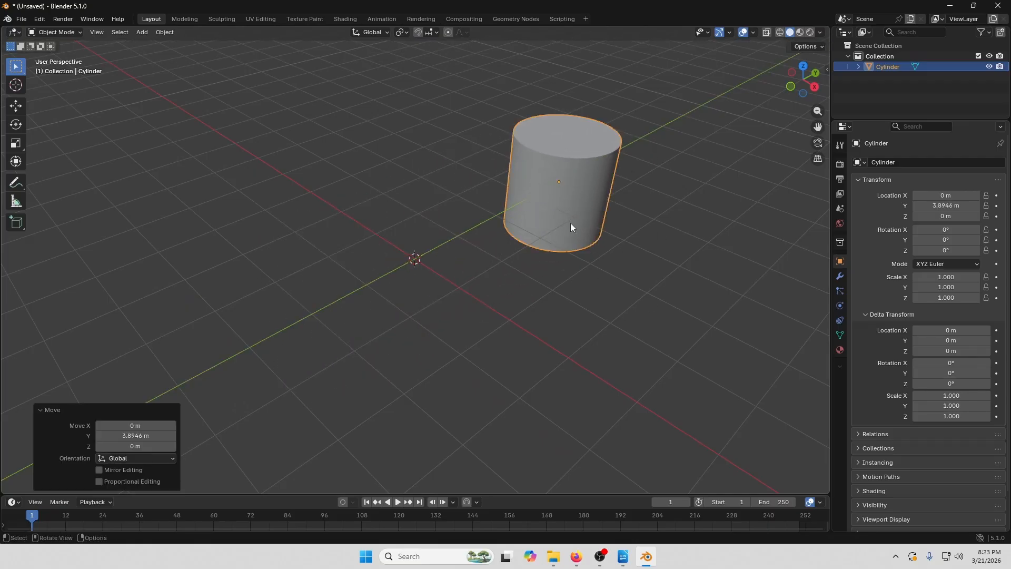
key(ctrl+z)
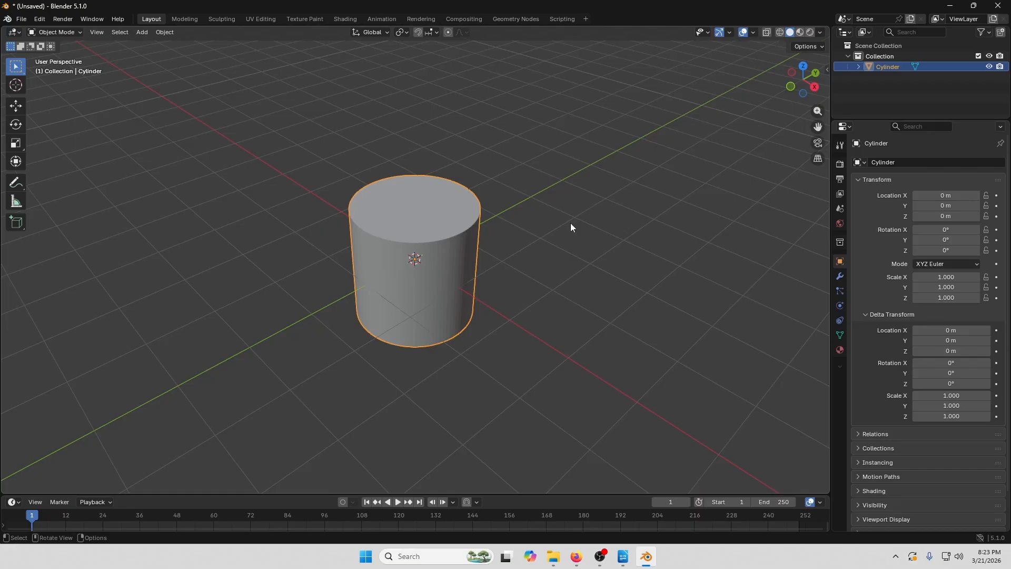
Try scaling the cylinder constrained to the Z, Y and X axes in turn, and undo the scaling.
key(s)
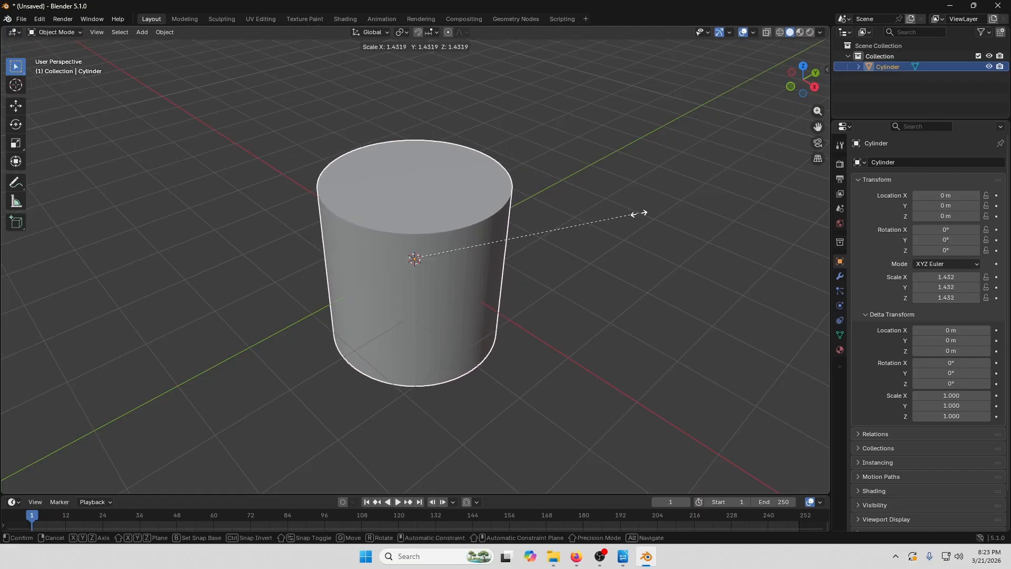
key(z)
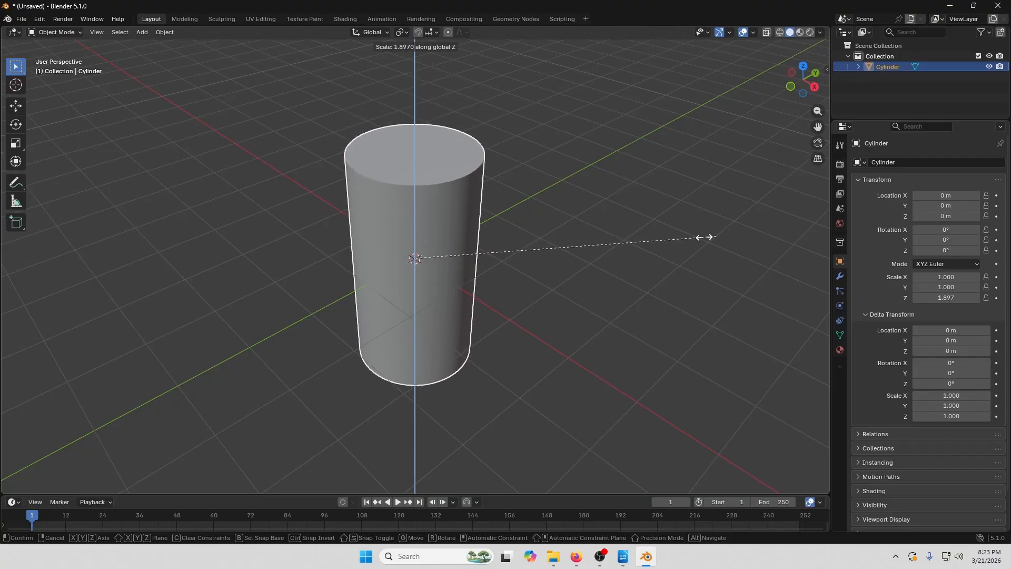
key(y)
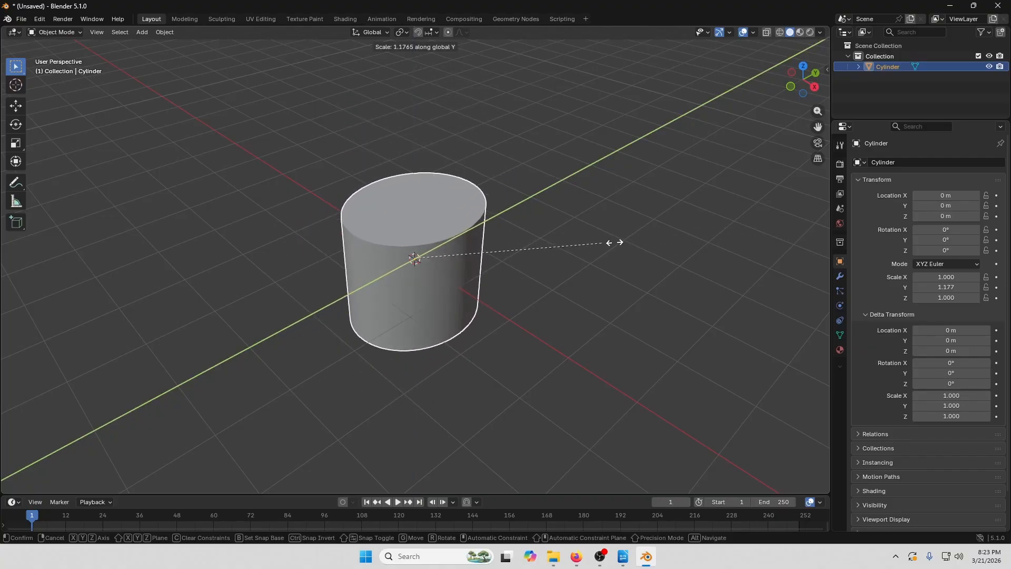
key(x)
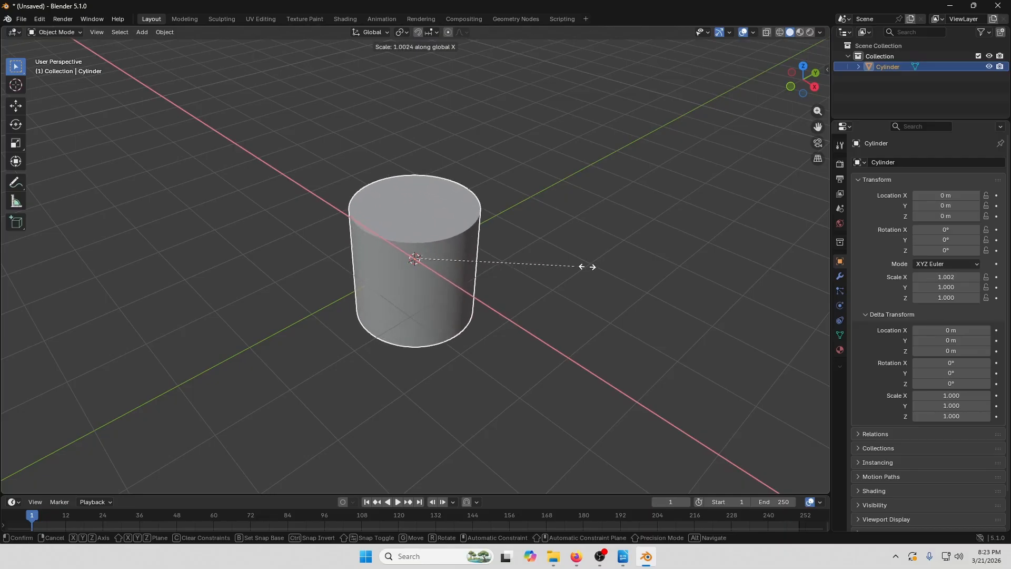
click(646, 268)
key(ctrl+z)
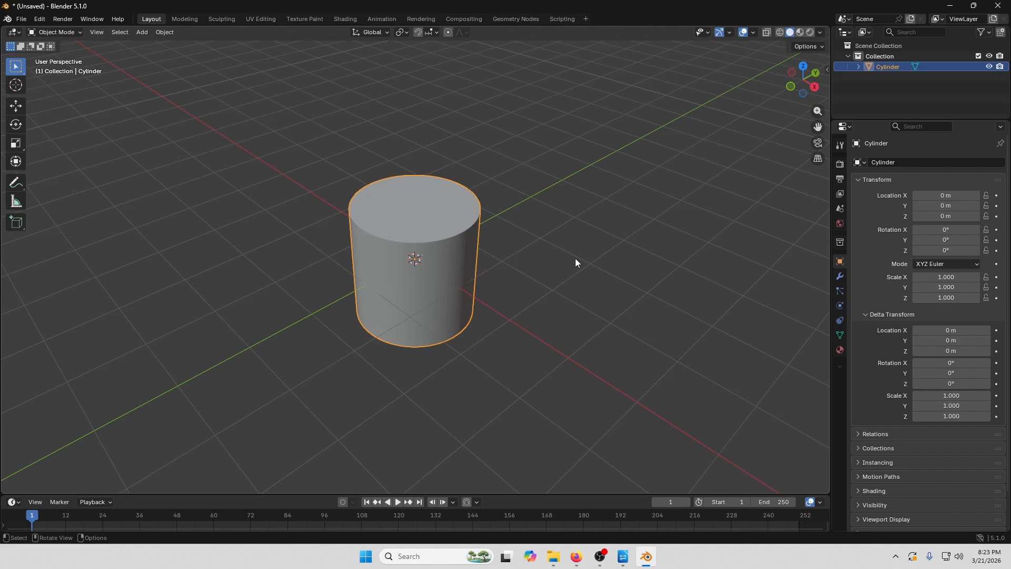
Rotate the cylinder constrained to the X, Y and Z axes in turn, and apply a rotation of about -712° around global Z.
key(r)
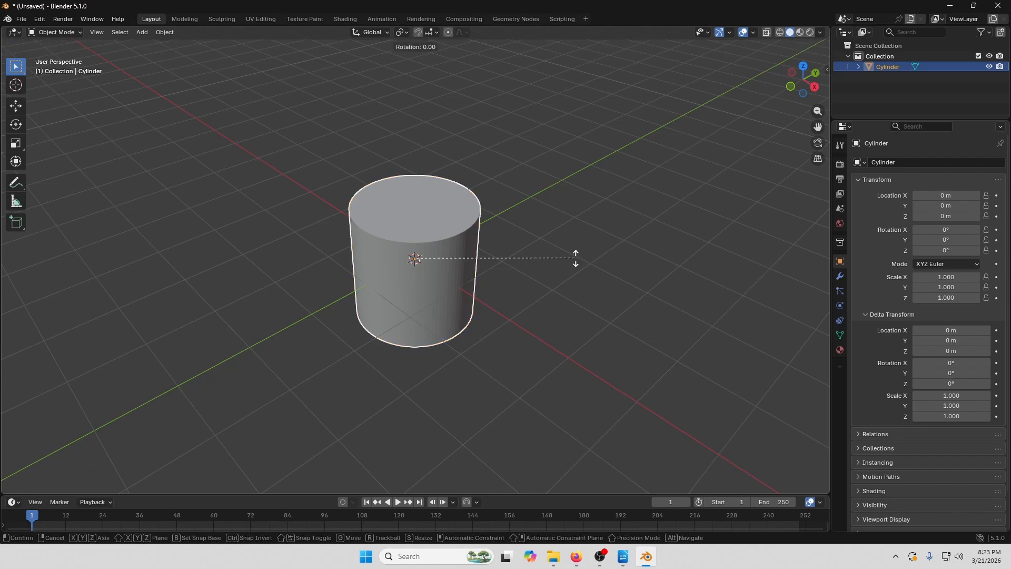
key(x)
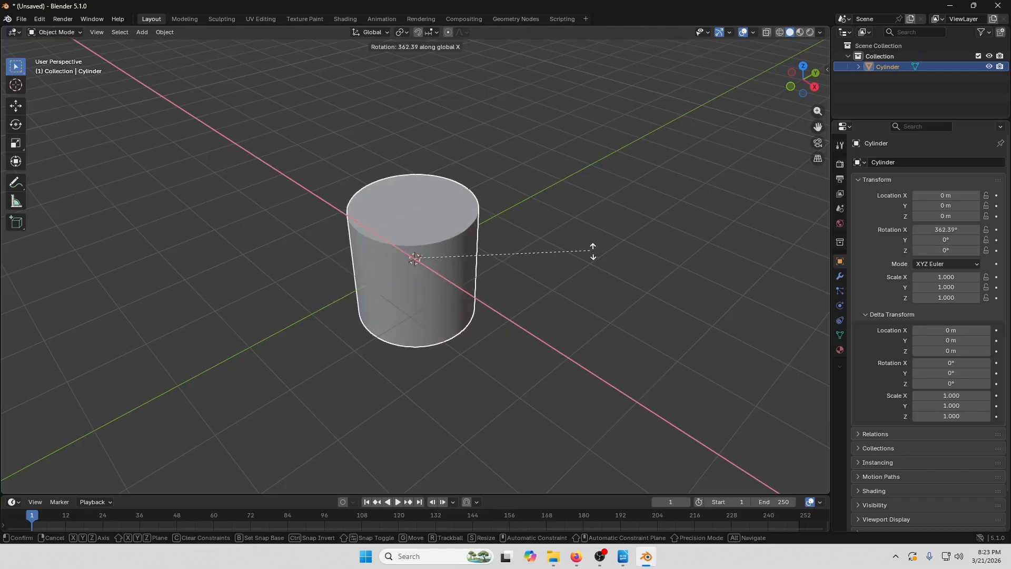
key(y)
key(z)
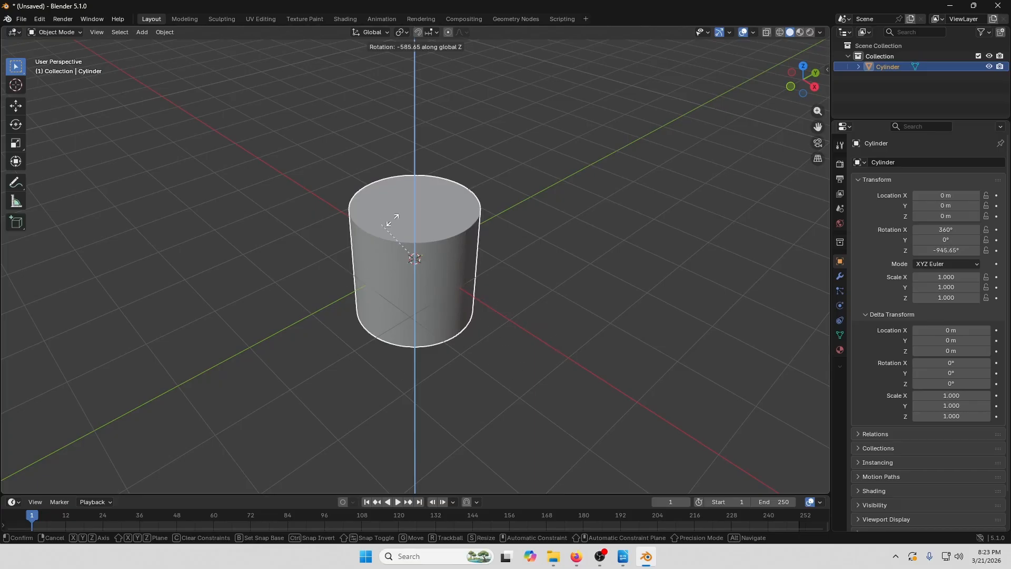
click(538, 241)
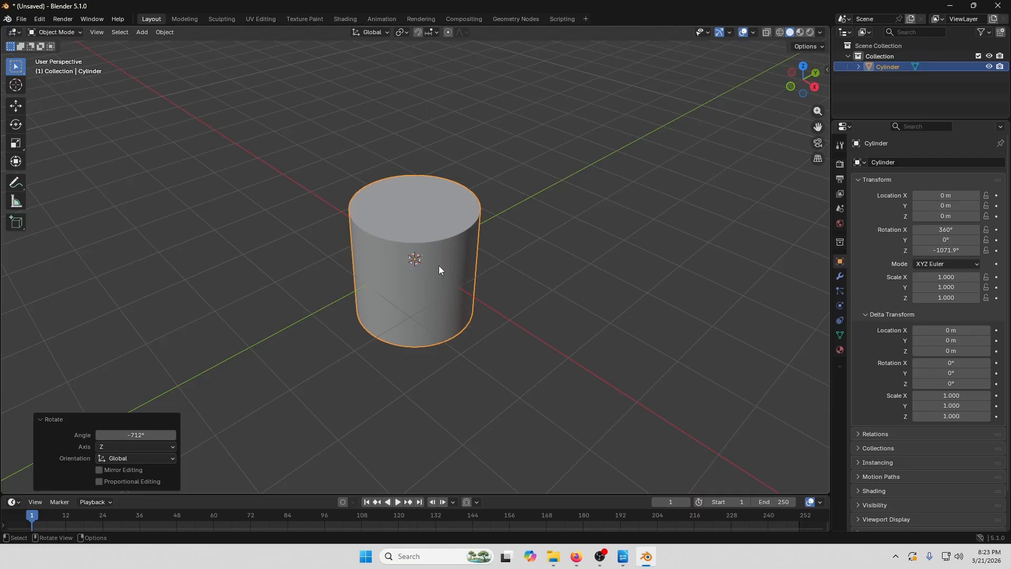
Try moving the cylinder with global Z locked and cancel it, and with global X locked and undo that move.
key(g)
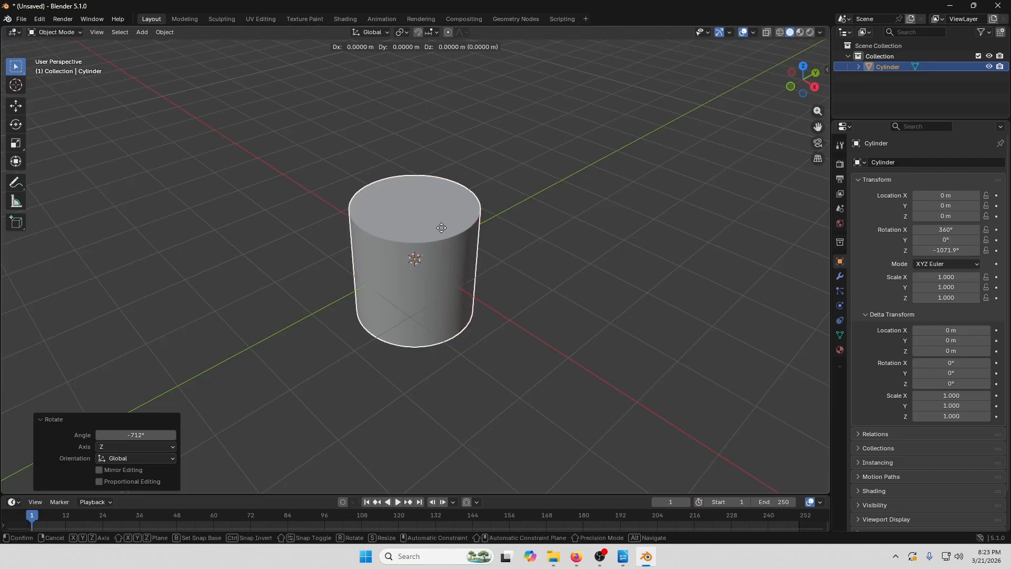
key(shift)
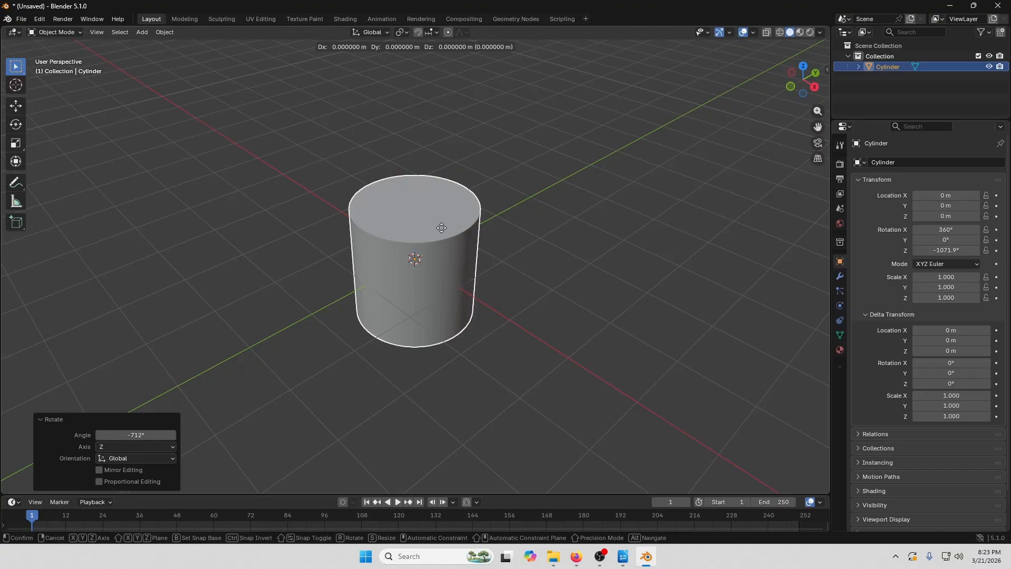
key(shift+z)
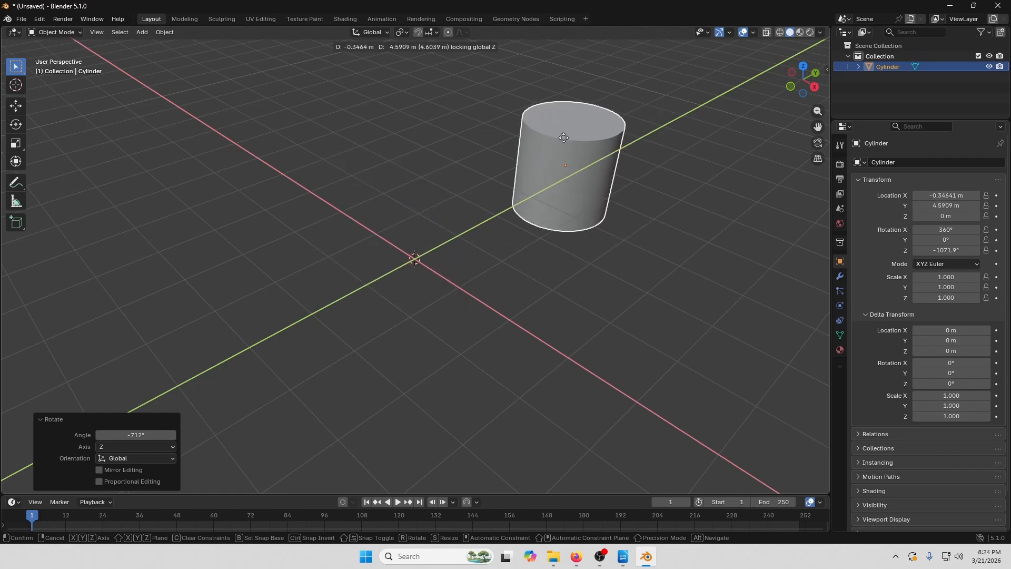
key(Escape)
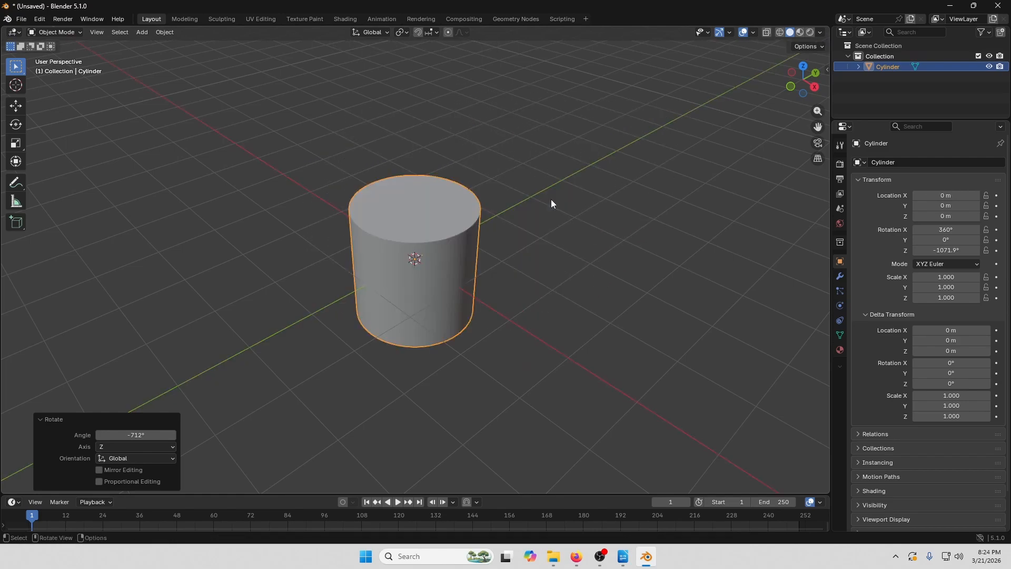
key(g)
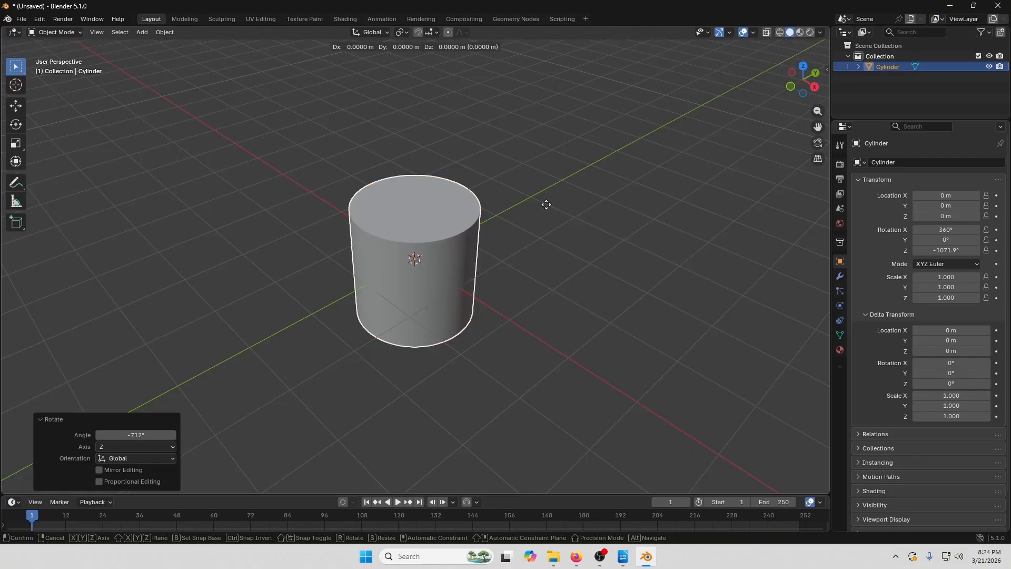
key(shift+x)
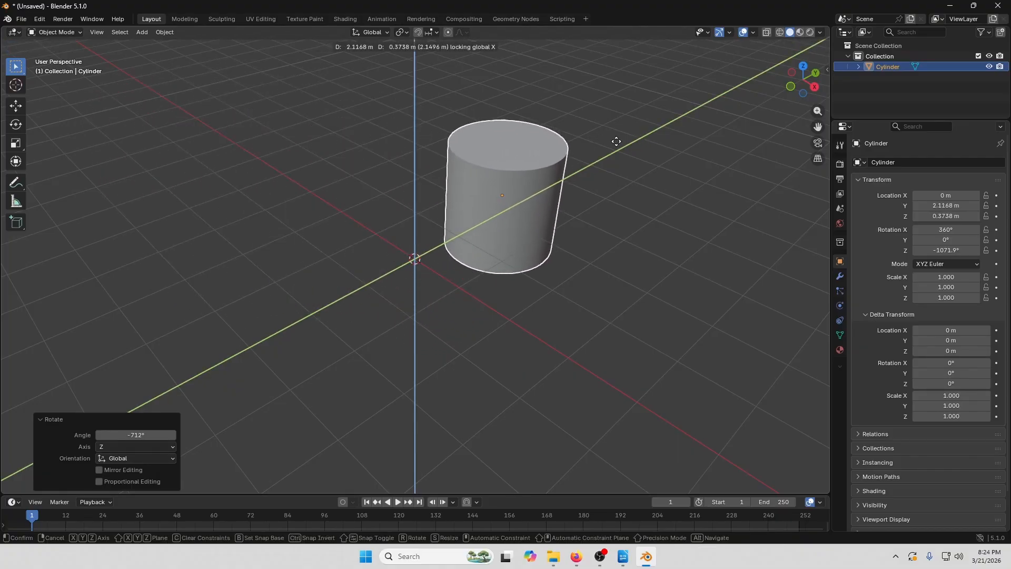
click(414, 145)
key(ctrl+z)
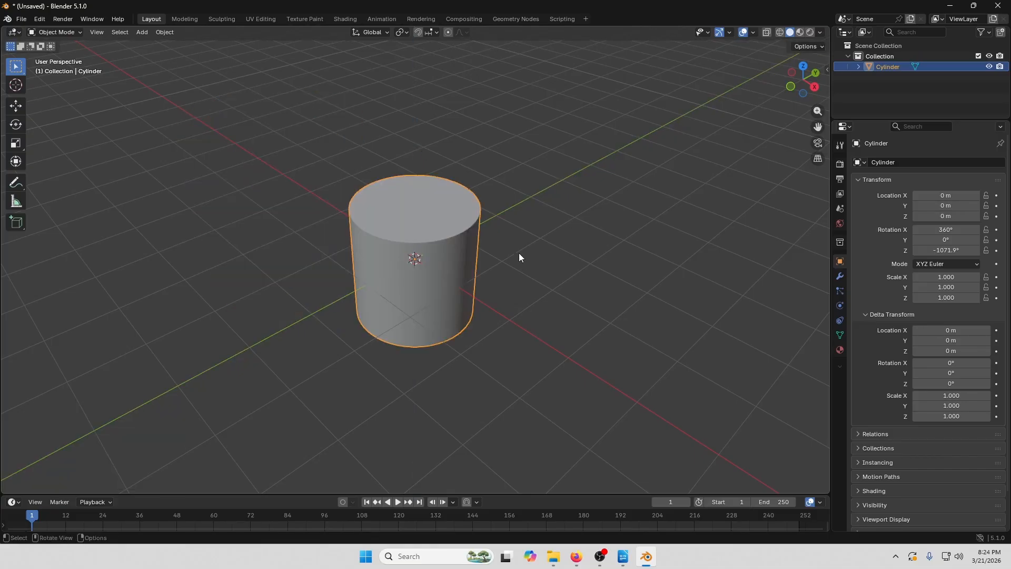
Try scaling the cylinder in the XY plane with Z locked, to about 1.447, and cancel the scaling.
key(s)
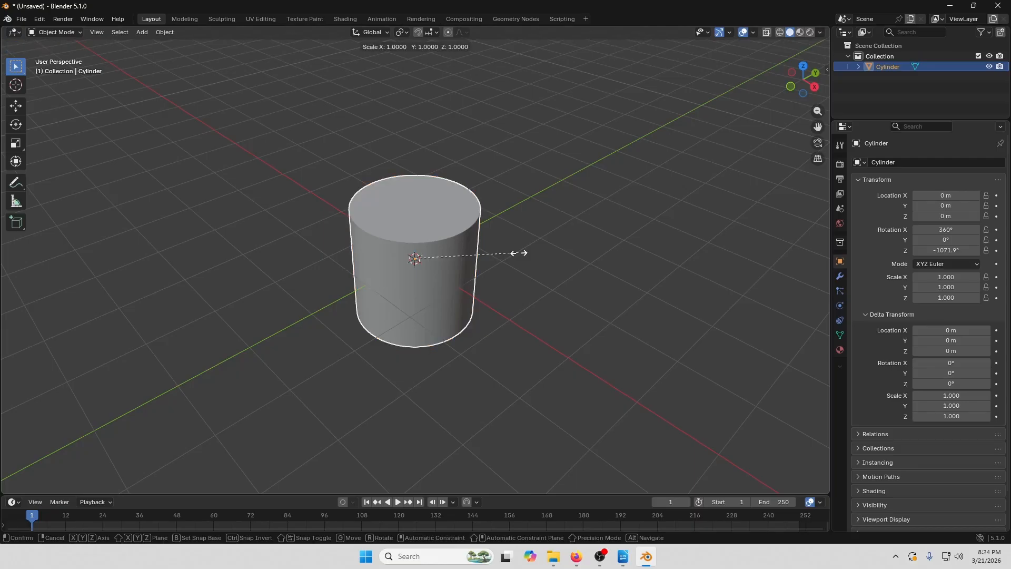
key(shift+z)
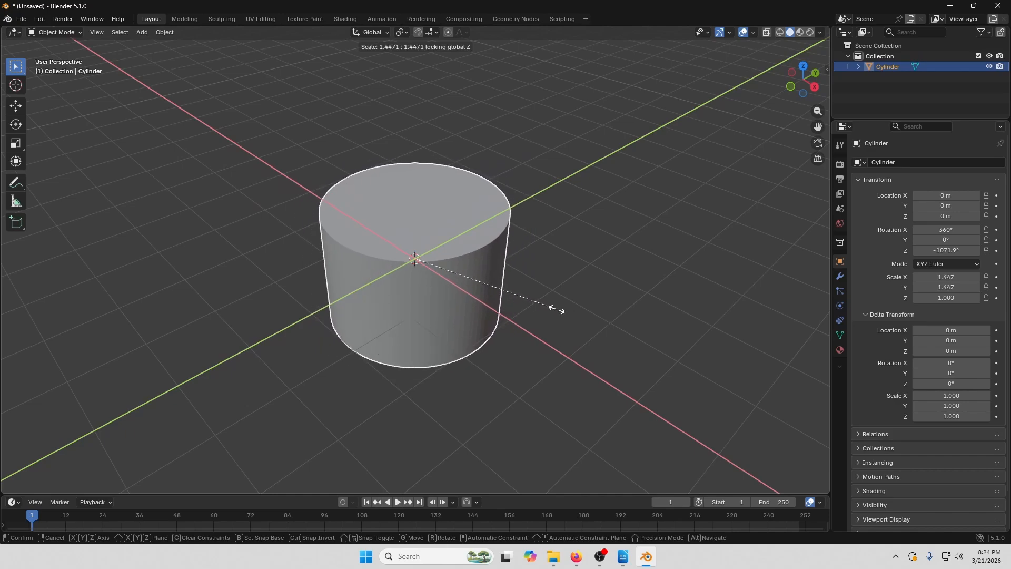
key(Escape)
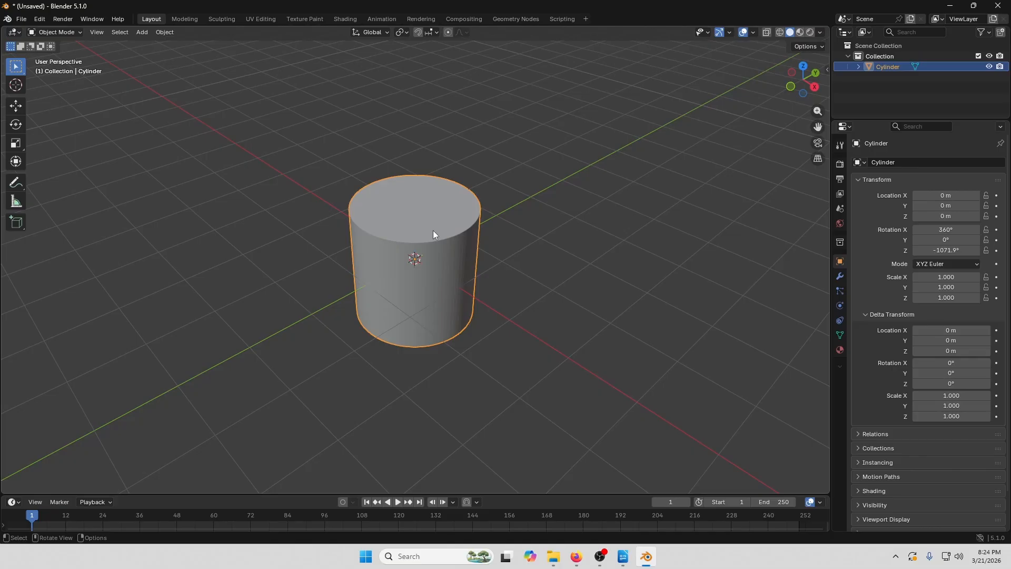
Try moving the cylinder about 2.54 m along global X using the automatic axis constraint, and undo the move.
key(g)
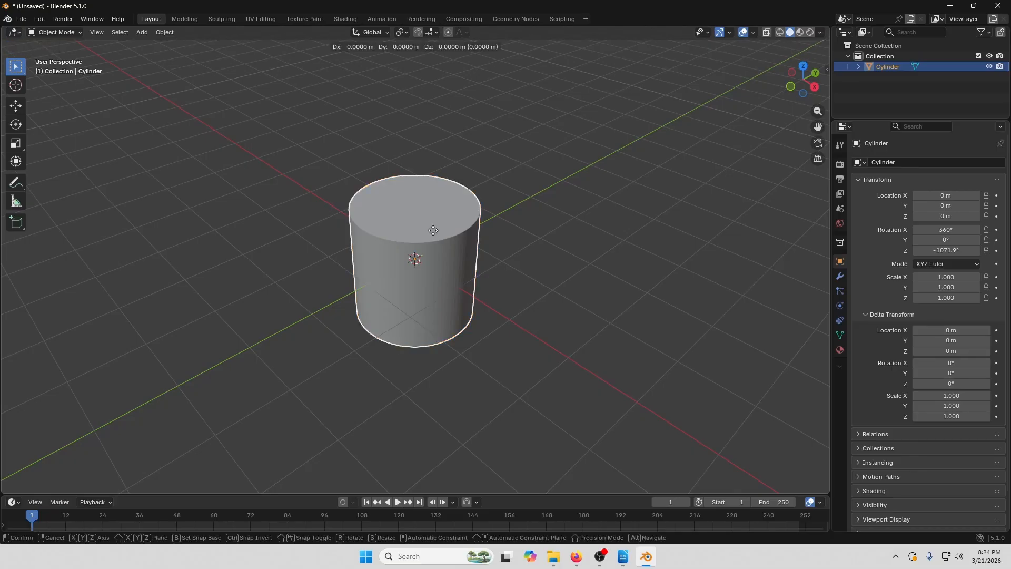
middle_drag(432, 230, 556, 317)
click(591, 265)
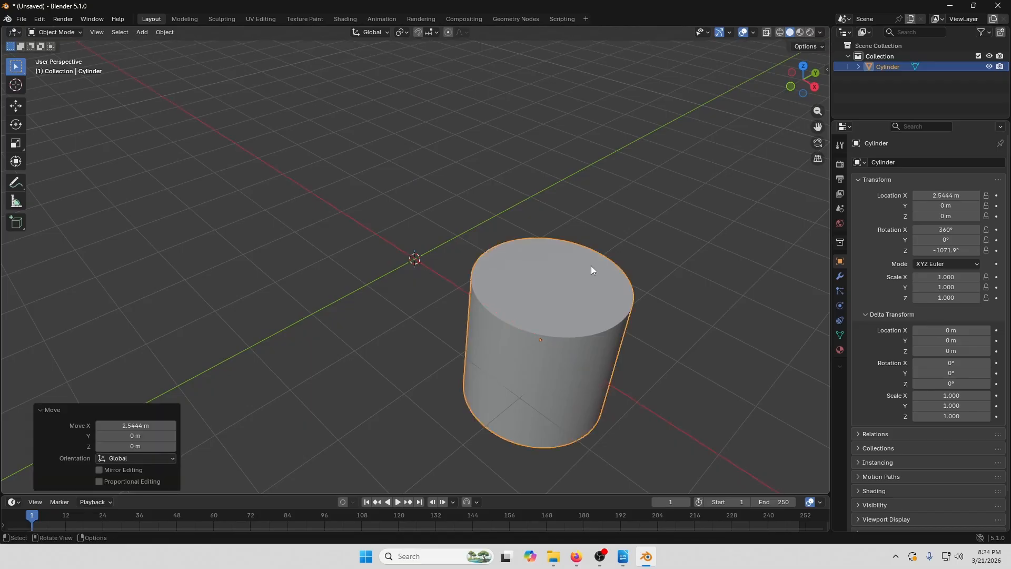
key(ctrl+z)
Try rotating the cylinder with the automatic constraint around X and Y, apply about -317° around global Y, and undo the rotation.
key(r)
key(x)
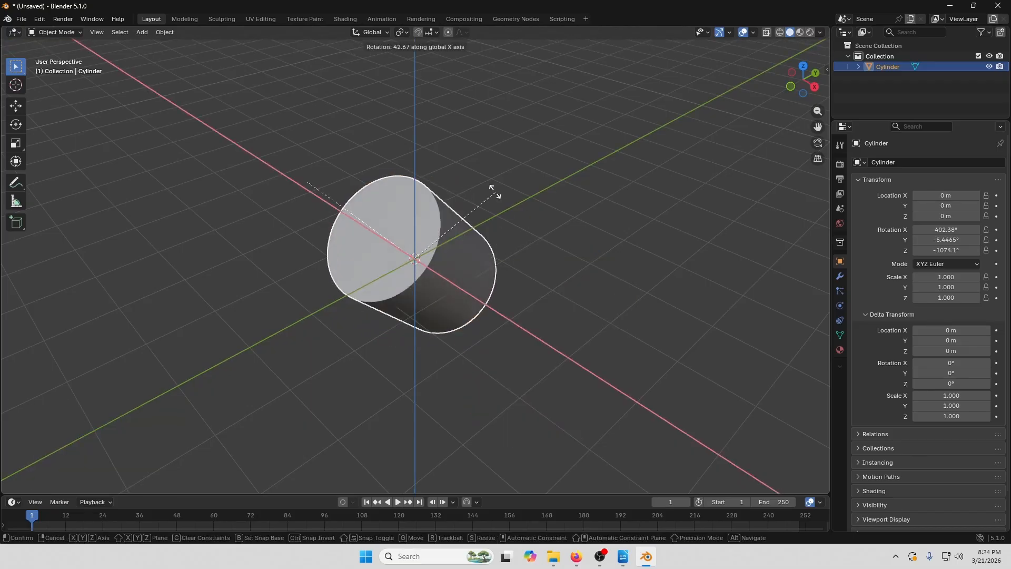
key(y)
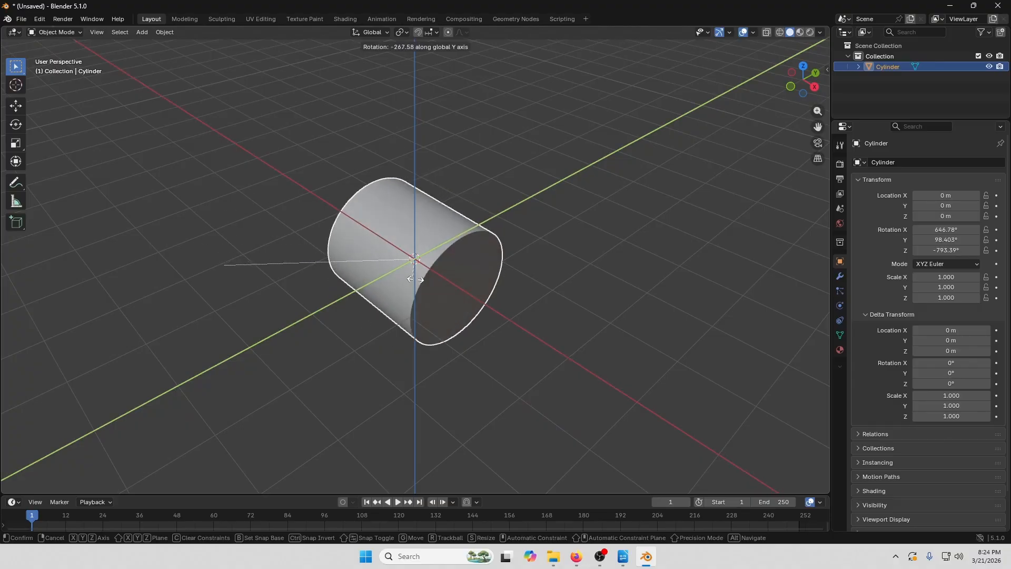
click(496, 349)
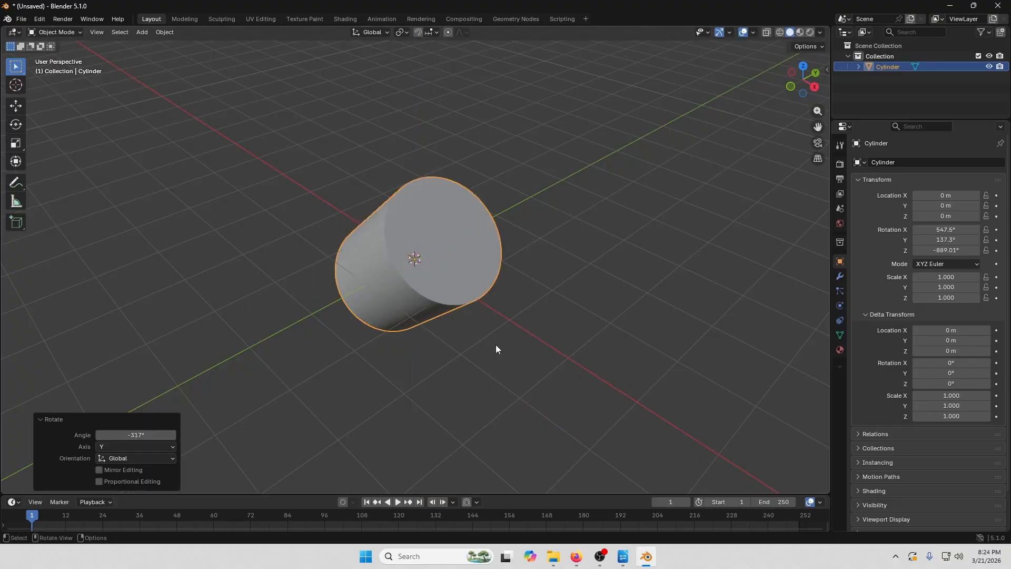
key(ctrl+z)
Try scaling the cylinder along individual global axes with the automatic constraint, stretch it to about 1.9 along Z, and undo the scaling.
key(s)
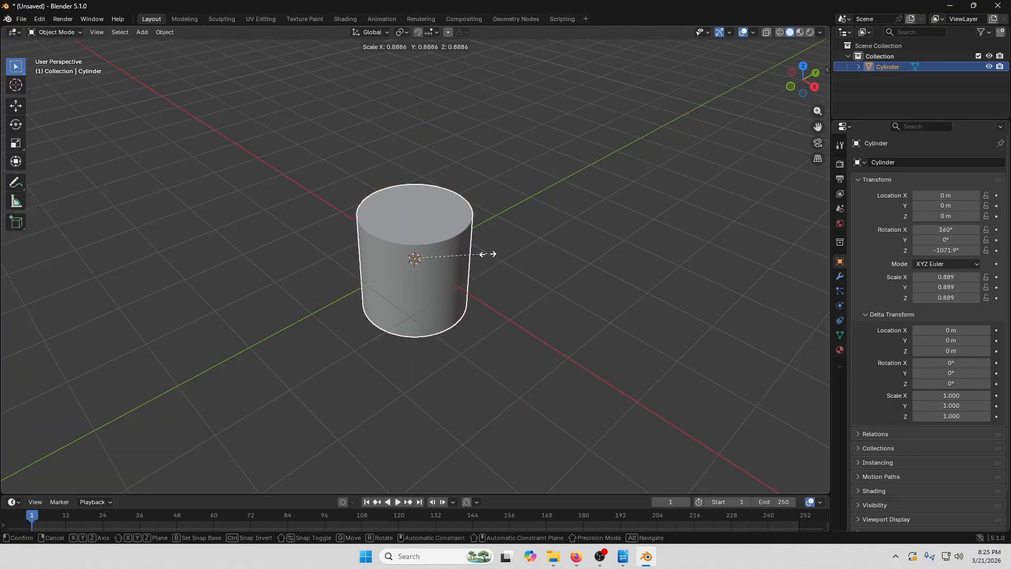
key(z)
key(y)
key(x)
key(z)
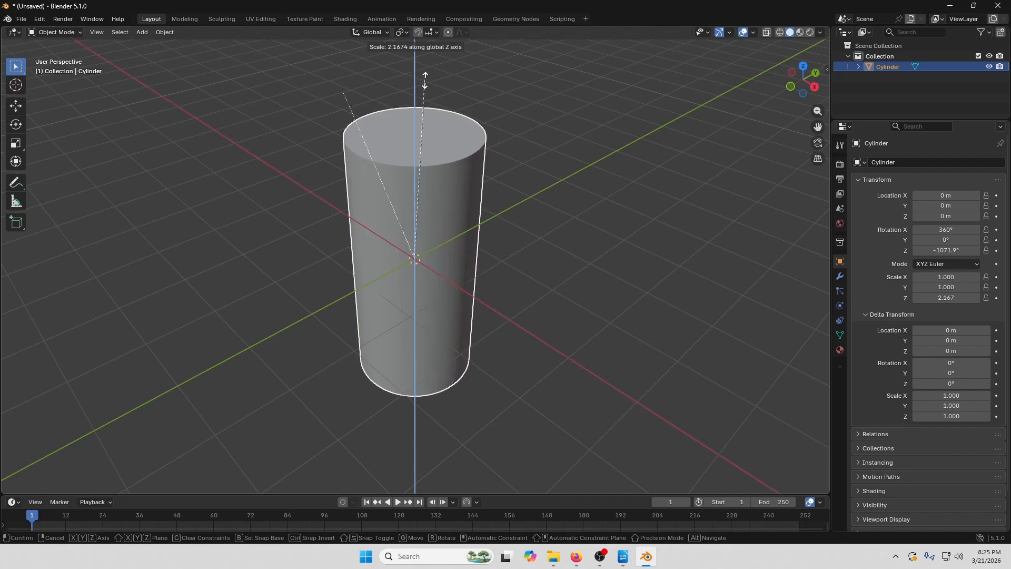
key(x)
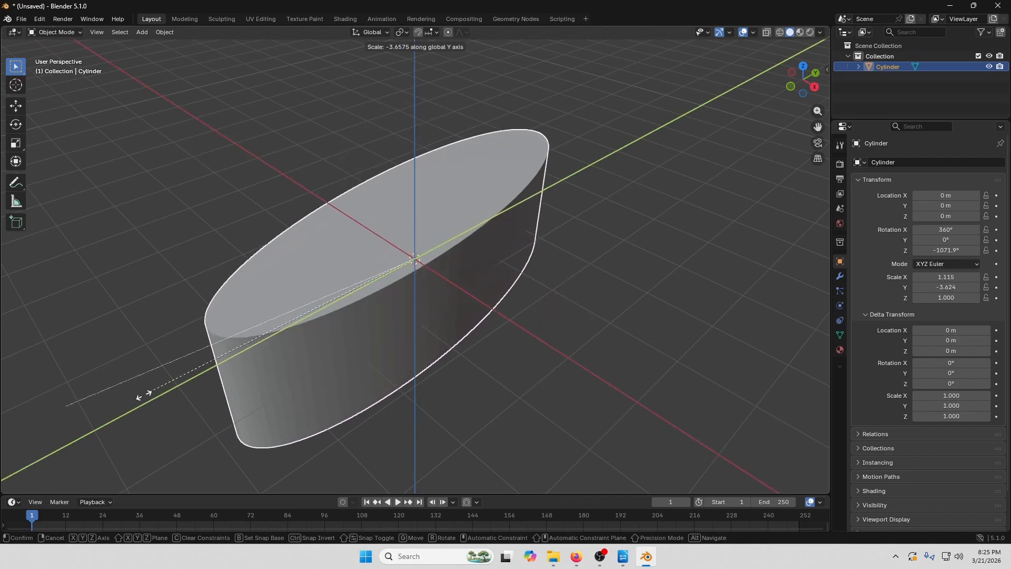
key(z)
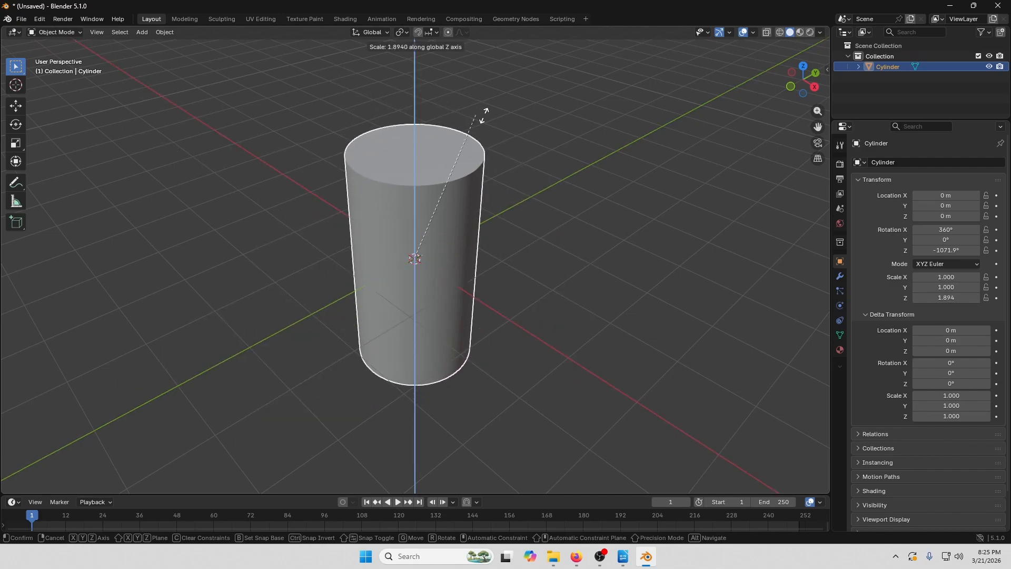
click(484, 106)
key(ctrl+z)
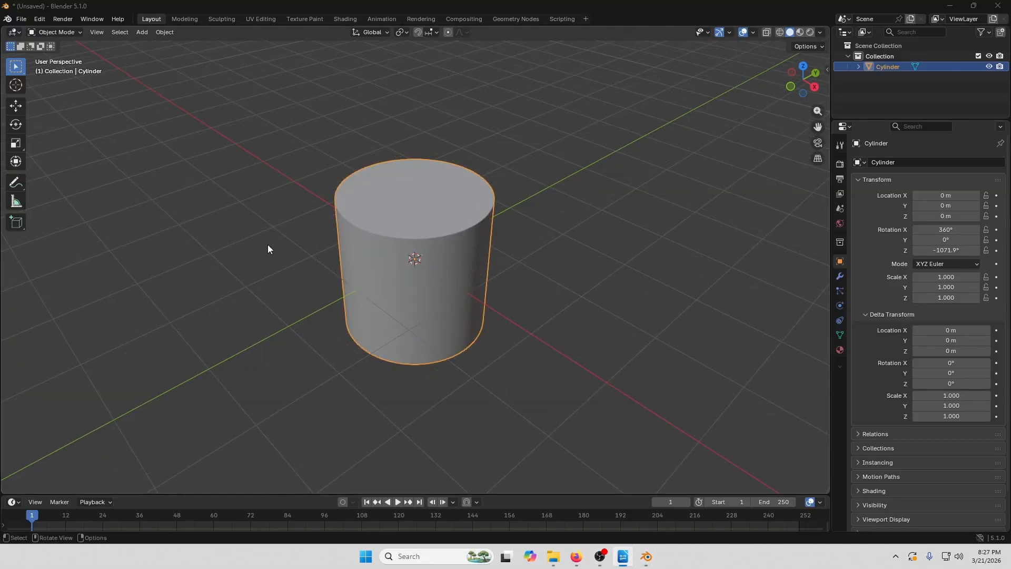
Move the cylinder freely far from the origin, to about X -7.13, Y 6.97, Z 13.72 m, and clear its location.
click(423, 225)
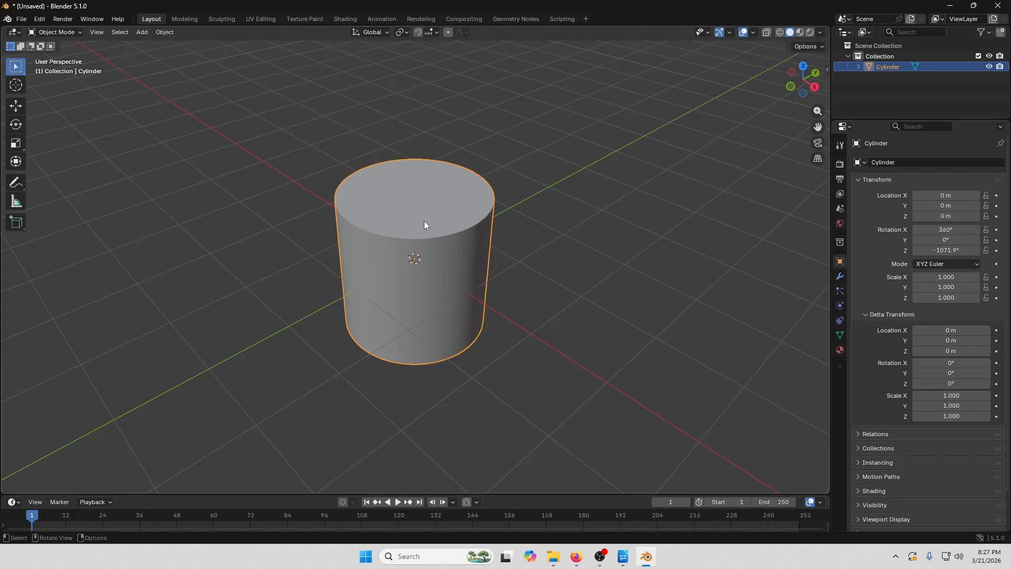
key(g)
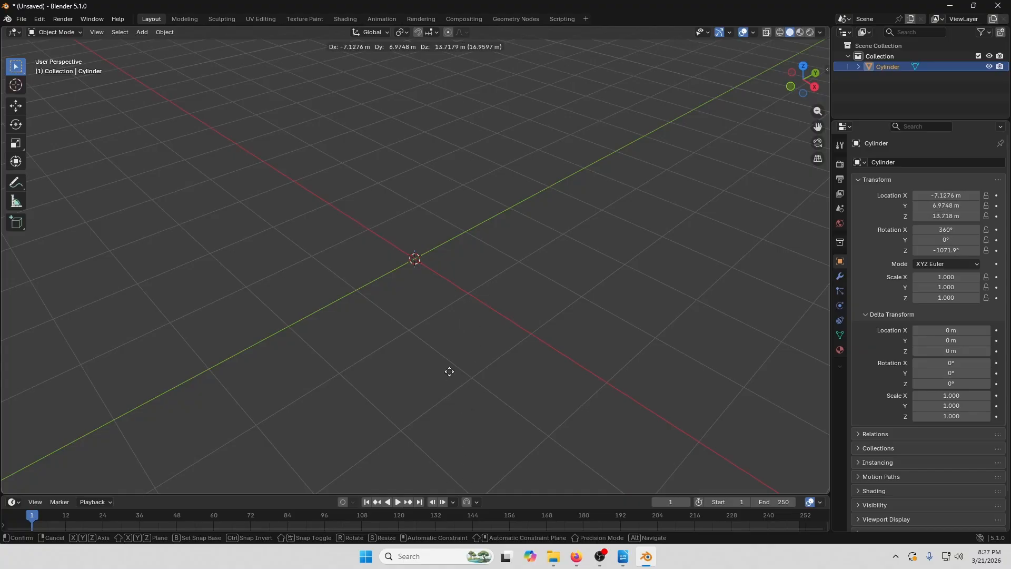
click(449, 371)
scroll(444, 320, up, 1)
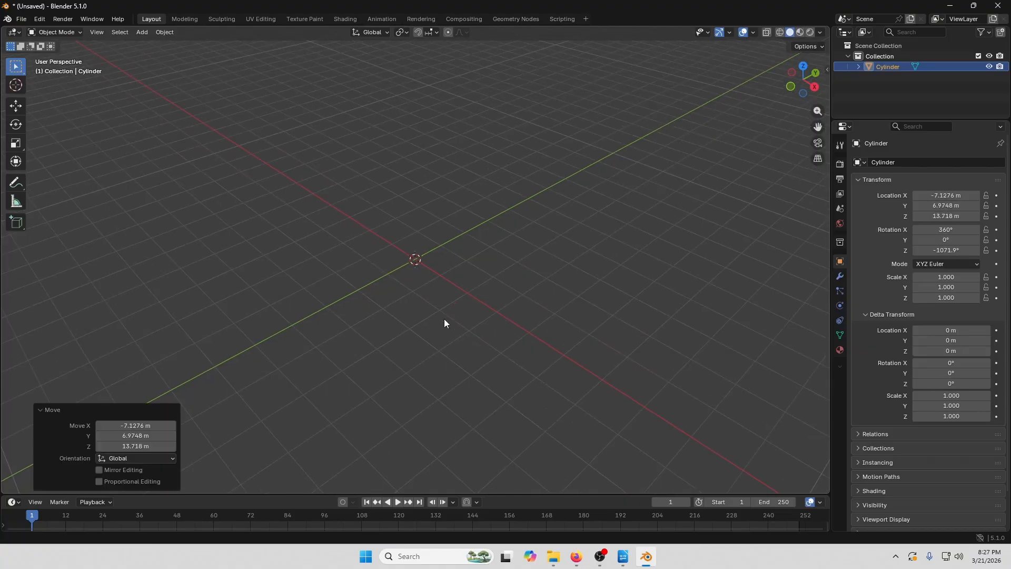
scroll(436, 314, down, 3)
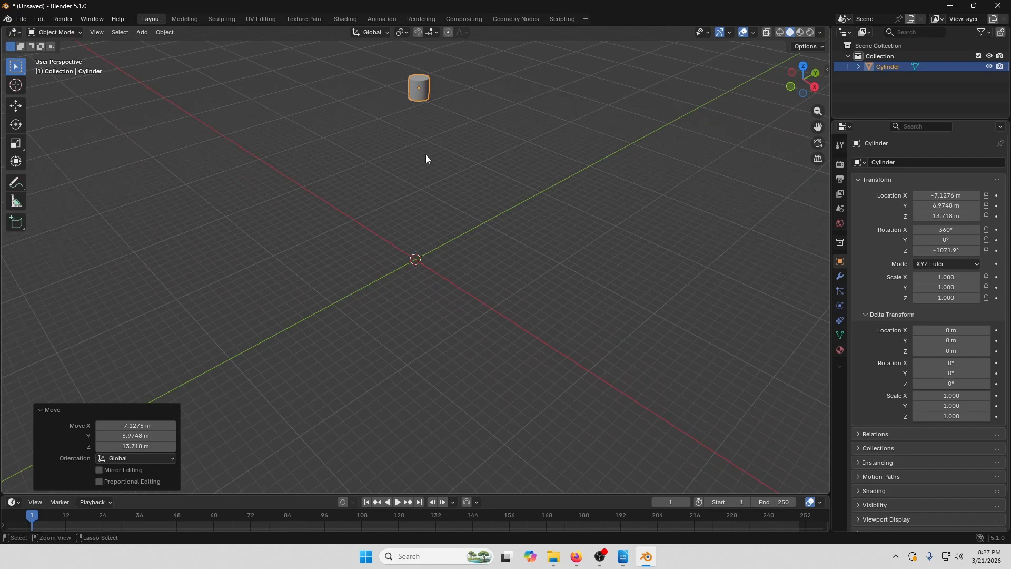
key(alt+g)
scroll(423, 254, up, 5)
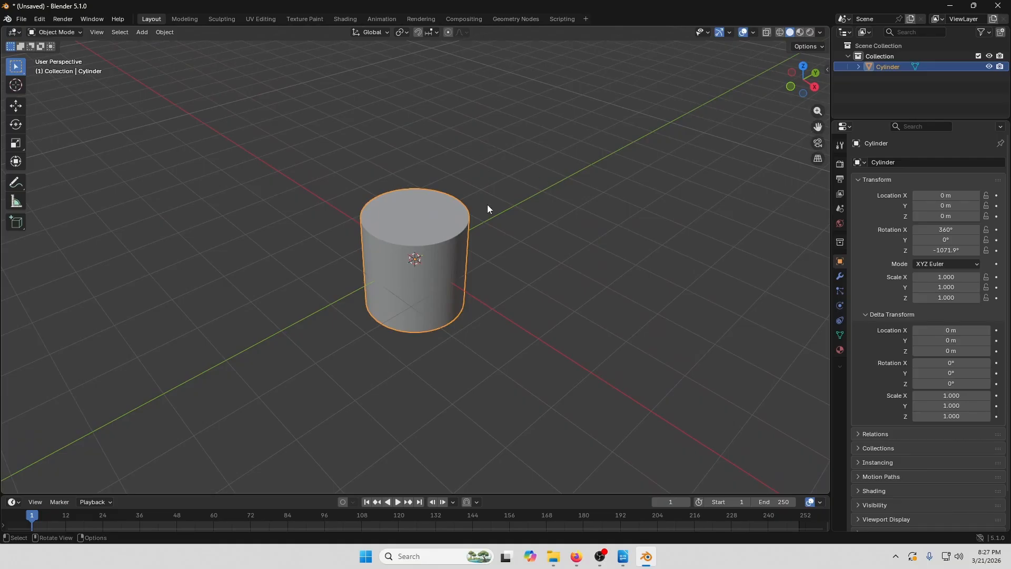
Scale the cylinder uniformly by about 35.1 and clear its scale.
key(s)
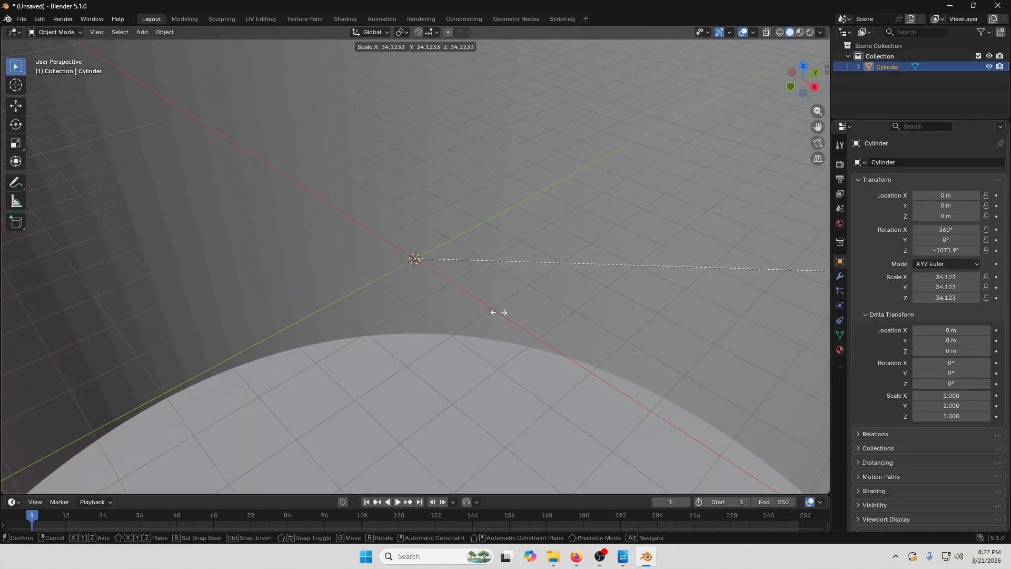
click(532, 313)
scroll(504, 297, down, 10)
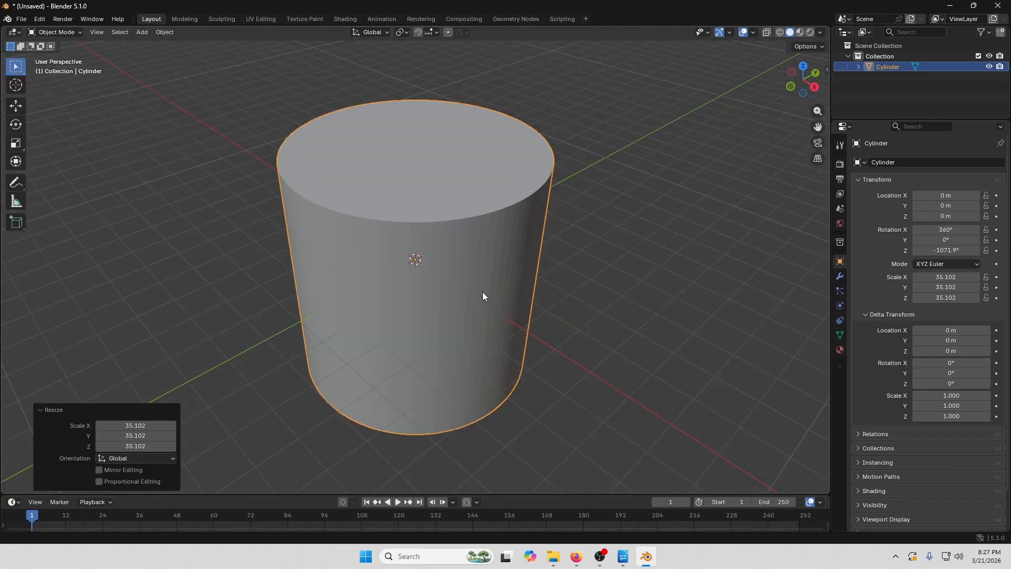
scroll(473, 295, up, 2)
key(alt+s)
scroll(424, 274, up, 10)
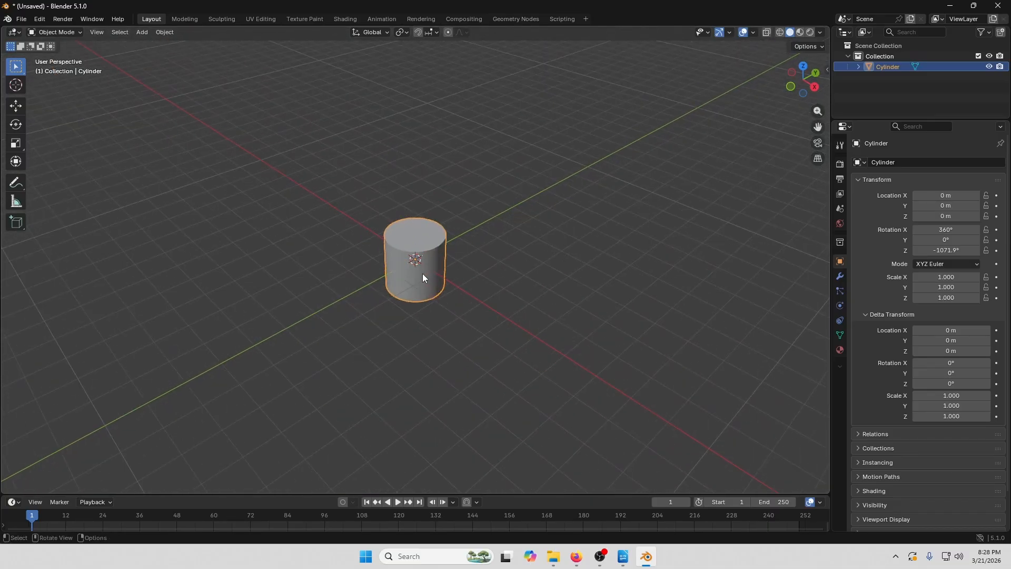
scroll(423, 274, up, 5)
Try moving the cylinder freely with the Object transform Move command and cancel the move.
key(alt+Tab)
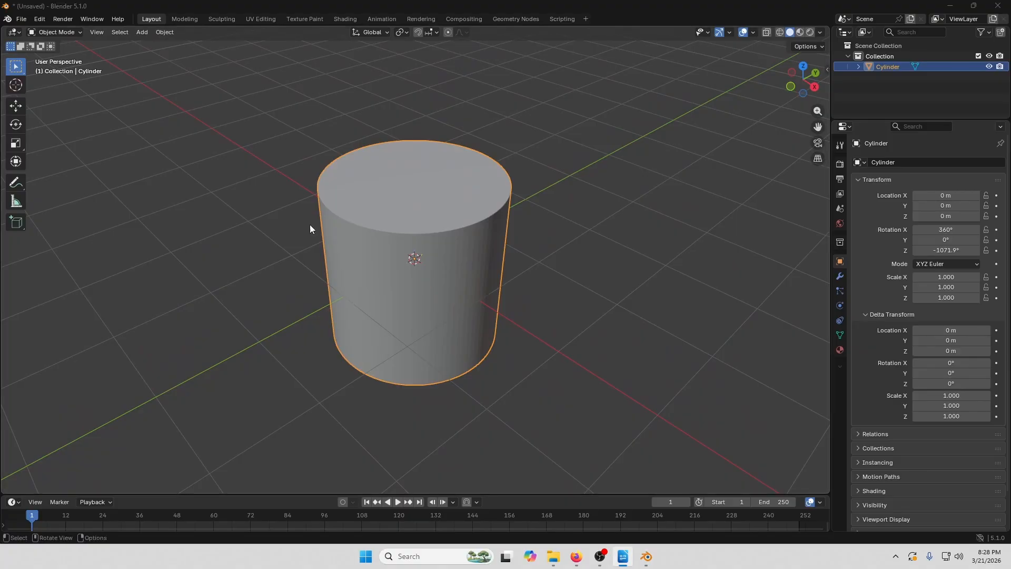
click(157, 33)
mouse_move(171, 45)
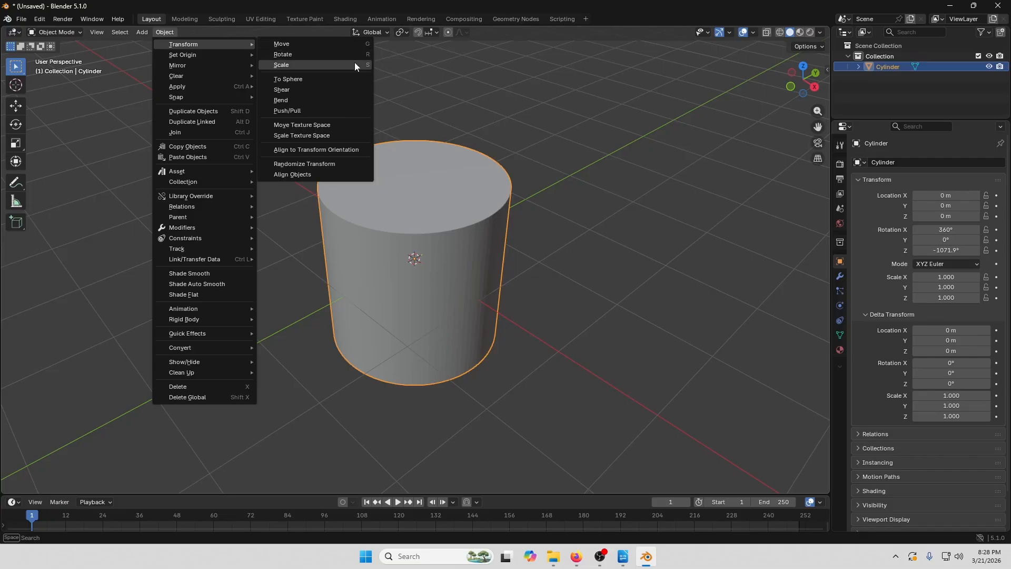
click(315, 43)
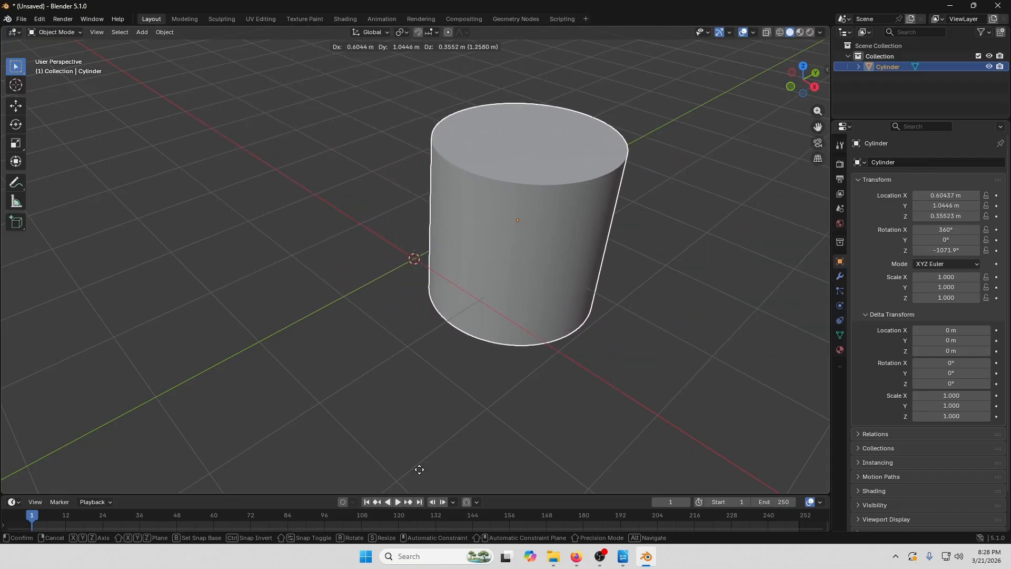
right_click(419, 469)
Try rotating the cylinder around the view axis with the Object transform Rotate command and undo the rotation.
click(165, 32)
mouse_move(183, 48)
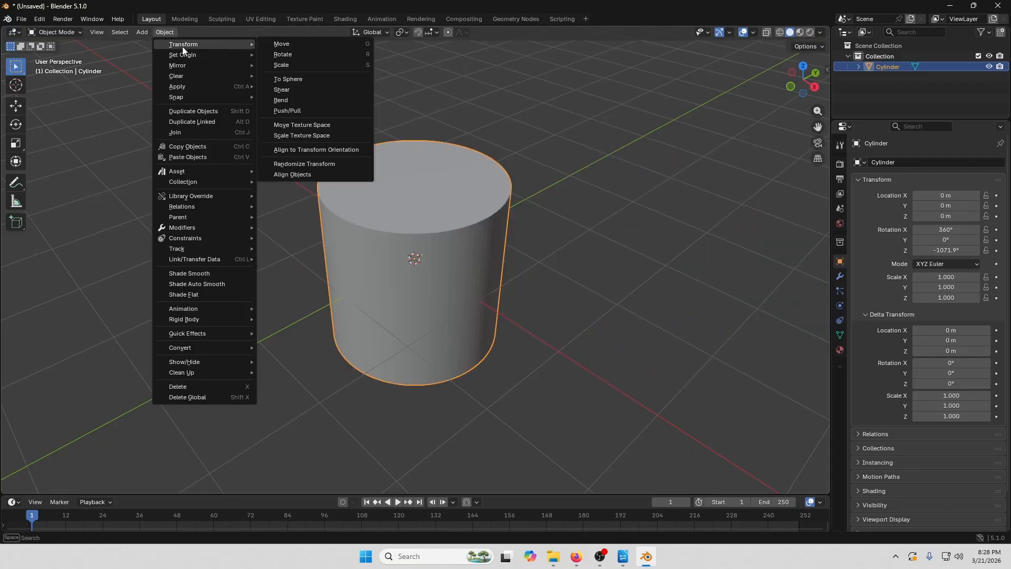
click(294, 54)
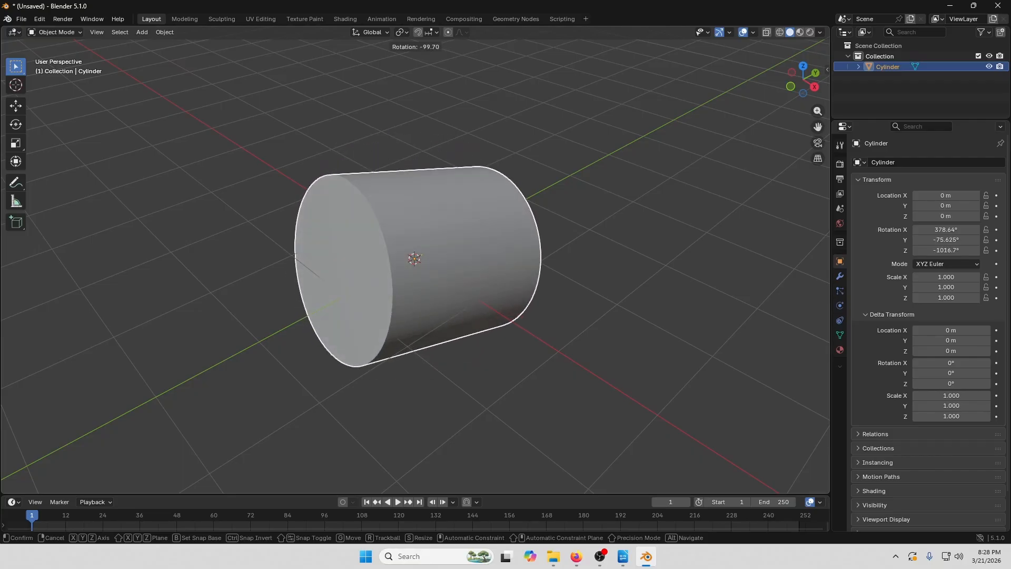
click(527, 268)
key(ctrl+z)
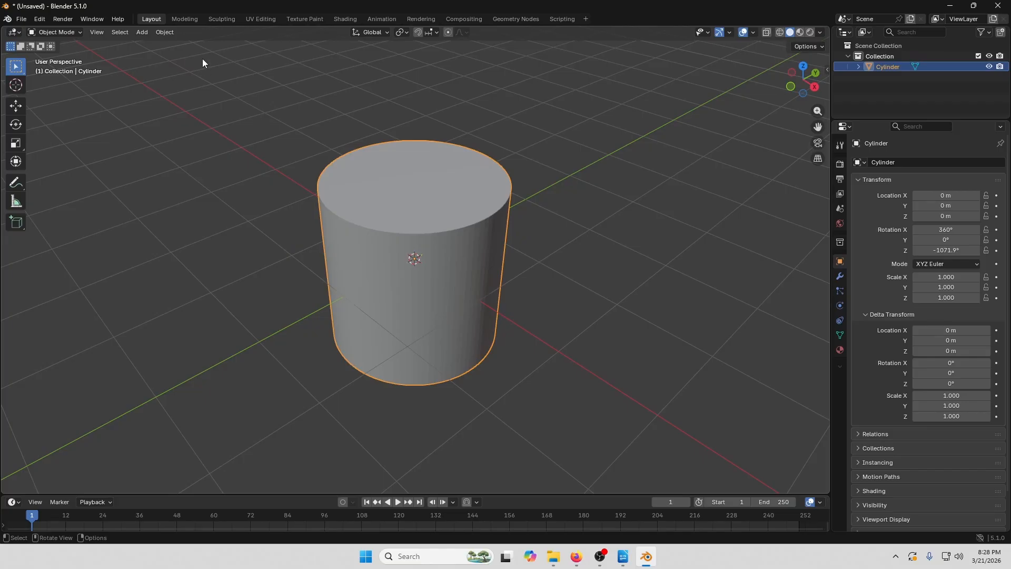
Try moving the cylinder freely, switch to rotation, and rotate it about -23.5° around the view axis.
key(g)
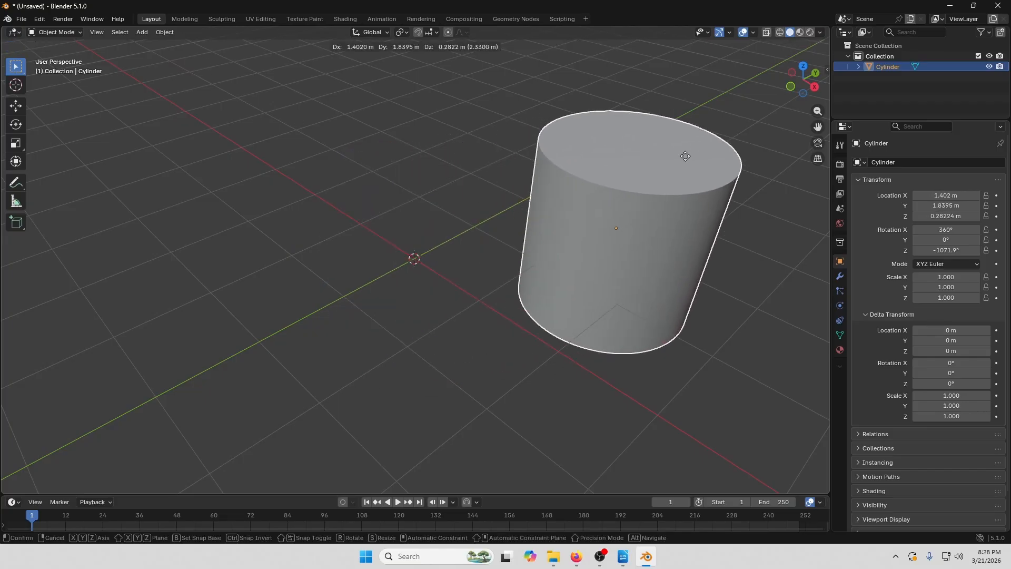
key(r)
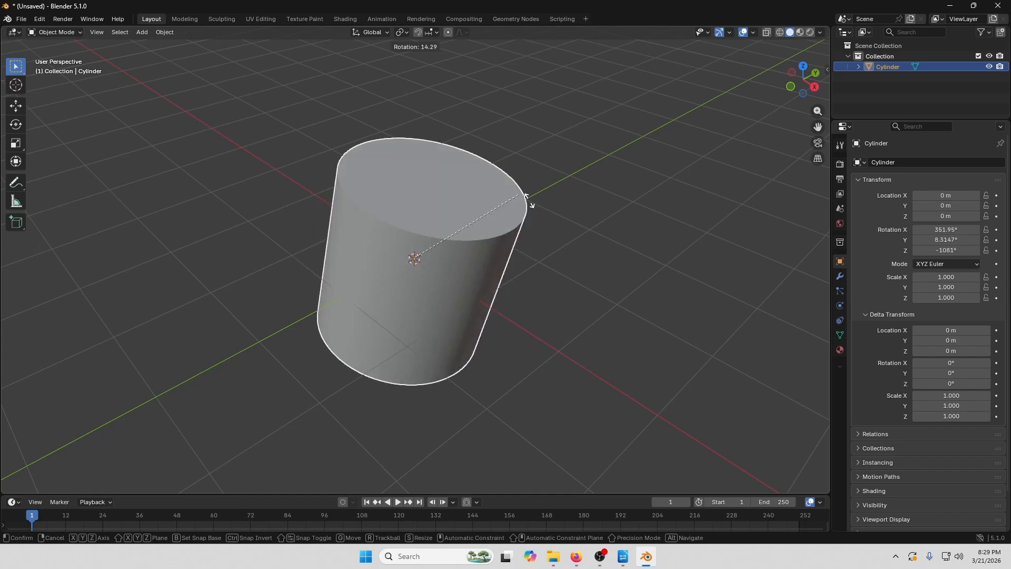
click(385, 114)
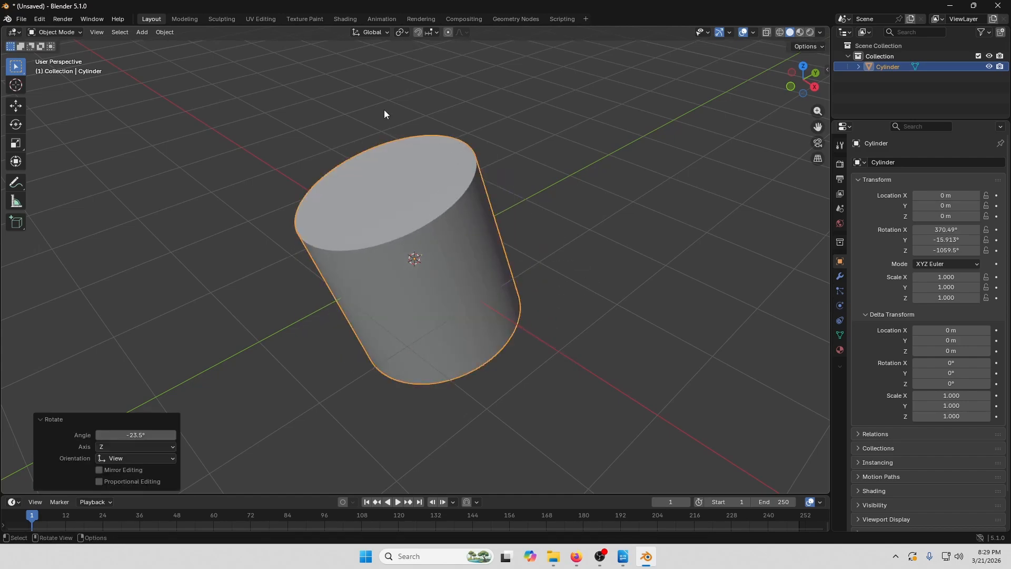
click(163, 32)
mouse_move(188, 45)
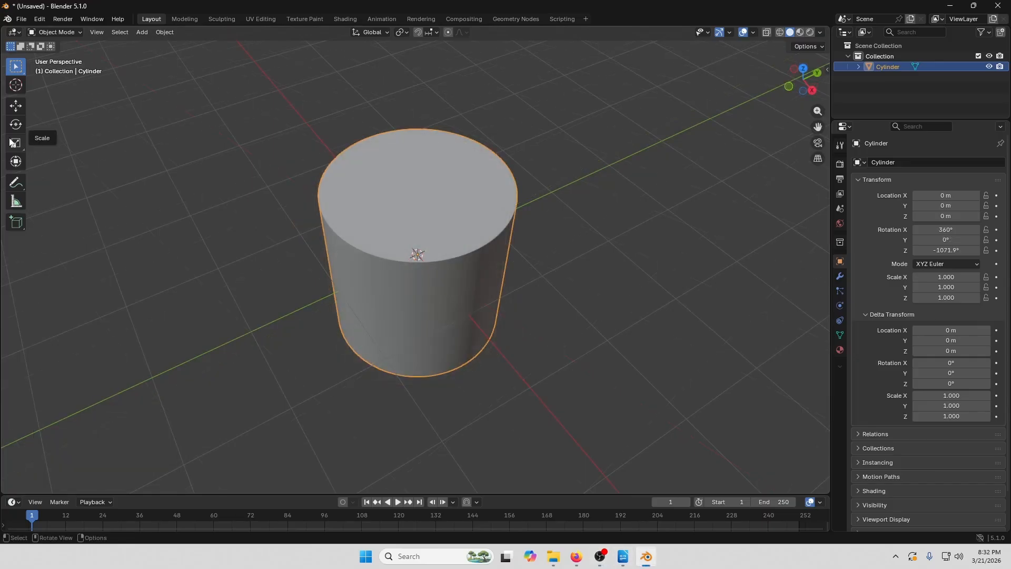
Rotate the cylinder freely to about X 321.25°, Y 5.06°, Z -1073.7°, and set location Y to -0.79 m and delta location X to 0.43 m.
click(16, 125)
drag(425, 227, 391, 298)
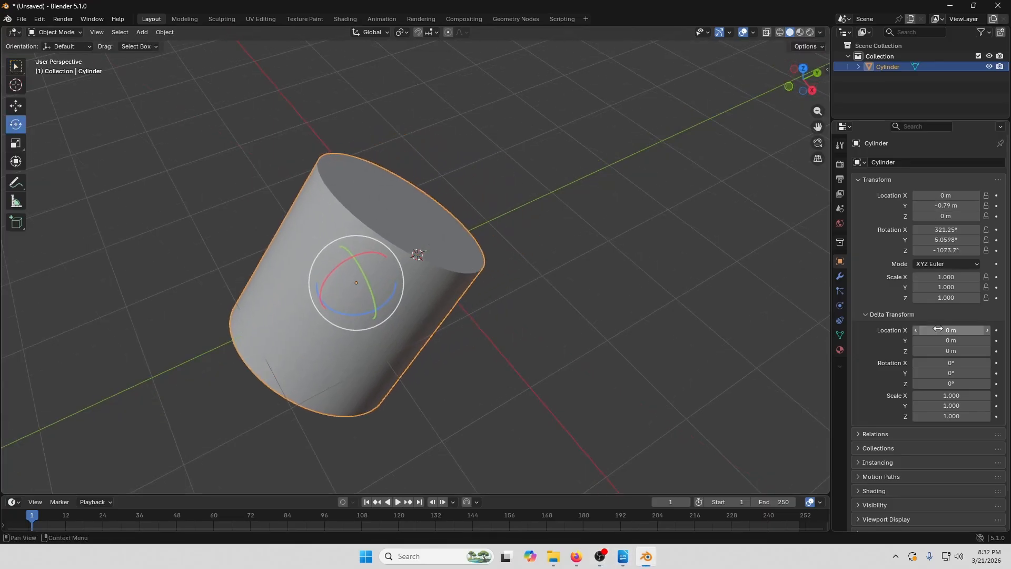
drag(938, 328, 961, 329)
Set the cylinder's scale to X 1.660, Y 4.260 and Z 1.770.
drag(946, 277, 979, 276)
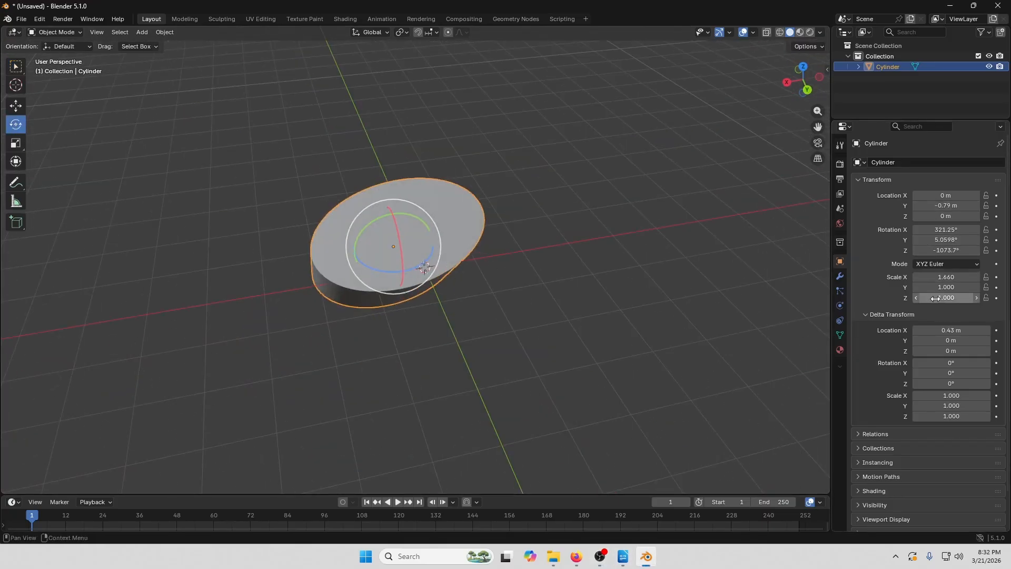
drag(946, 298, 977, 298)
drag(945, 287, 1005, 287)
Set the cylinder's location to X -1.16 m and Z -0.31 m, and rotate it to about X 507.62°, Y -226.28°, Z -1011.5°.
drag(951, 195, 890, 195)
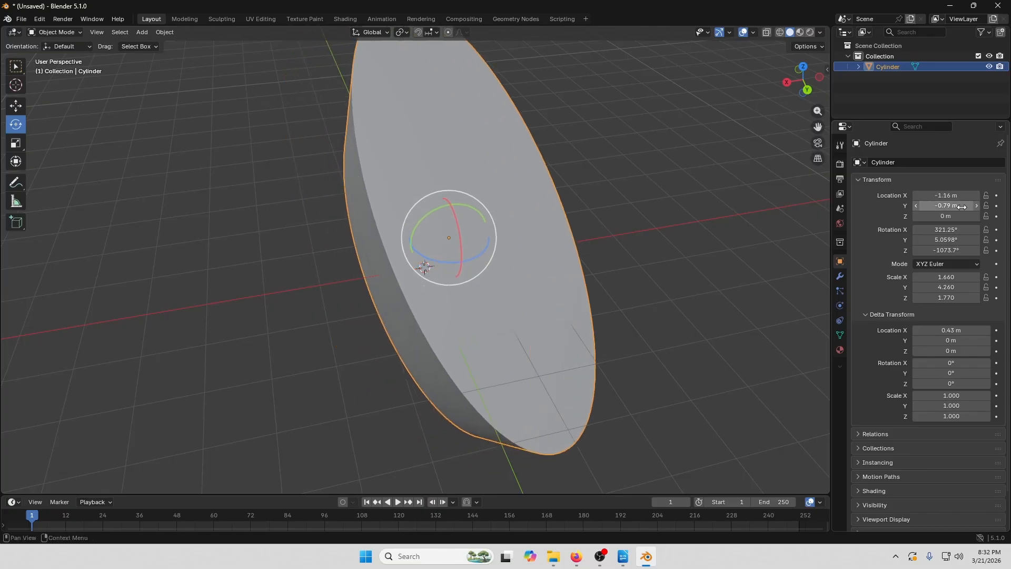
drag(947, 216, 995, 230)
drag(928, 240, 947, 250)
mouse_move(437, 225)
mouse_down()
mouse_move(470, 222)
mouse_move(449, 219)
mouse_move(449, 233)
mouse_up()
Scale the cylinder along individual axes and uniformly by about 1.639 with the Scale gizmo, reaching about X 2.682, Y 2.502, Z 3.384.
click(18, 142)
drag(411, 256, 436, 252)
drag(459, 273, 466, 290)
middle_drag(465, 291, 545, 269)
drag(429, 224, 451, 202)
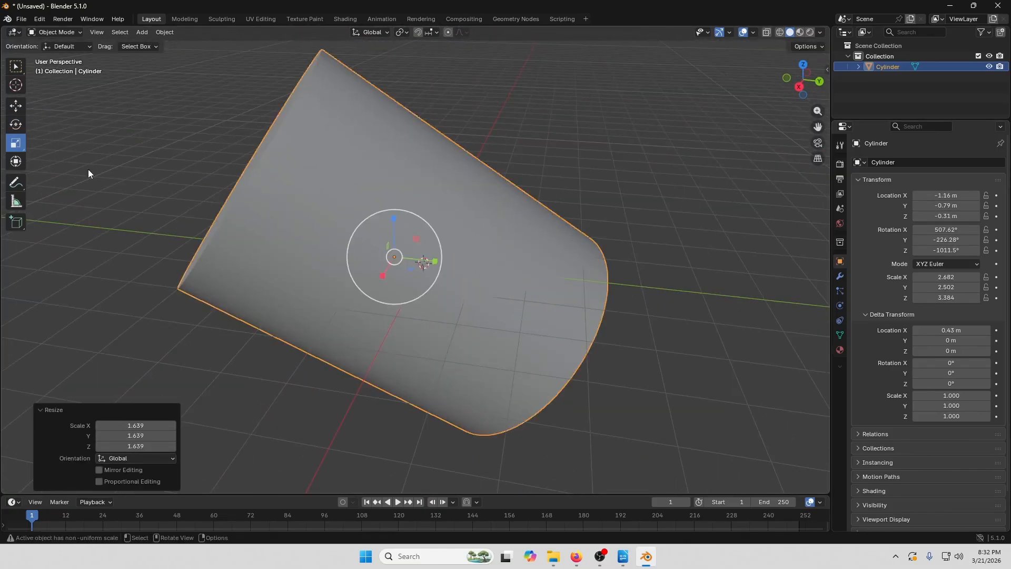